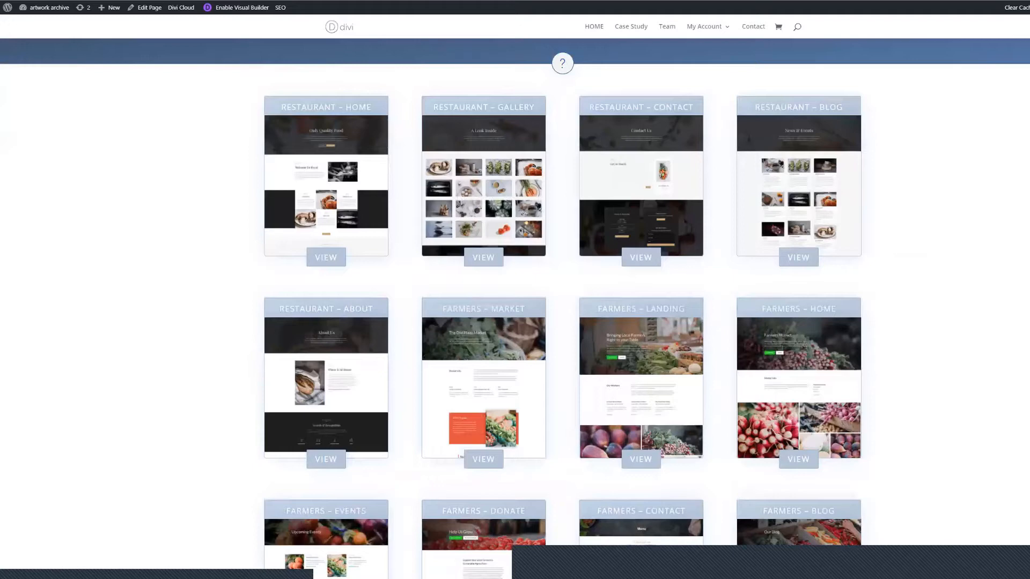
Browse the À la carte layout page, examining the restaurant, farmers, landing page, consultant, travel and wedding designs.
scroll(515, 308, "down", 1)
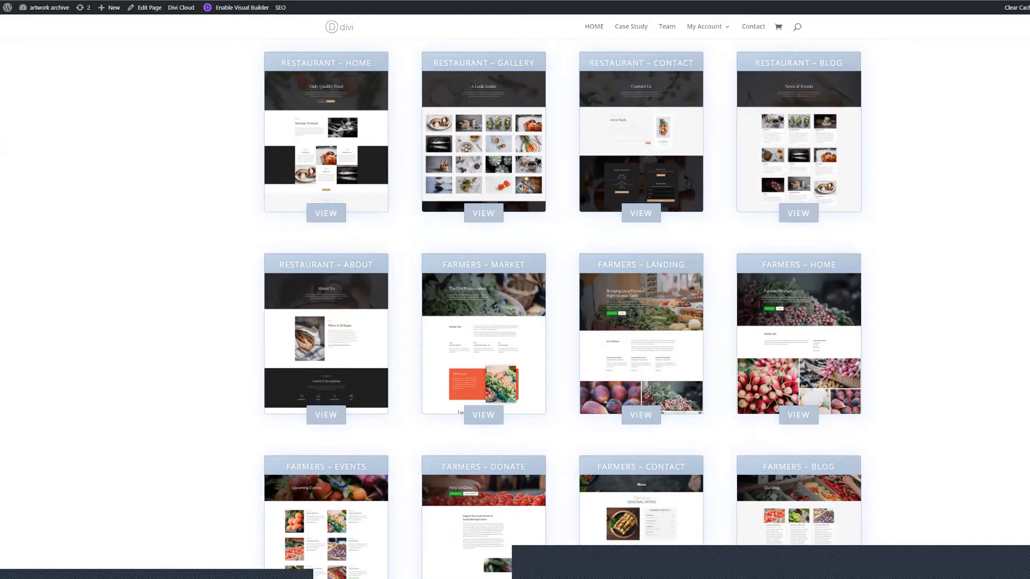
scroll(515, 309, "down", 2)
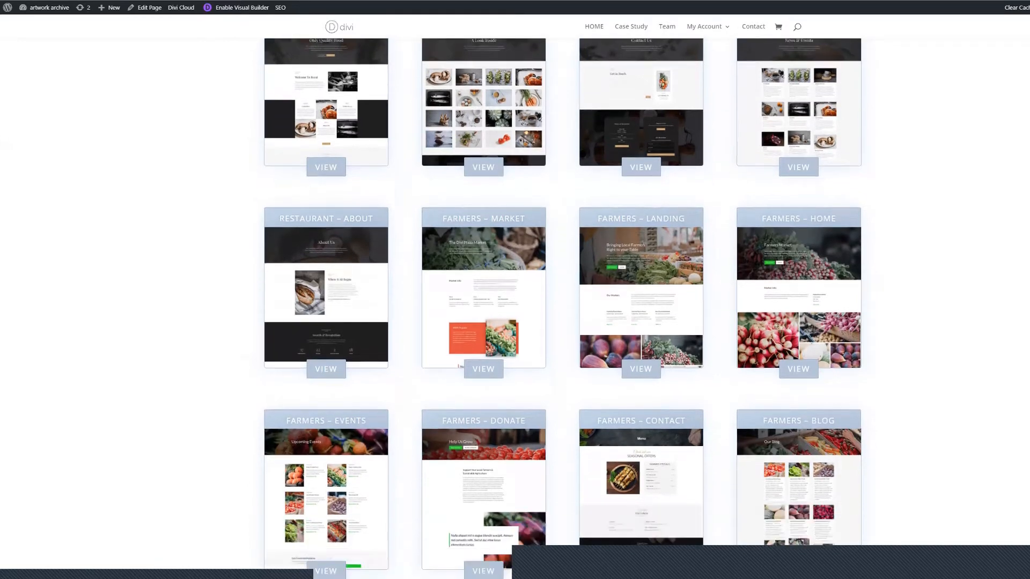
scroll(515, 309, "down", 1)
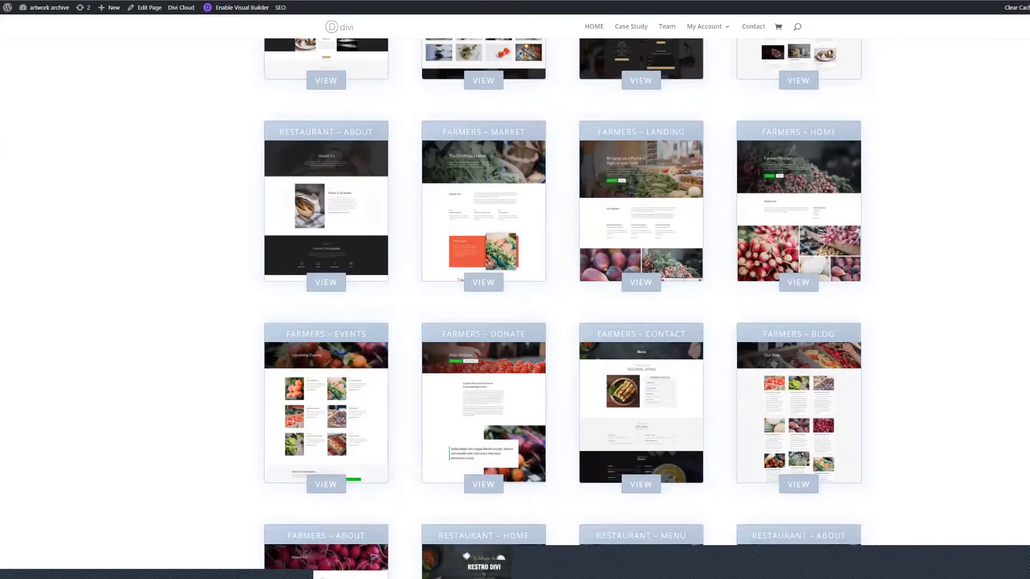
scroll(515, 308, "down", 3)
scroll(515, 308, "down", 2)
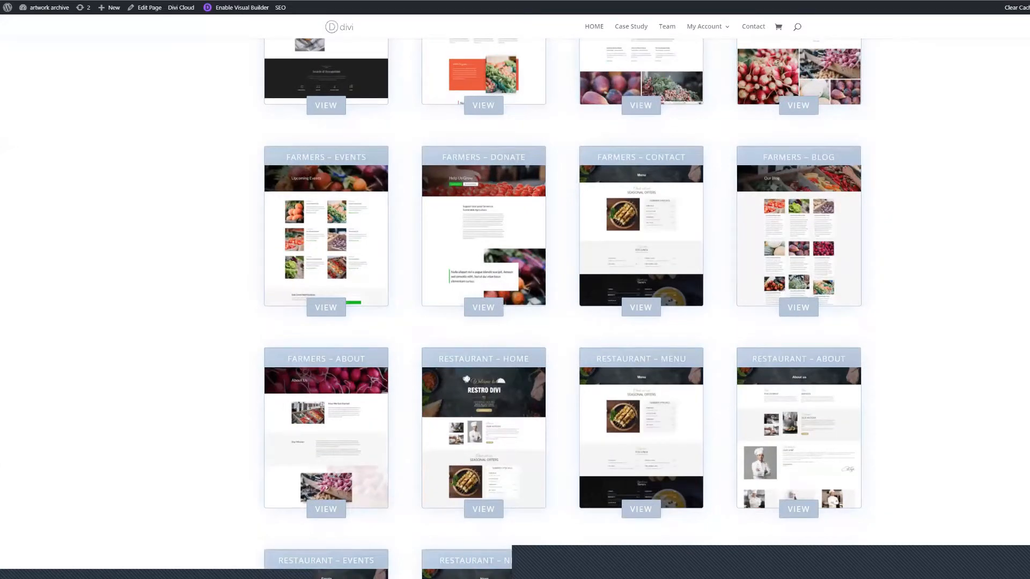
scroll(562, 308, "up", 1)
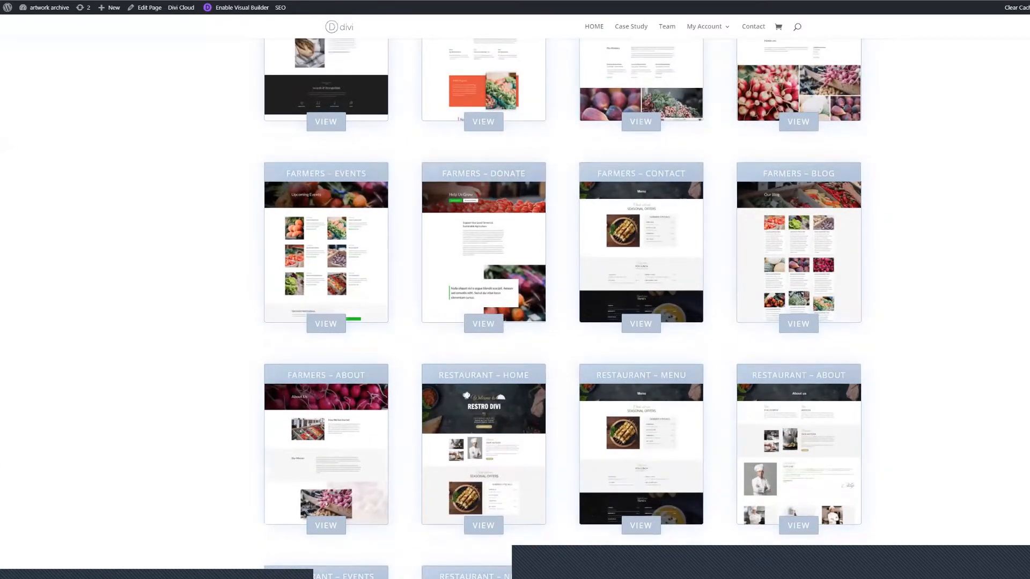
scroll(562, 309, "up", 3)
scroll(562, 308, "up", 10)
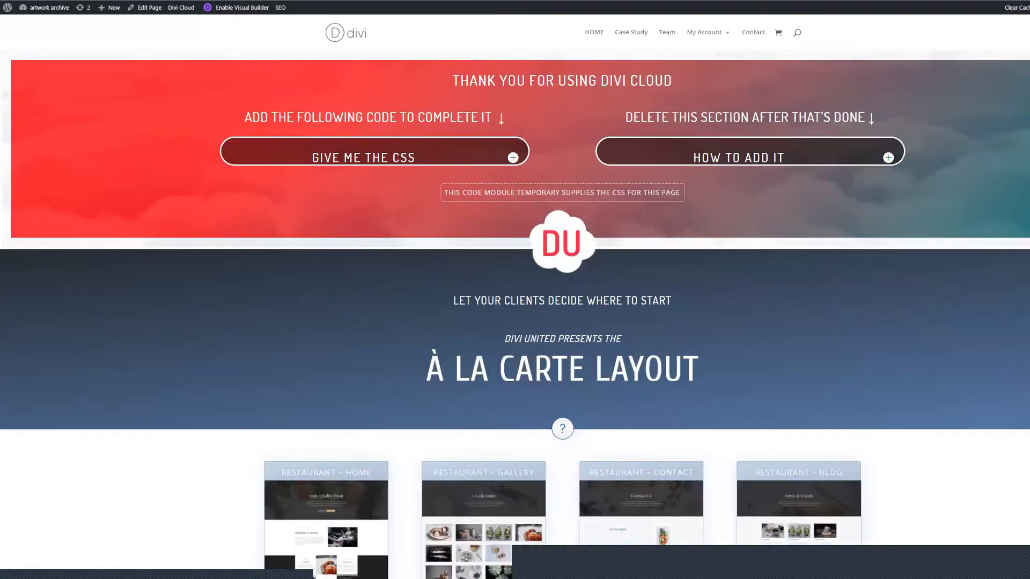
scroll(562, 309, "down", 3)
scroll(562, 308, "down", 2)
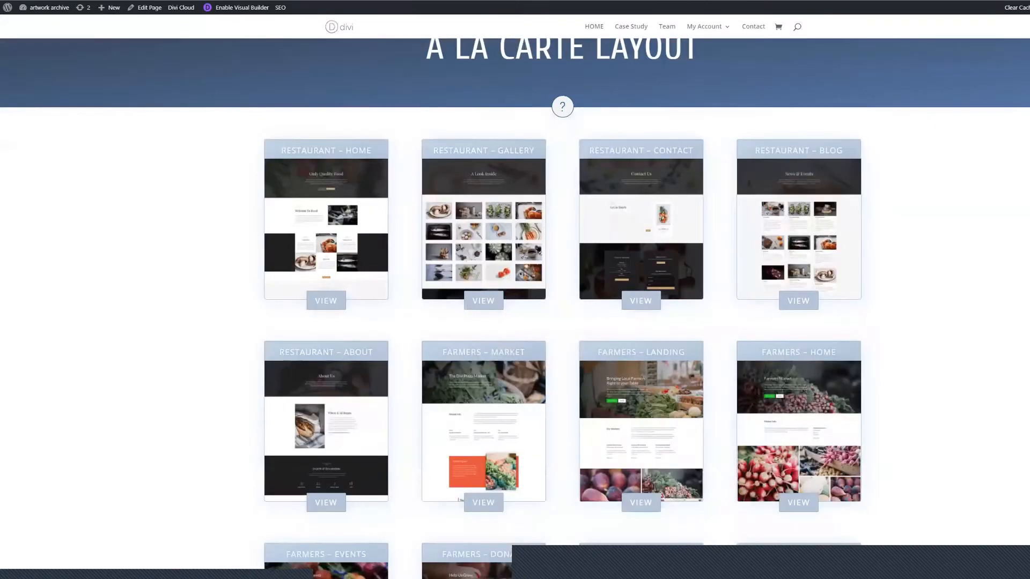
scroll(562, 308, "down", 5)
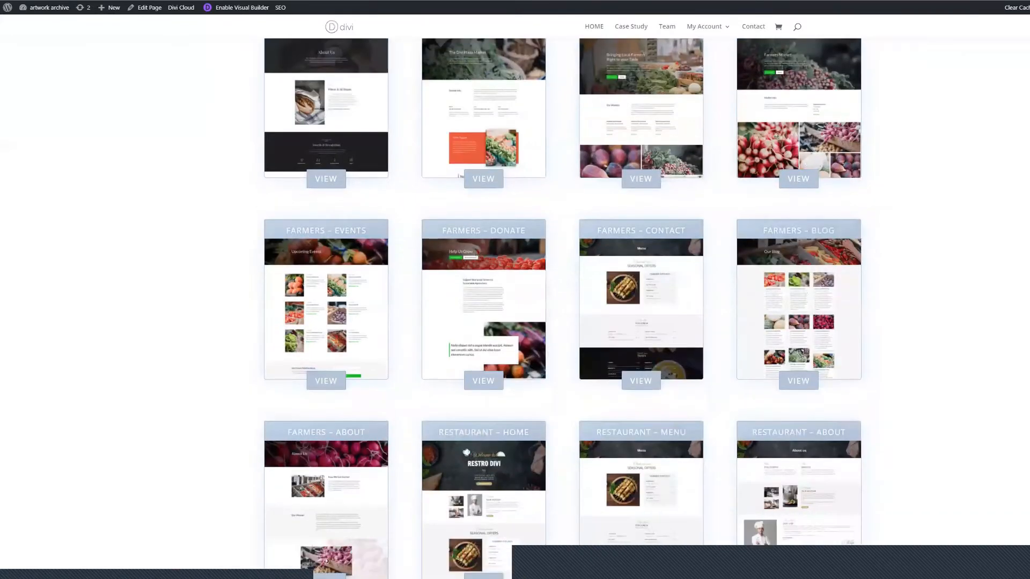
scroll(562, 309, "down", 8)
scroll(562, 309, "down", 10)
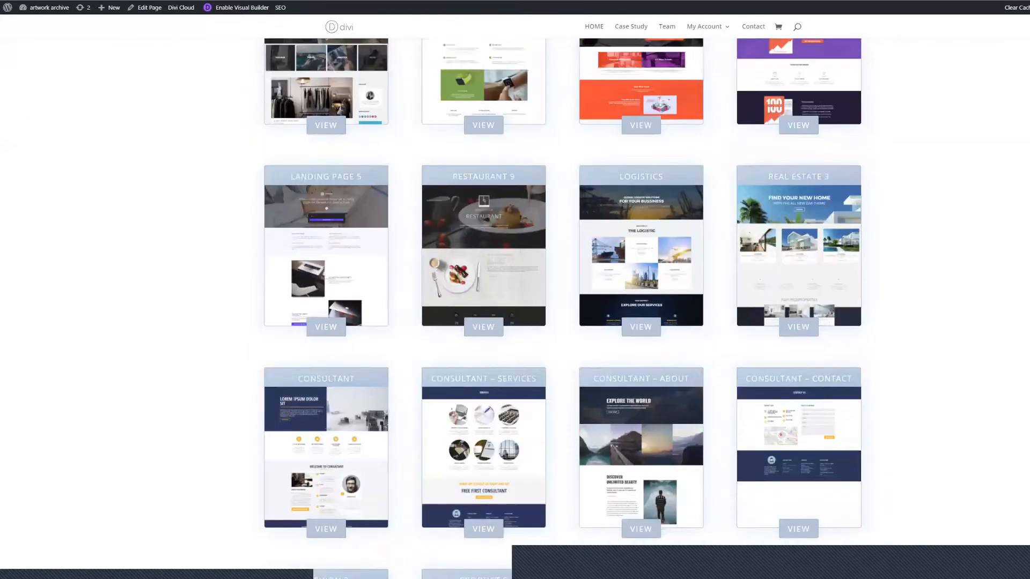
scroll(589, 353, "down", 6)
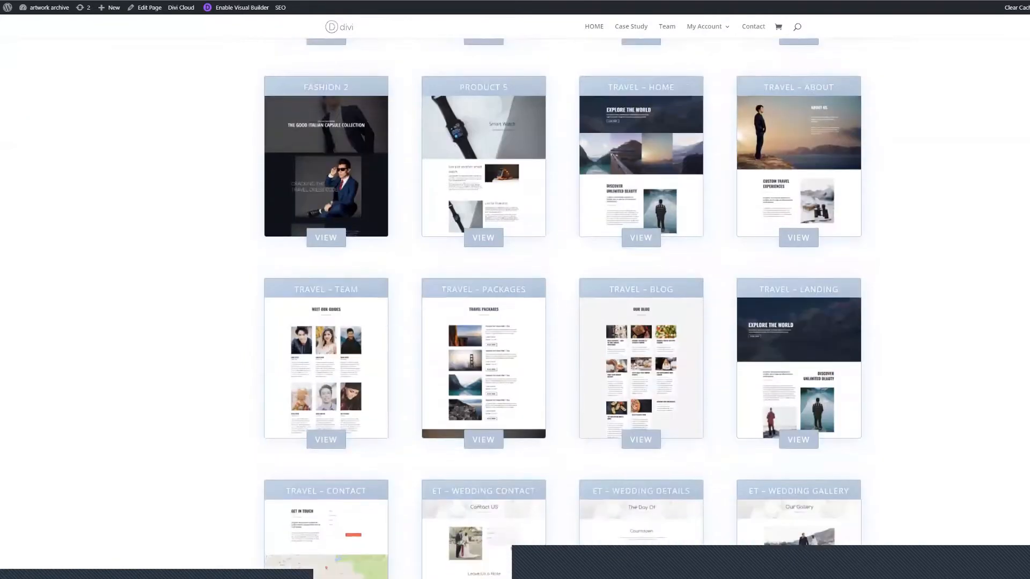
scroll(589, 353, "down", 2)
scroll(589, 353, "up", 9)
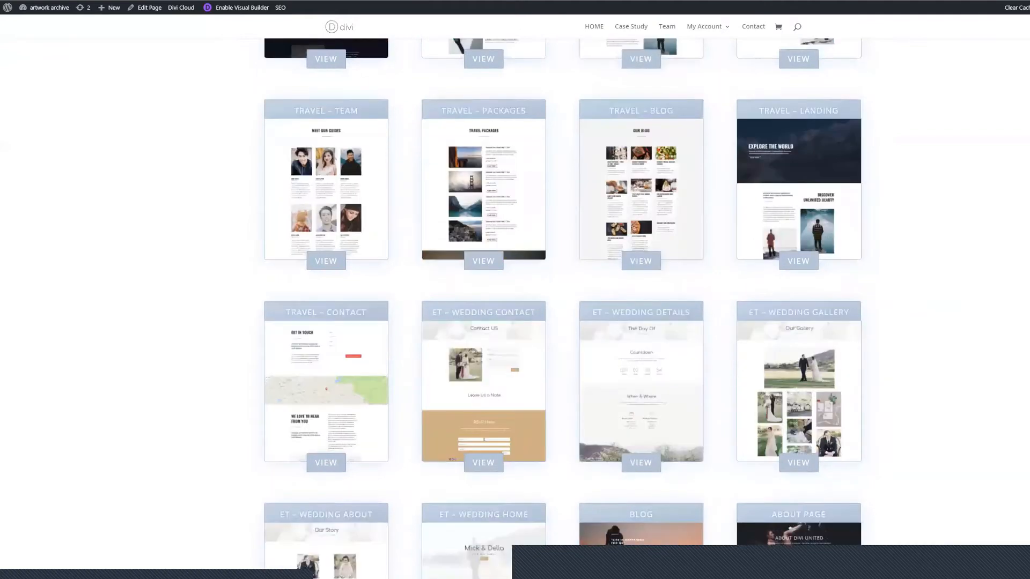
scroll(846, 327, "up", 1)
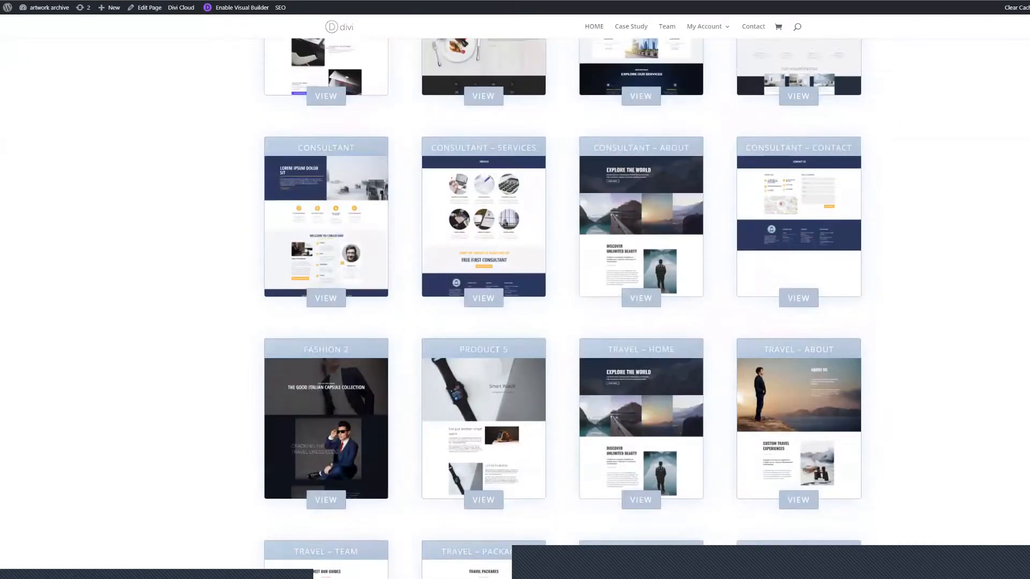
scroll(845, 327, "up", 4)
scroll(846, 327, "up", 3)
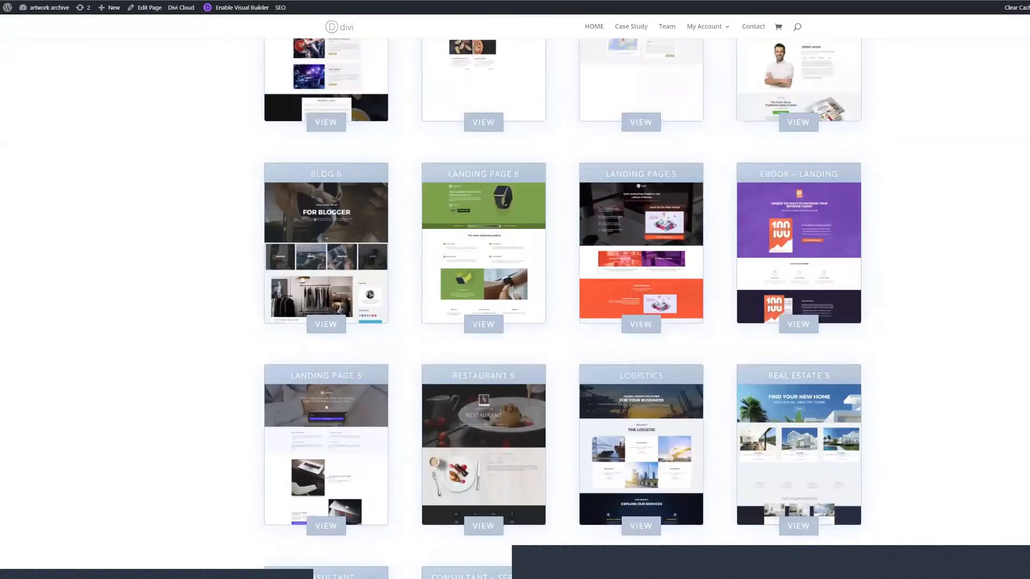
scroll(563, 308, "up", 5)
scroll(554, 131, "up", 5)
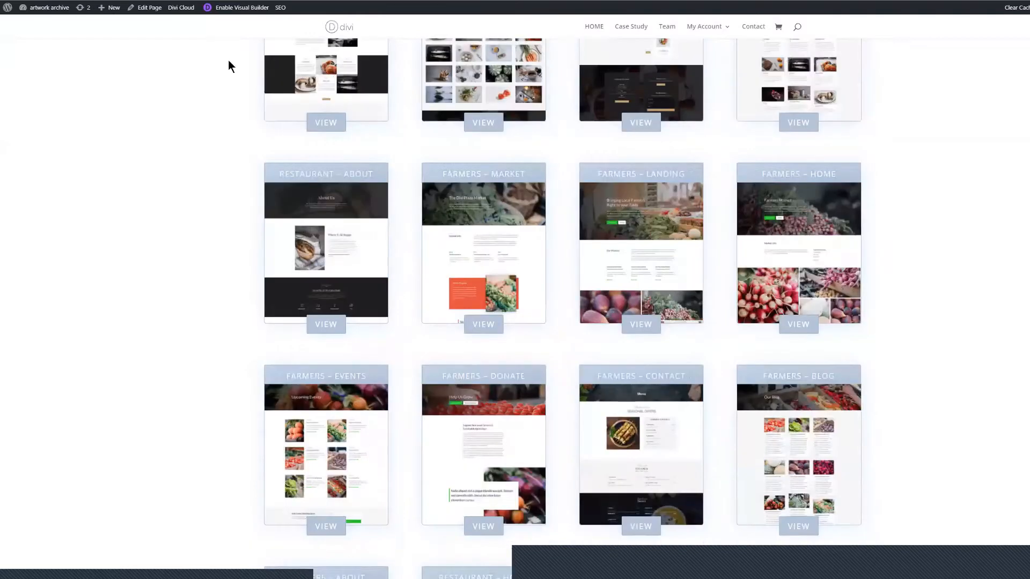
scroll(52, 47, "up", 5)
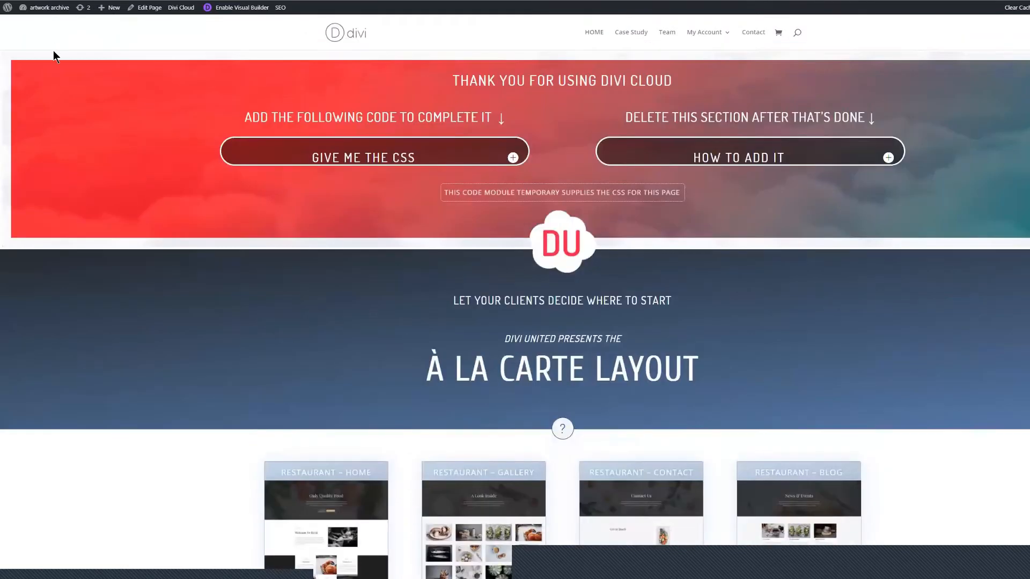
Open the Divi Cloud plugin settings from the site's dashboard and look at the Default View options.
left_click(33, 25)
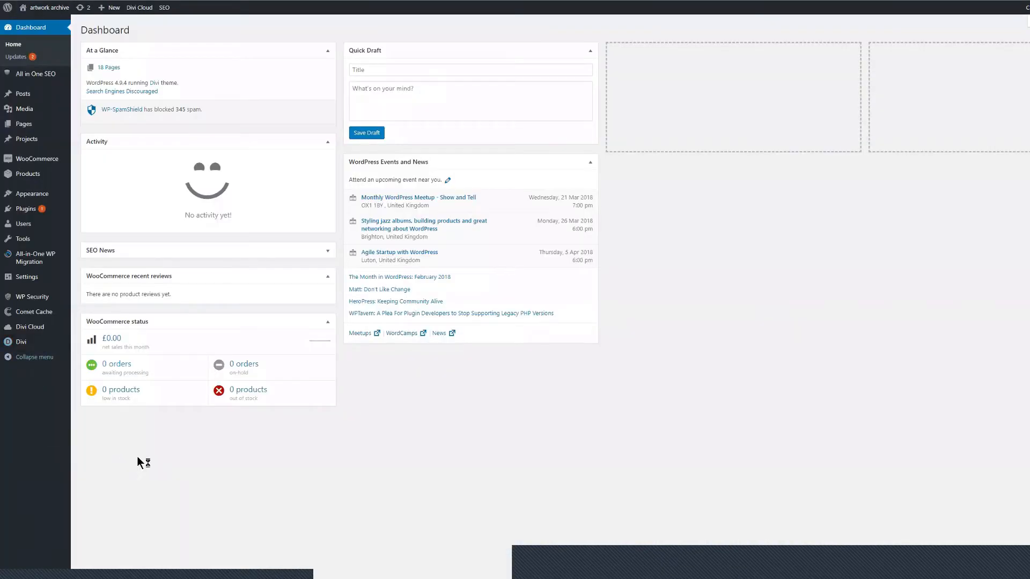
mouse_move(35, 329)
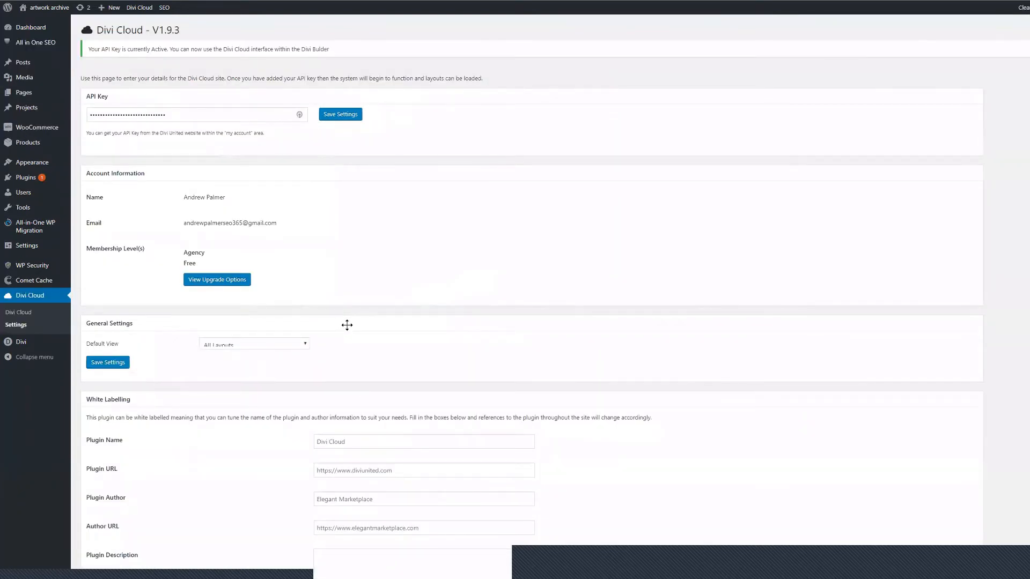
scroll(344, 327, "down", 2)
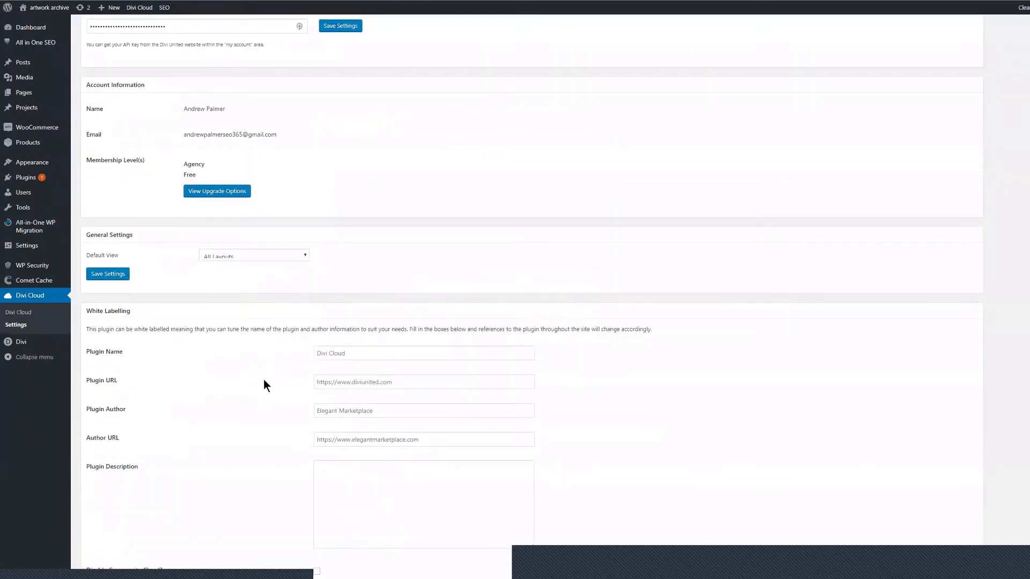
left_click(269, 254)
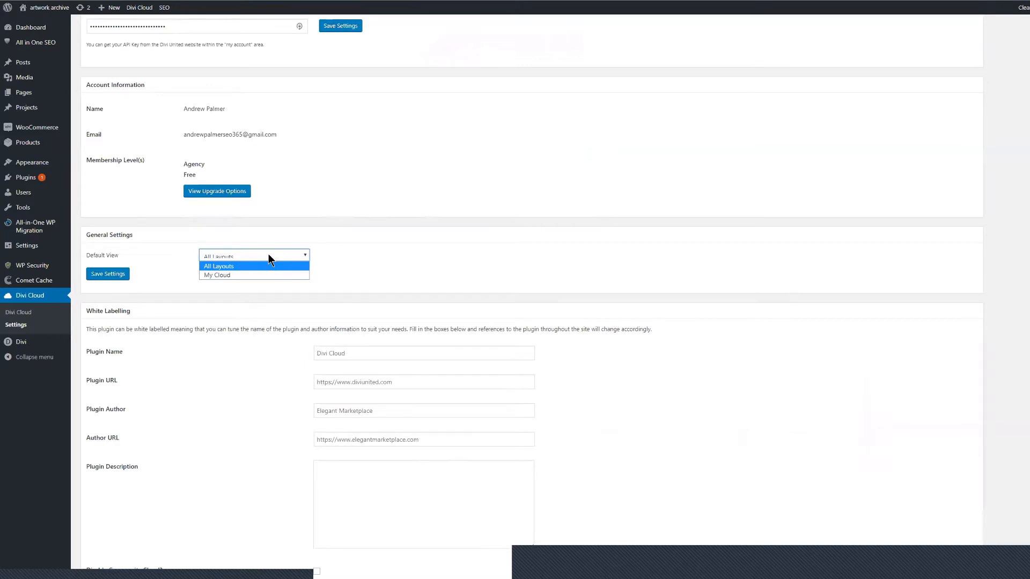
left_click(393, 383)
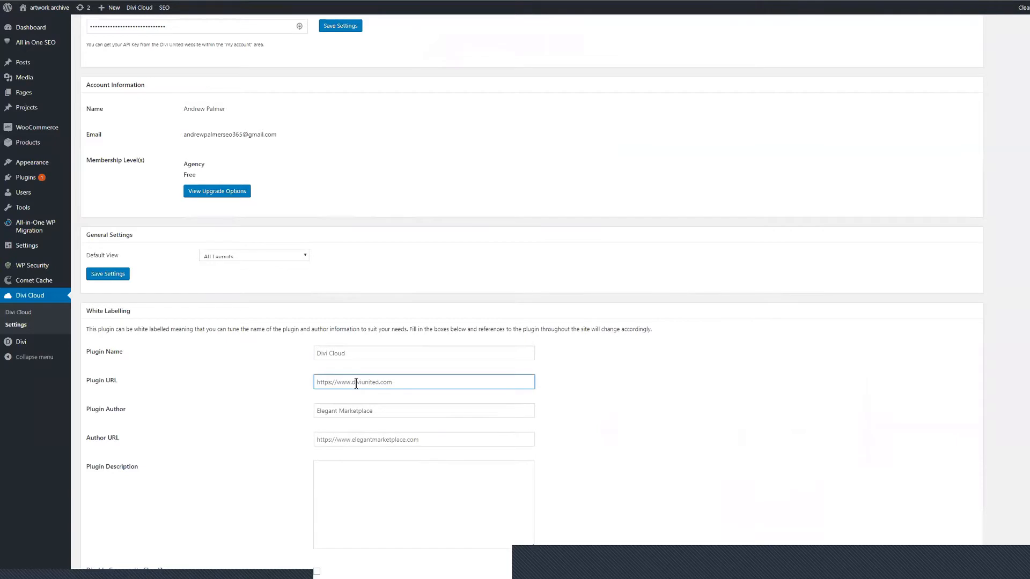
type("https://layoutsclu")
key("BackSpace")
key("BackSpace")
key("BackSpace")
type(".cloud.com")
Enter the owner's first name with an s plus "Cloud" as the plugin name and try saving through the General Settings section.
left_click(376, 412)
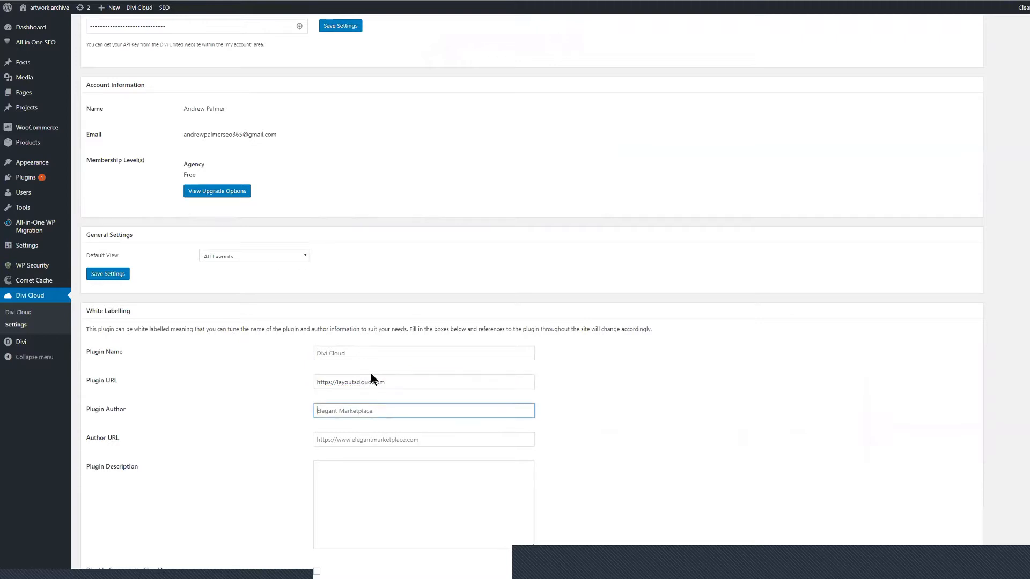
left_click(345, 348)
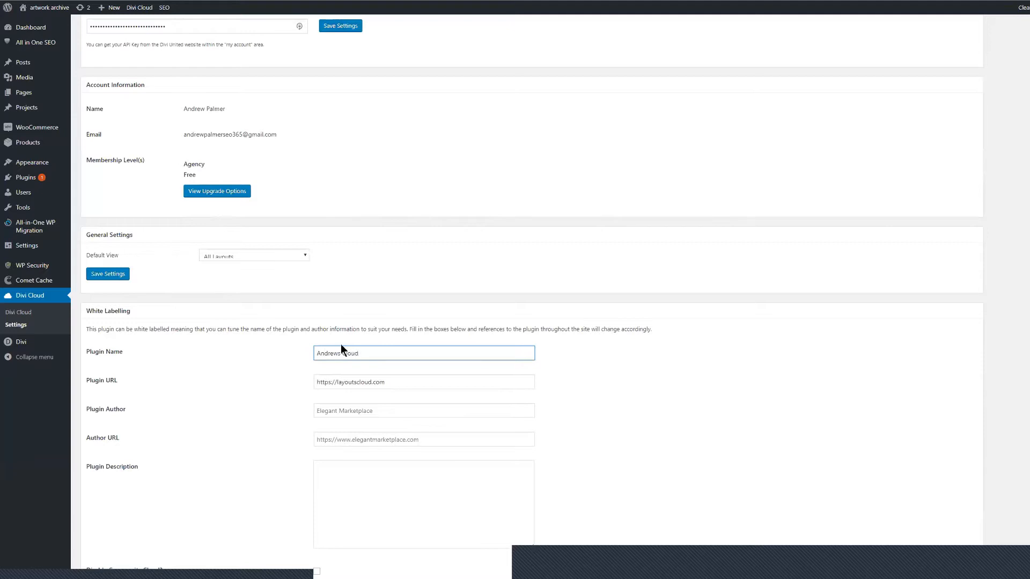
left_click(259, 371)
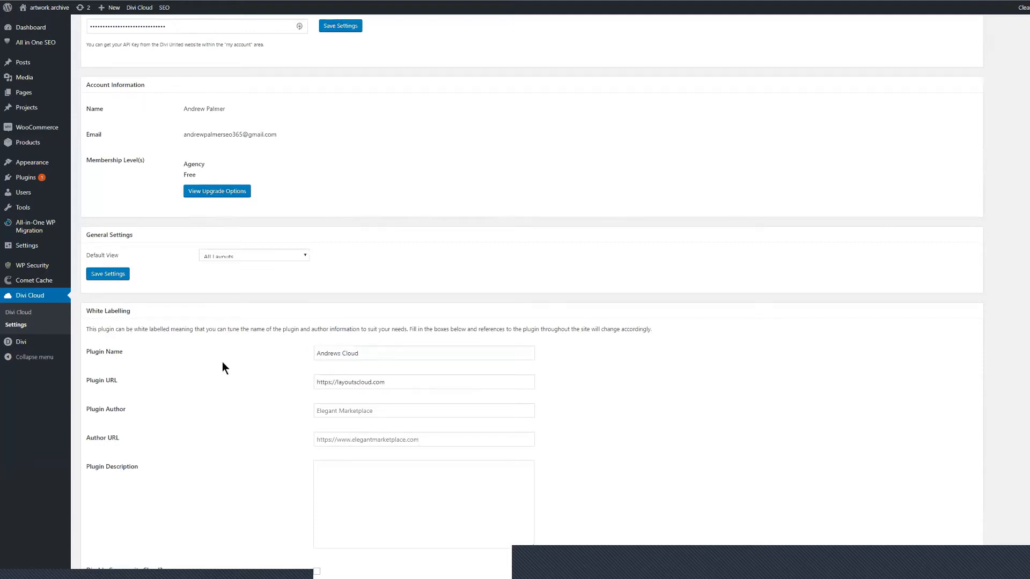
left_click(114, 275)
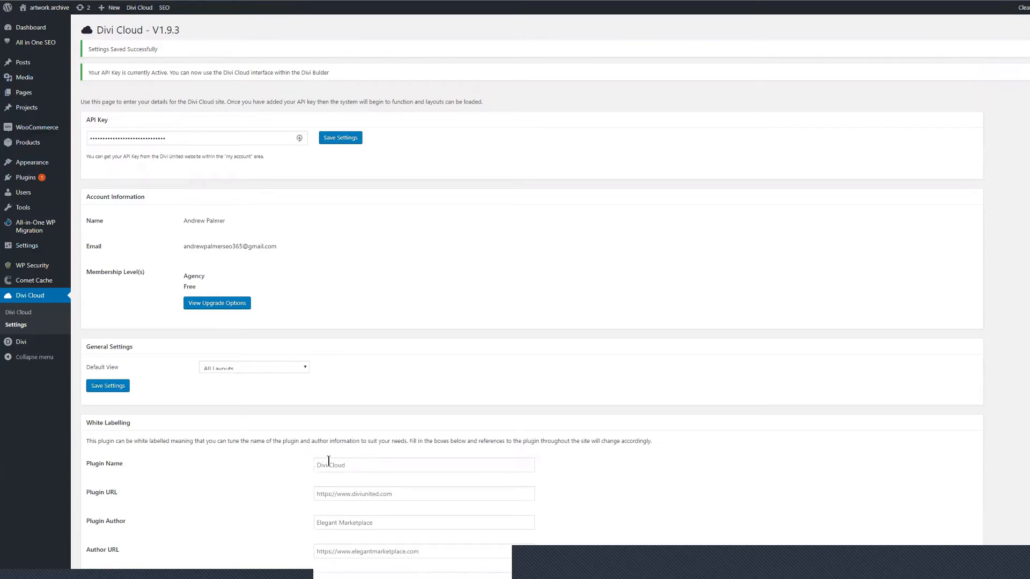
Set the white-label plugin name to the account owner's first name in possessive form followed by "Cloud".
left_click(331, 442)
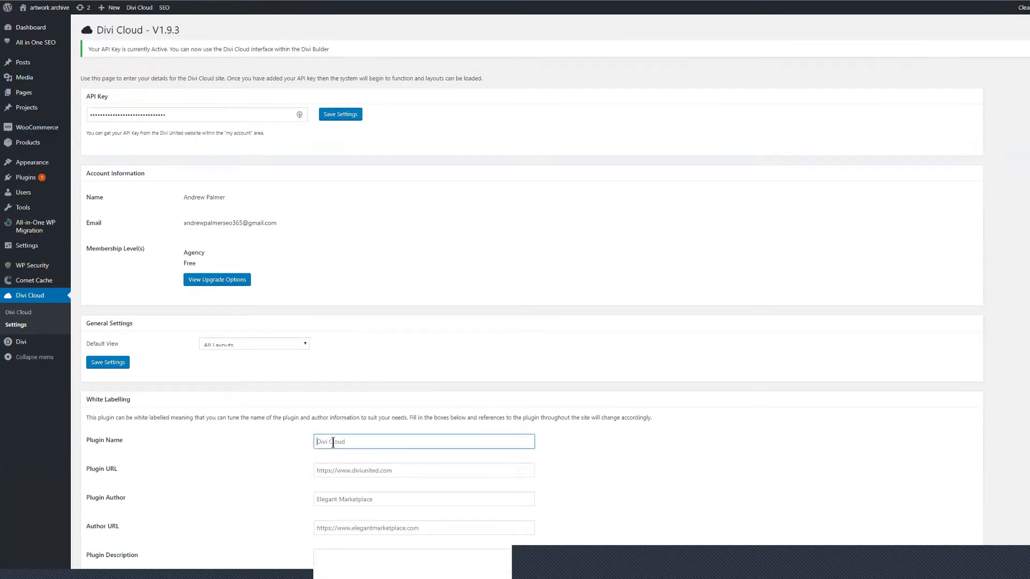
type("Andrew")
key("BackSpace")
type("'s")
type("Cloud")
left_click(365, 469)
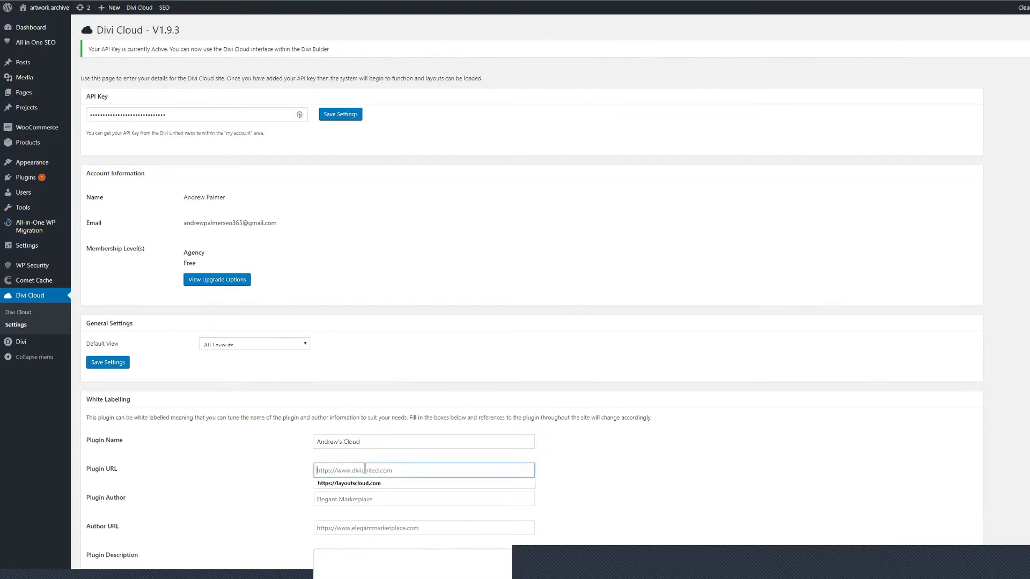
type("https://layoutscloud.com")
left_click(352, 484)
scroll(269, 473, "down", 4)
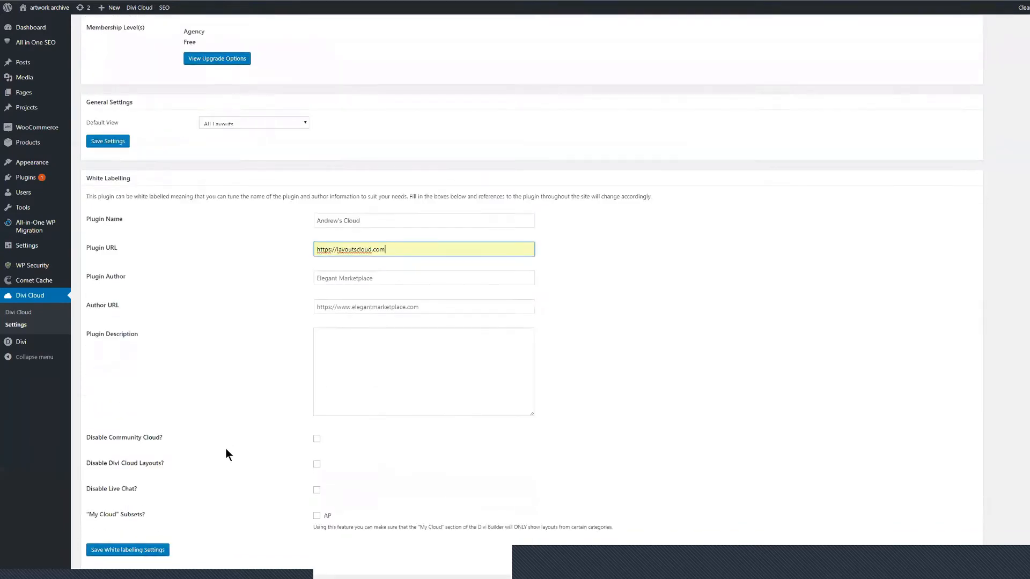
scroll(225, 448, "down", 1)
left_click(233, 485)
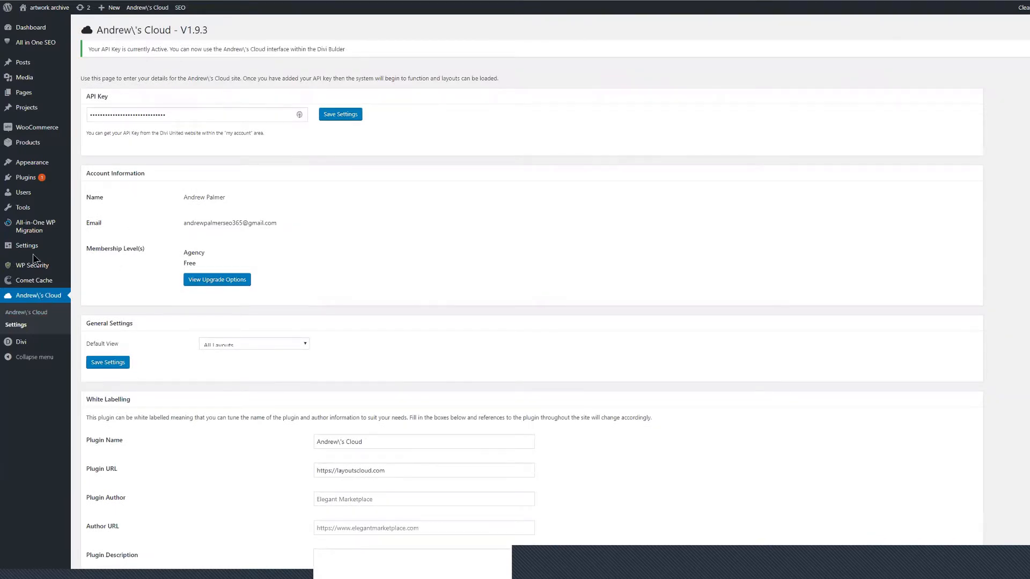
Open the renamed cloud plugin's layout library and browse the first page of layouts.
left_click(36, 315)
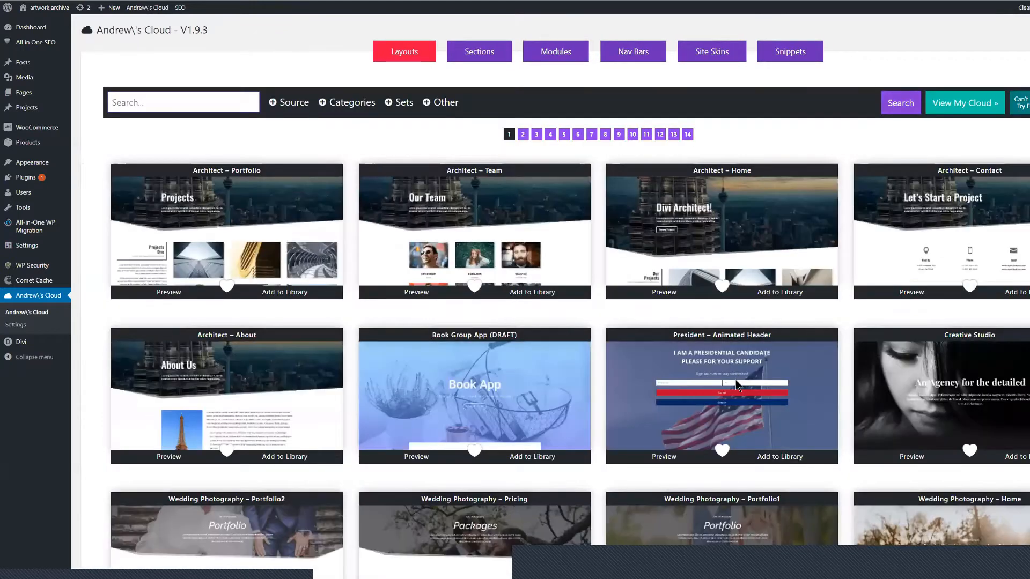
scroll(743, 324, "down", 1)
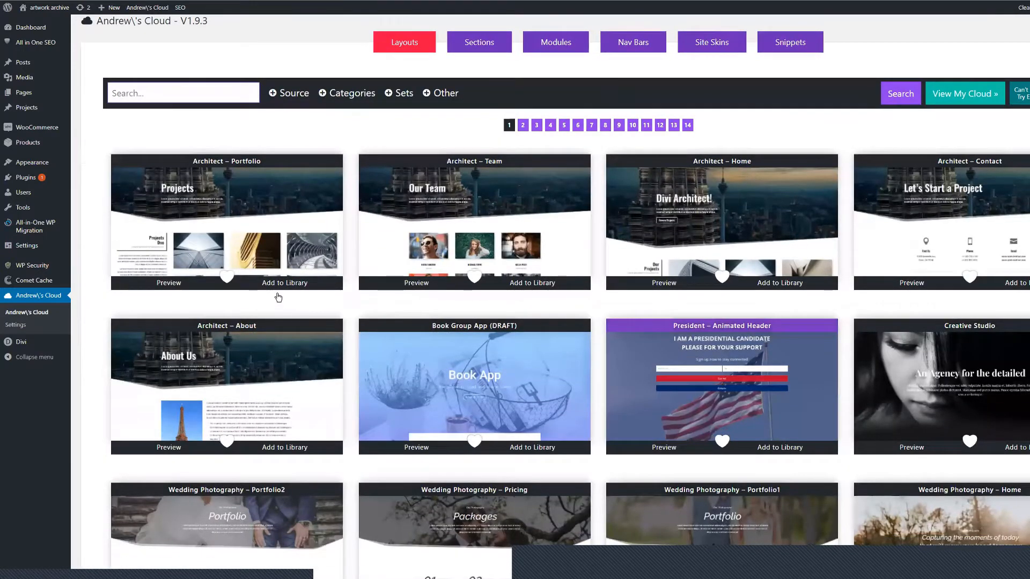
scroll(263, 298, "down", 2)
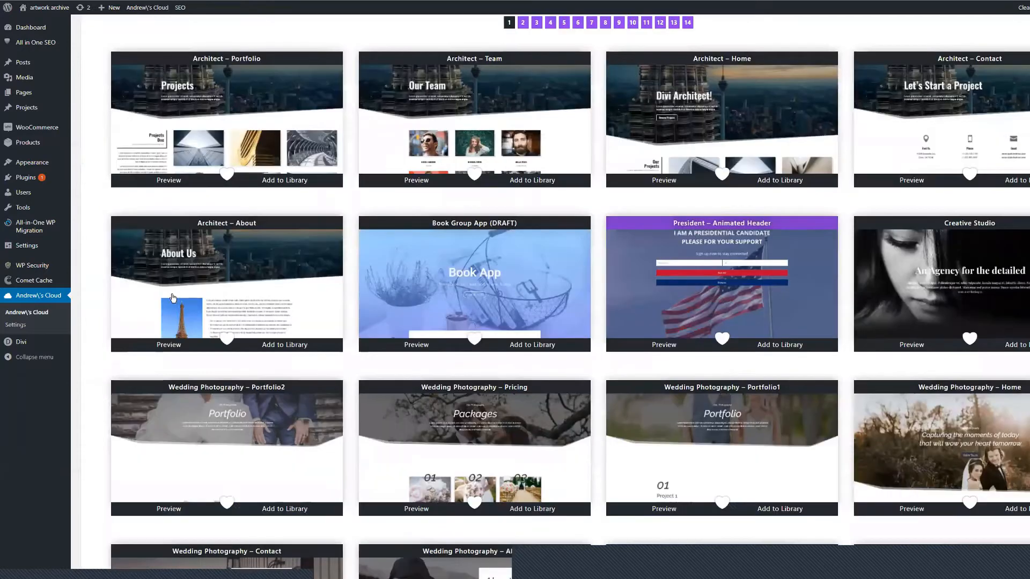
scroll(172, 299, "up", 3)
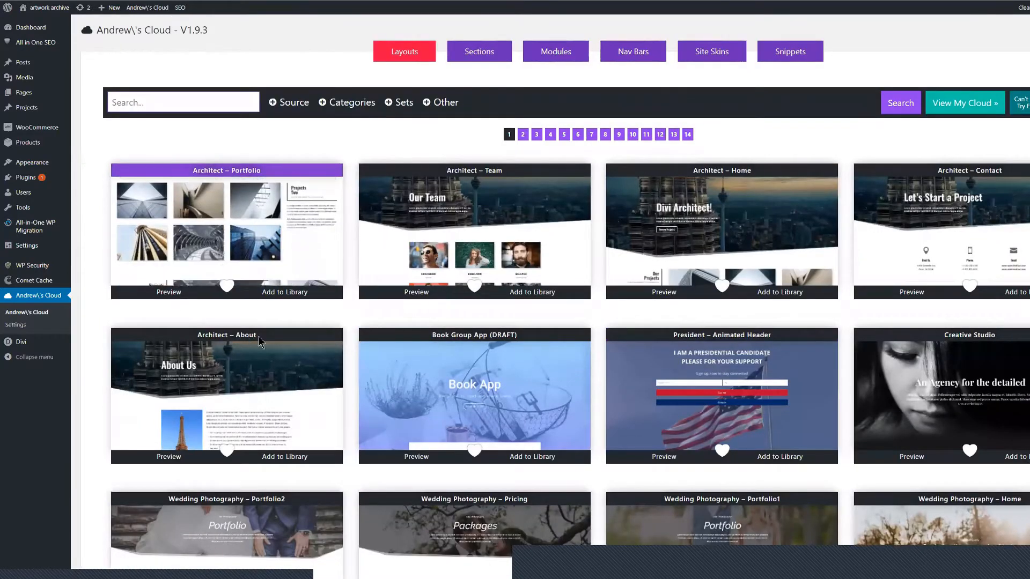
Mark the Architect – Portfolio layout as a favourite in the layout library.
left_click(228, 291)
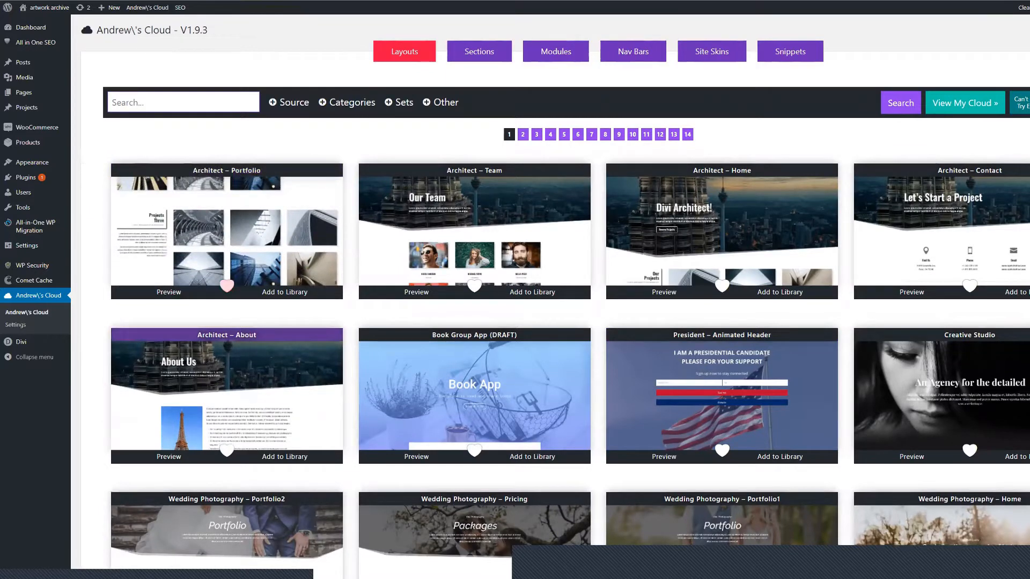
left_click(231, 291)
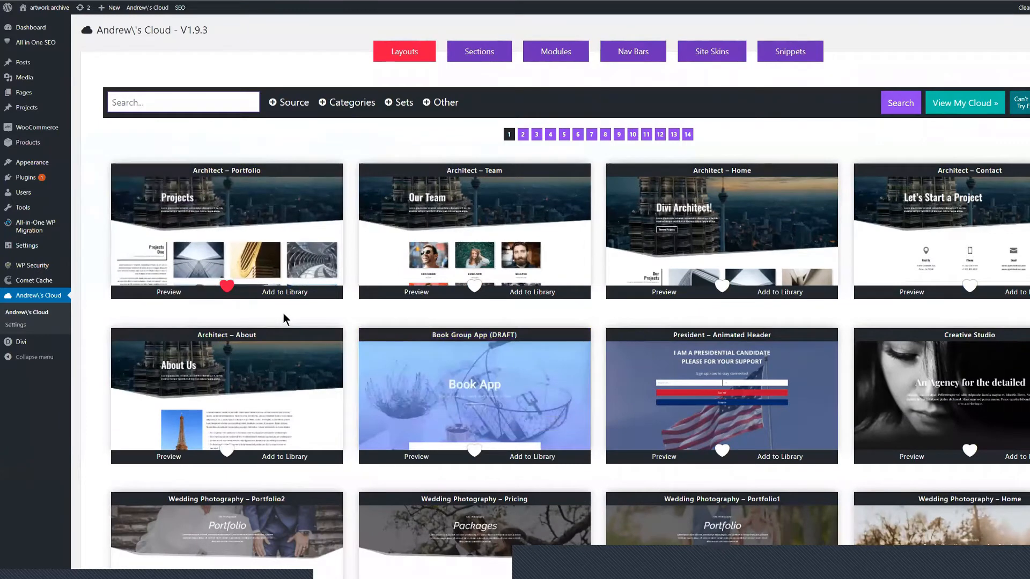
scroll(697, 217, "down", 1)
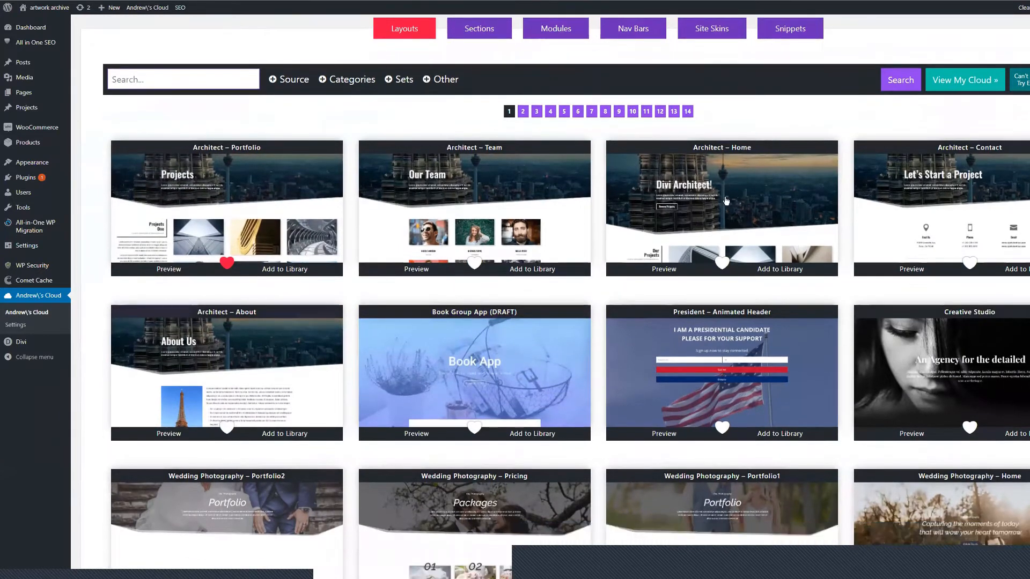
Mark the Architect – Team and Architect – Home layouts as favourites.
scroll(520, 202, "down", 3)
left_click(475, 198)
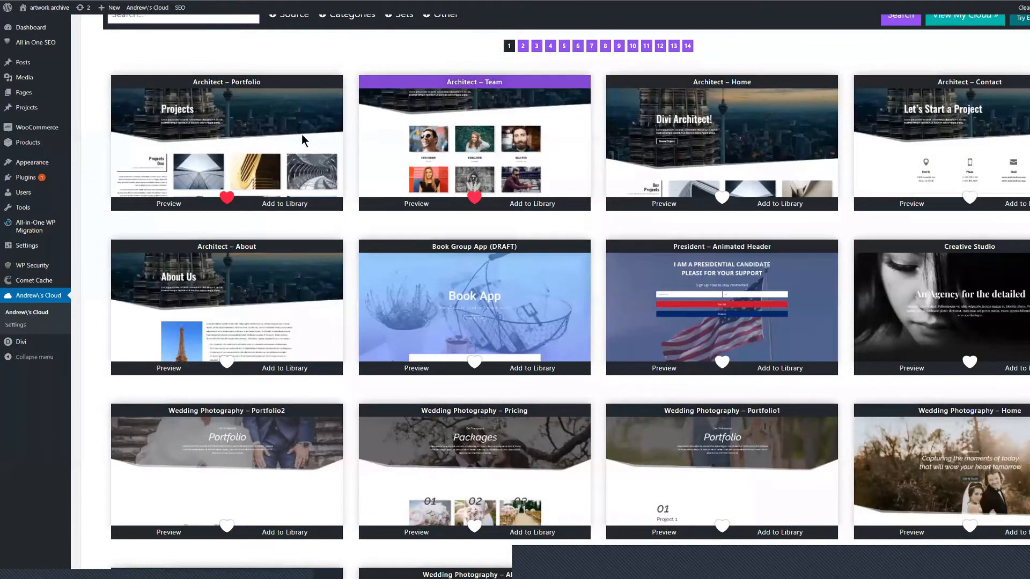
Filter the layout library to My Favourites only and browse the favourited layouts.
scroll(303, 143, "up", 2)
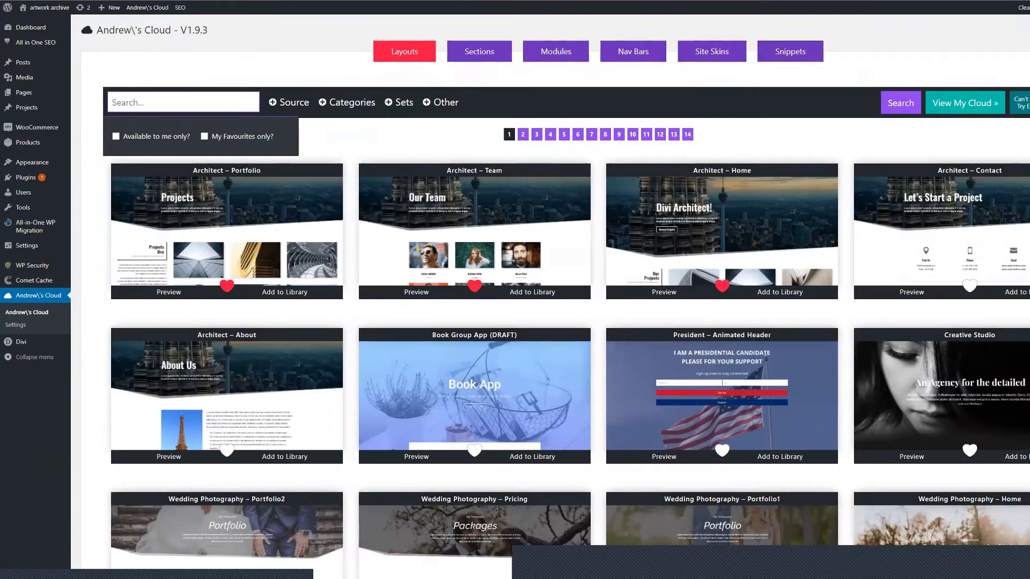
left_click(901, 103)
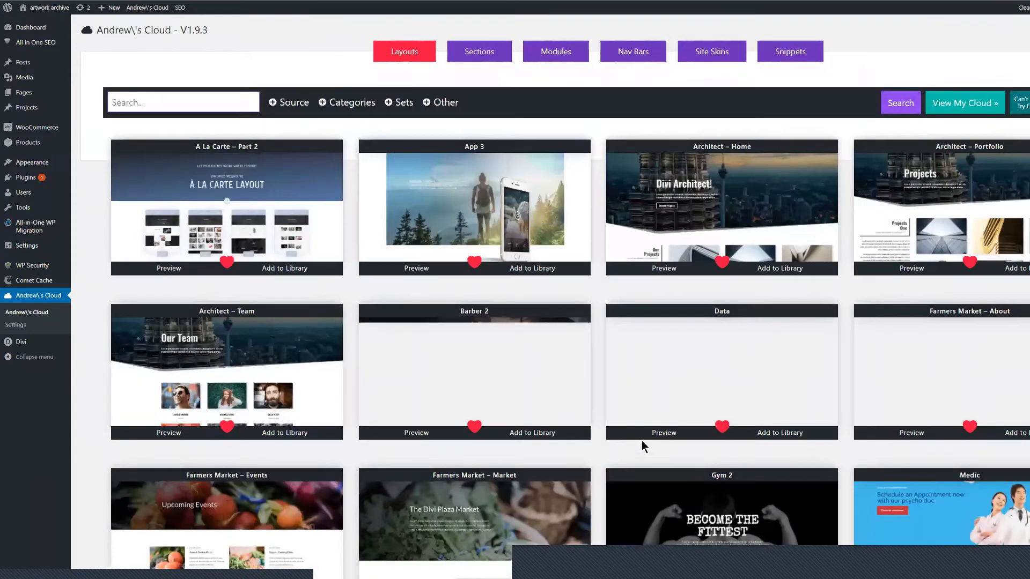
scroll(643, 442, "down", 1)
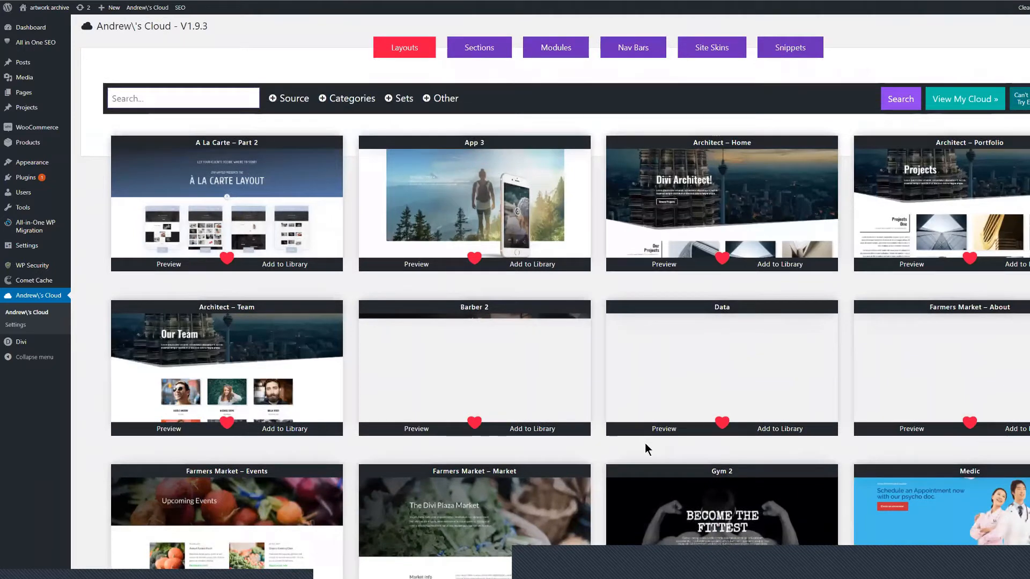
scroll(646, 444, "down", 3)
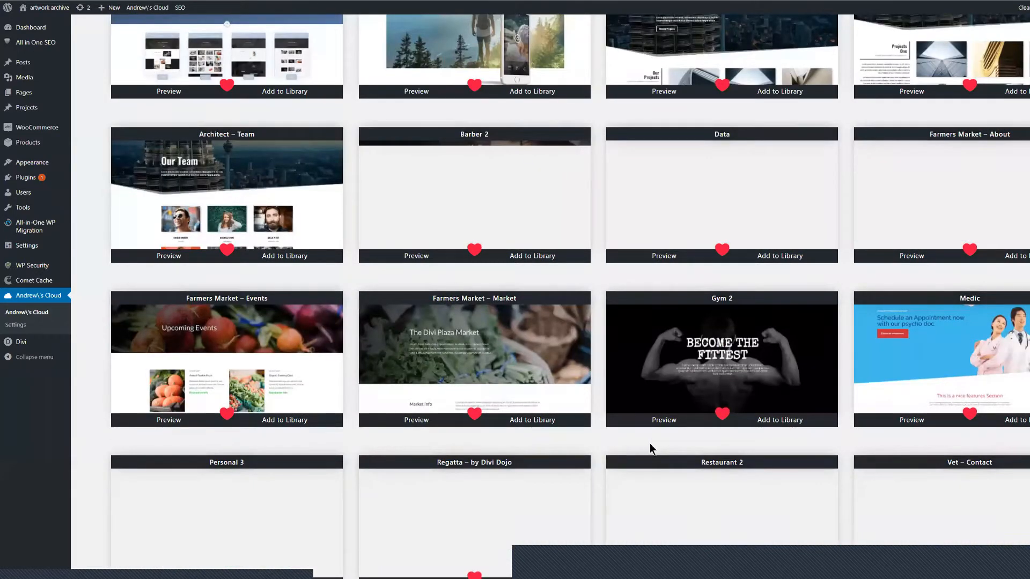
scroll(584, 220, "up", 3)
Replace the favourites filter with Available to me only and search the layouts again.
left_click(439, 102)
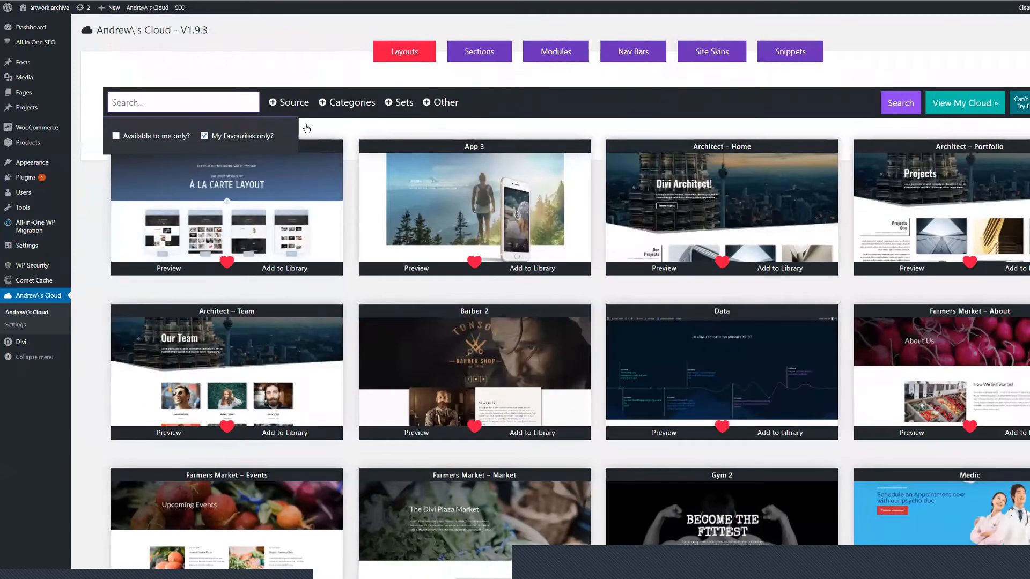
left_click(240, 138)
left_click(116, 136)
left_click(901, 102)
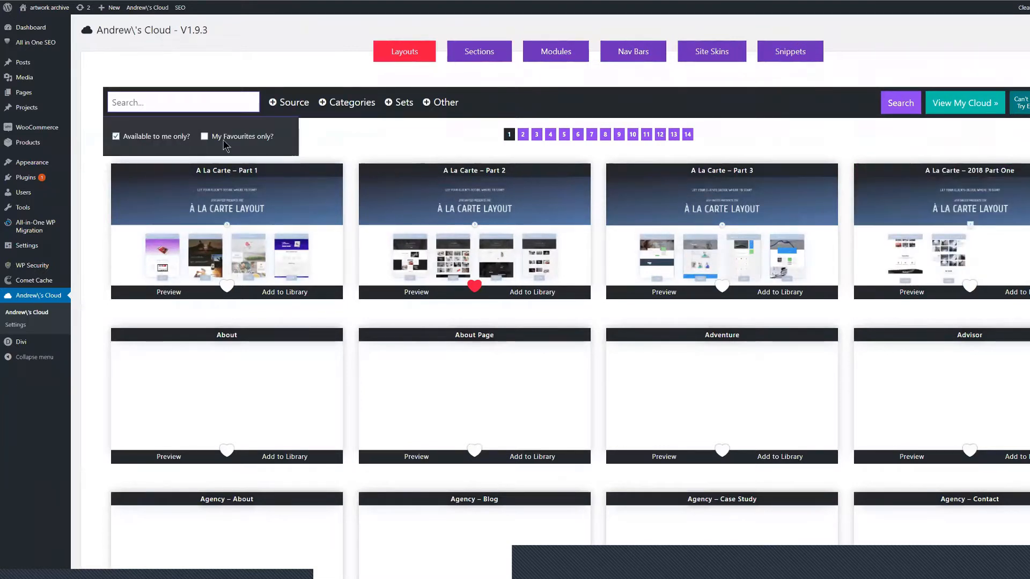
Filter the layouts by the Music category and check the available category filters.
left_click(334, 107)
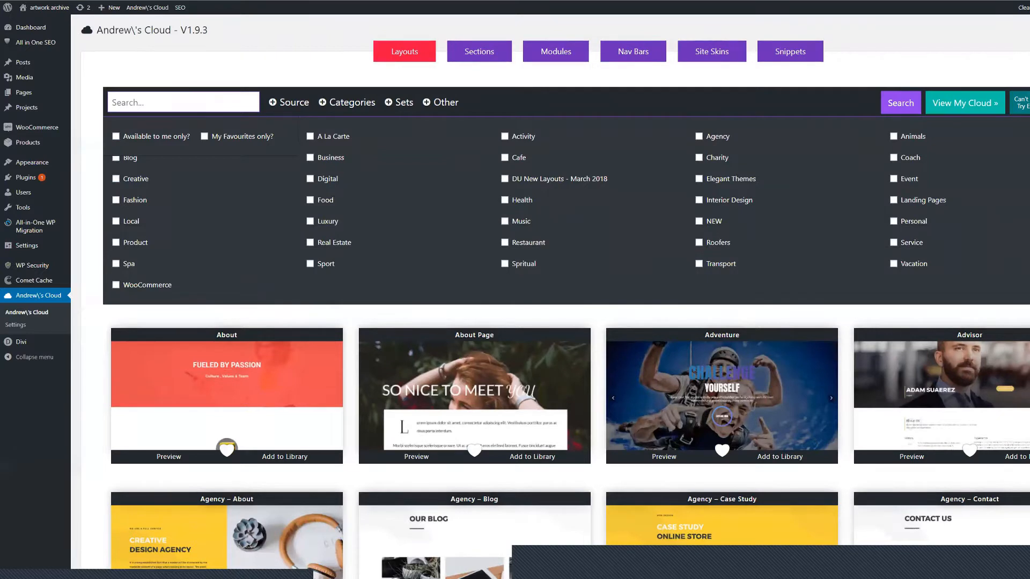
left_click(505, 222)
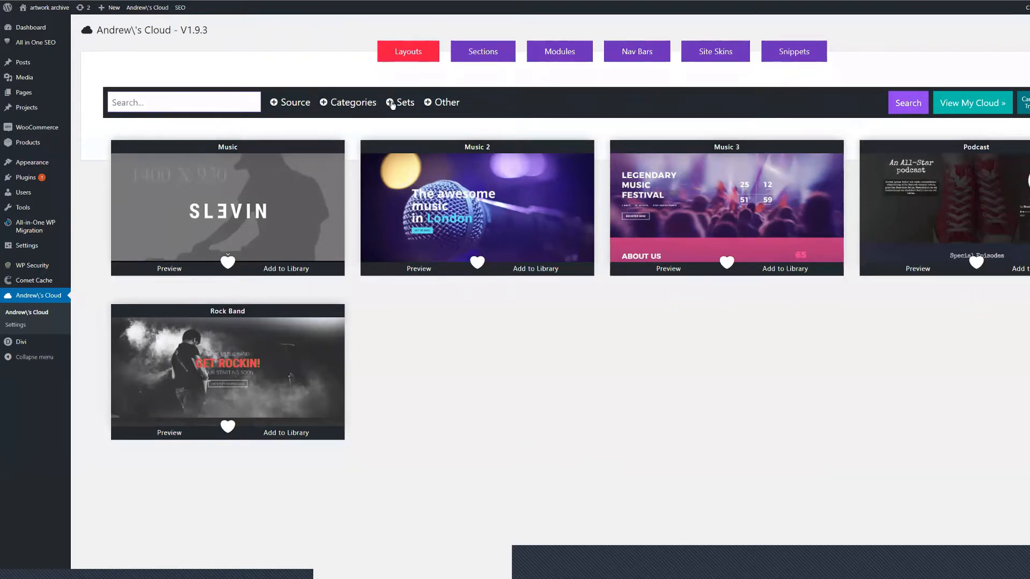
left_click(331, 102)
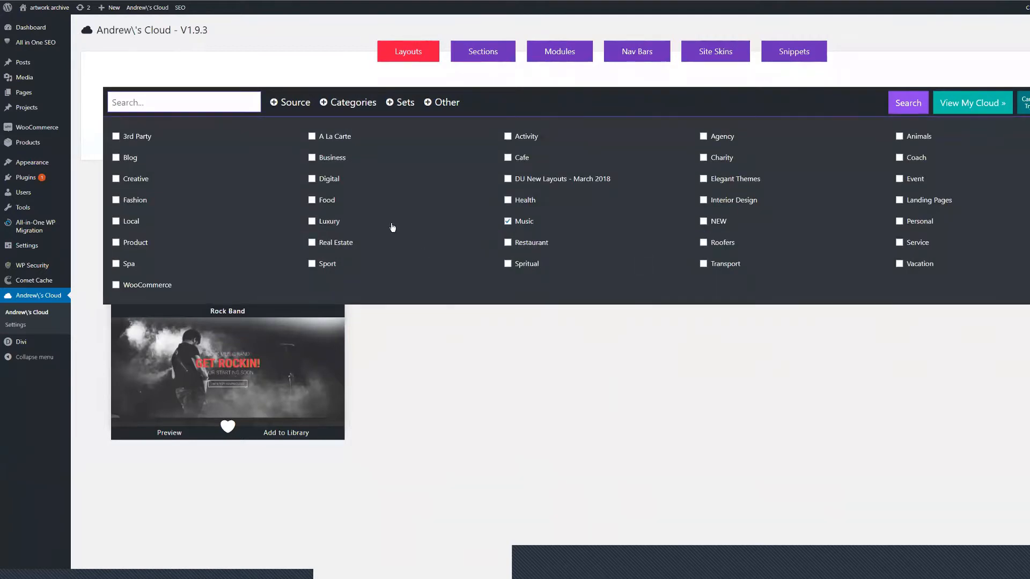
Search the layout library for "landscaping".
left_click(150, 101)
type("landscaping")
left_click(908, 103)
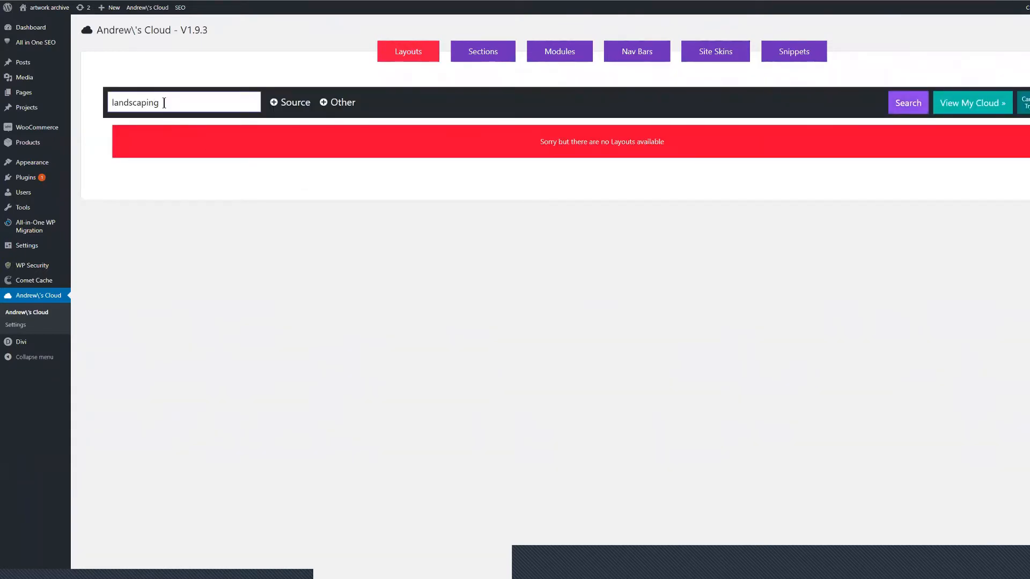
Search the layout library for "florists" and repeat the search with "florist".
left_click_drag(163, 103, 100, 94)
type("floris")
key("Return")
left_click(324, 102)
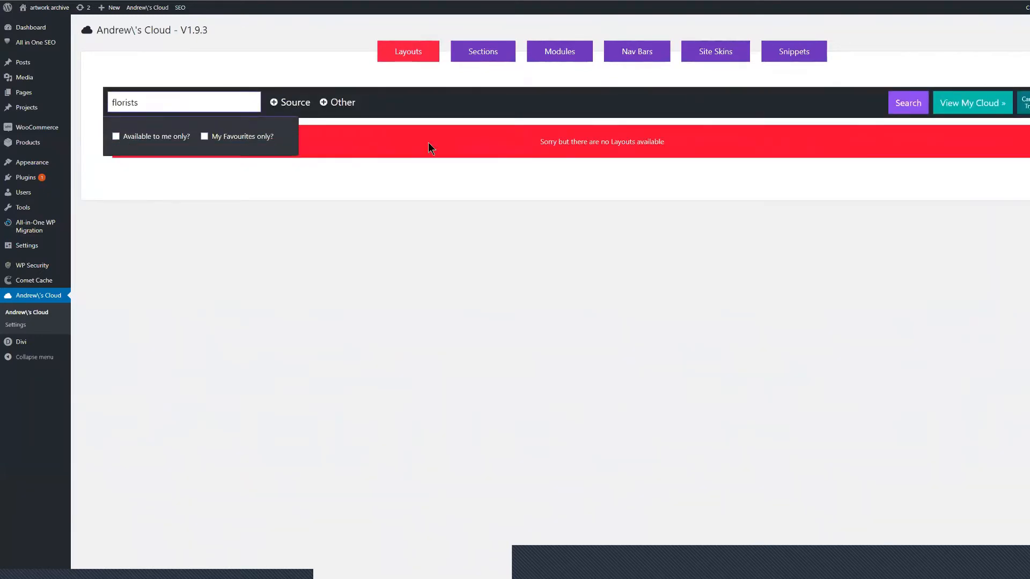
left_click(908, 103)
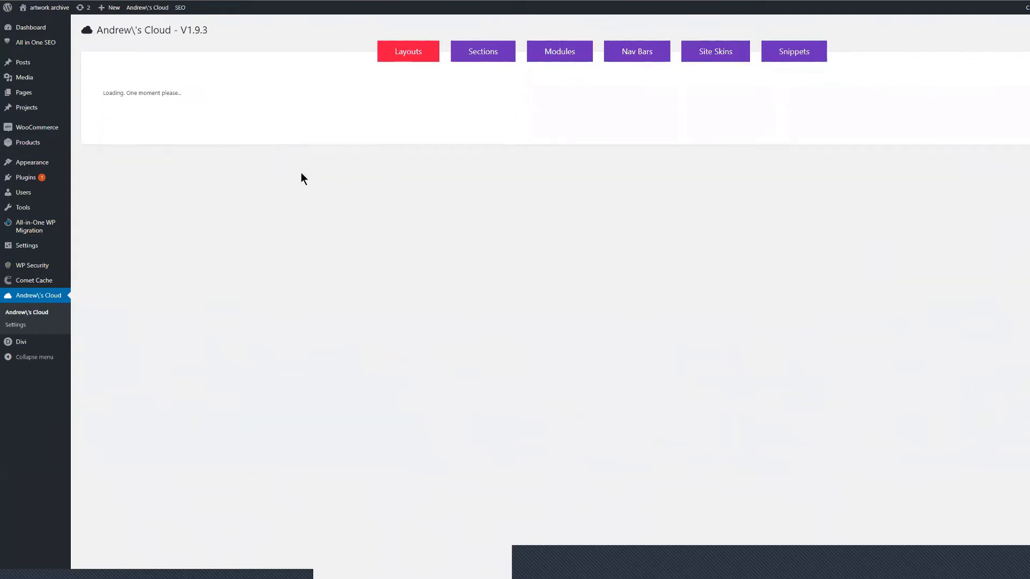
left_click(157, 95)
key("Return")
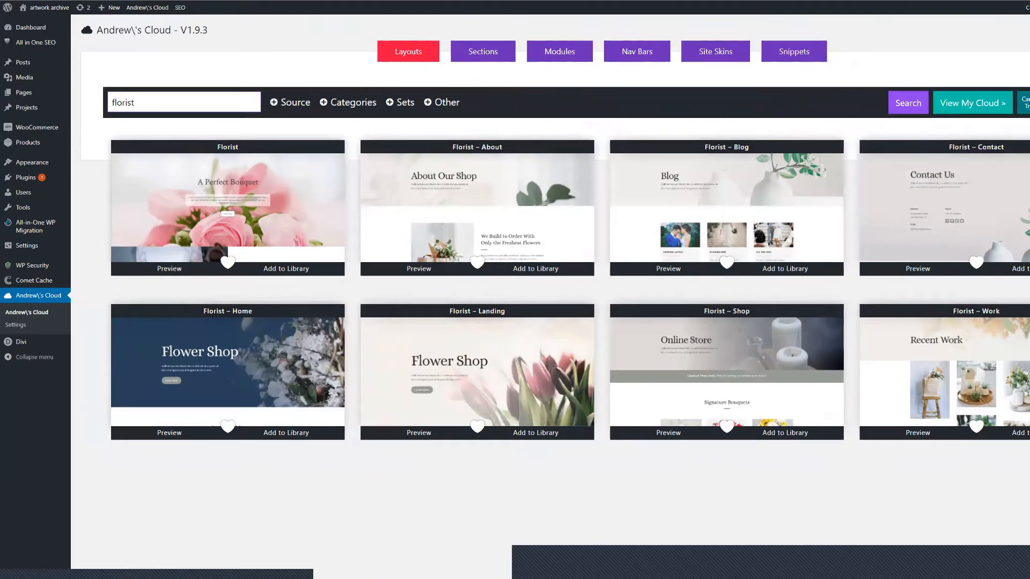
Reload the cloud library and view its Sections and Modules collections.
left_click(24, 299)
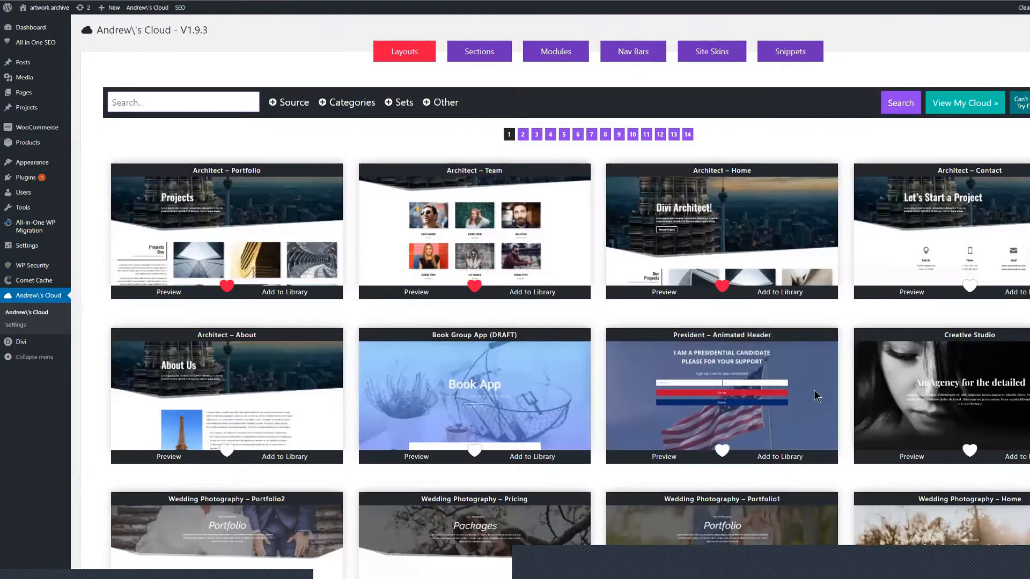
left_click(480, 54)
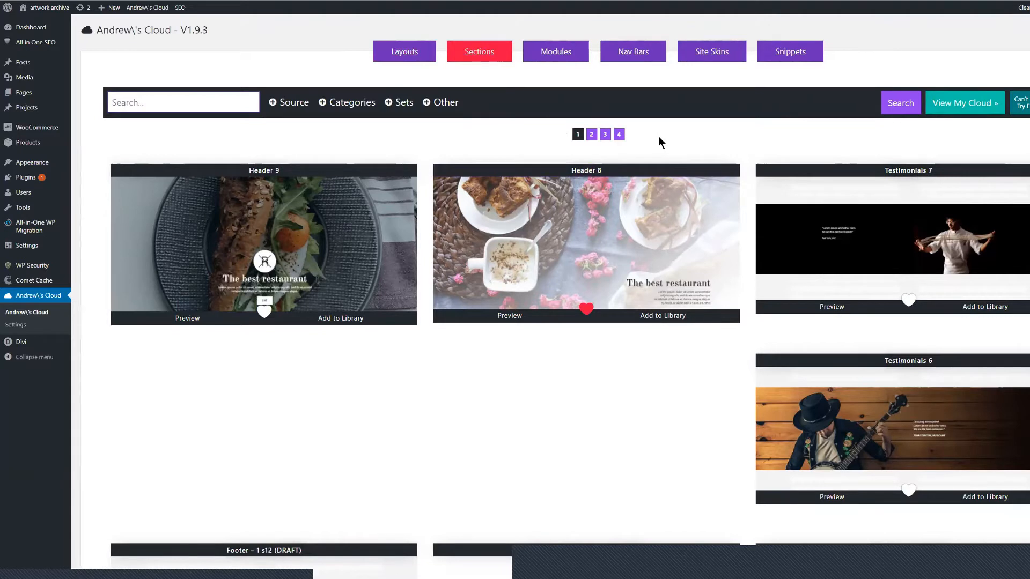
left_click(556, 58)
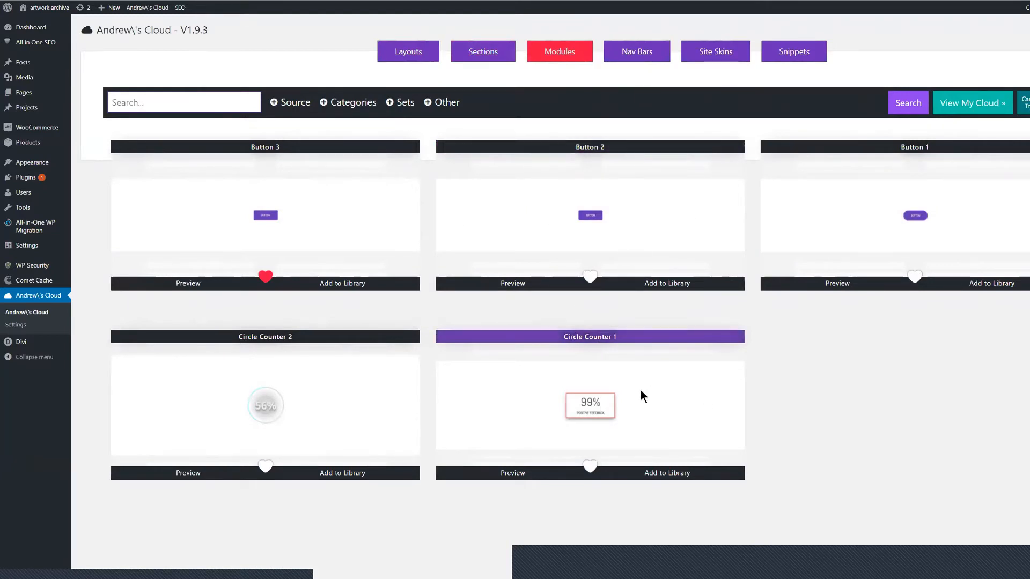
Open the Nav Bars collection and browse the navigation bar designs from 010 down to 001.
left_click(644, 56)
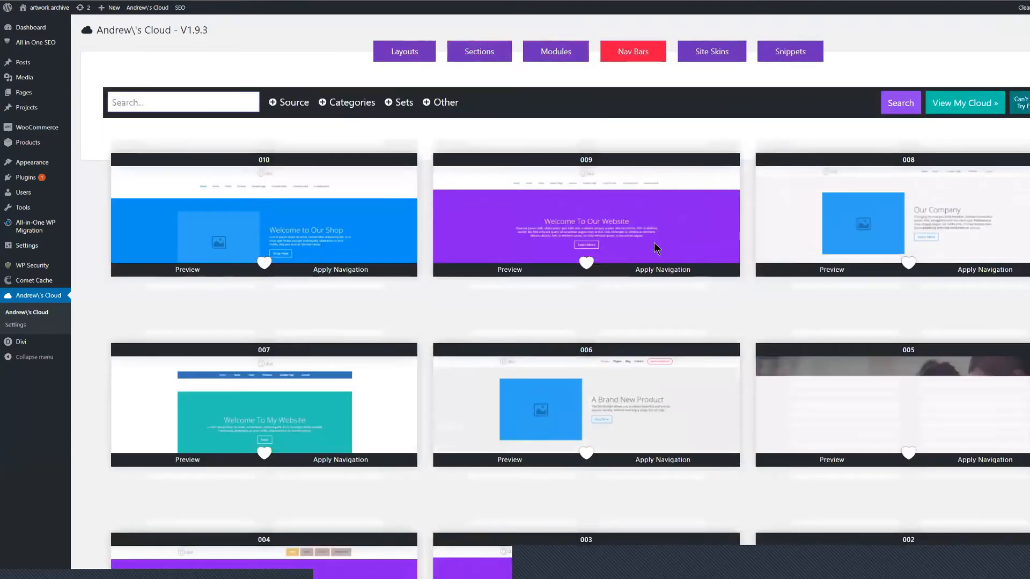
scroll(683, 307, "down", 3)
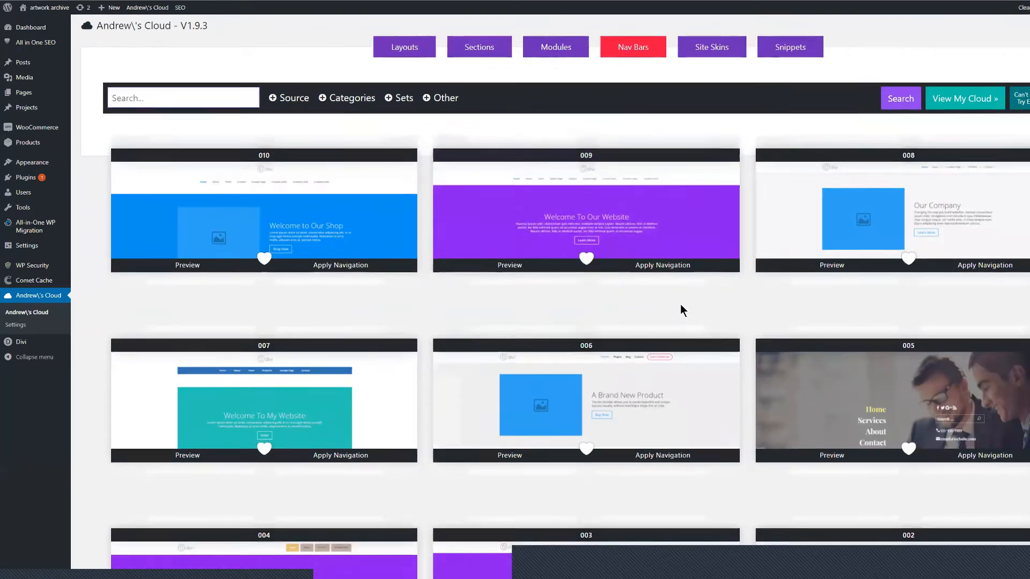
scroll(680, 304, "down", 5)
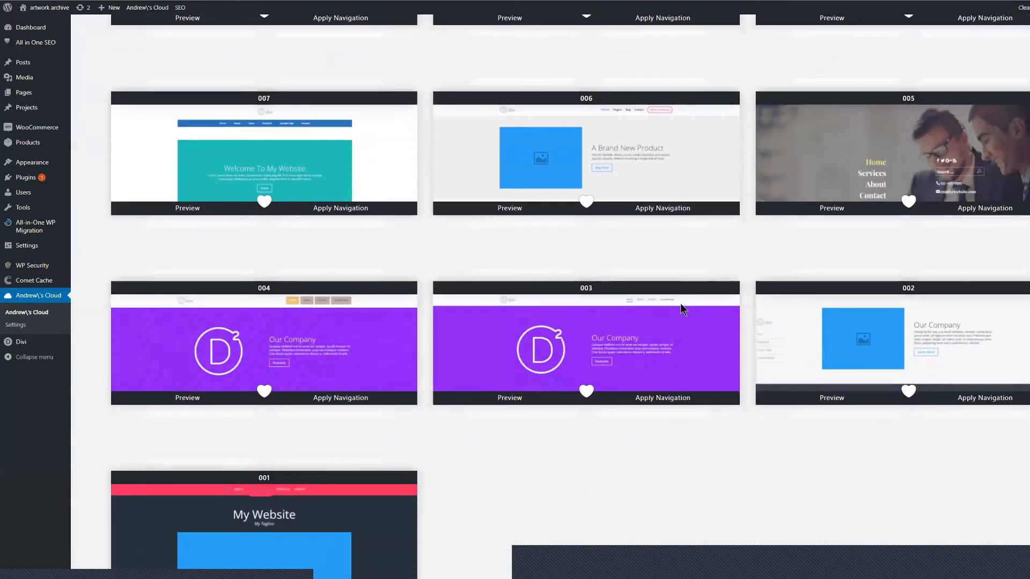
scroll(681, 309, "down", 2)
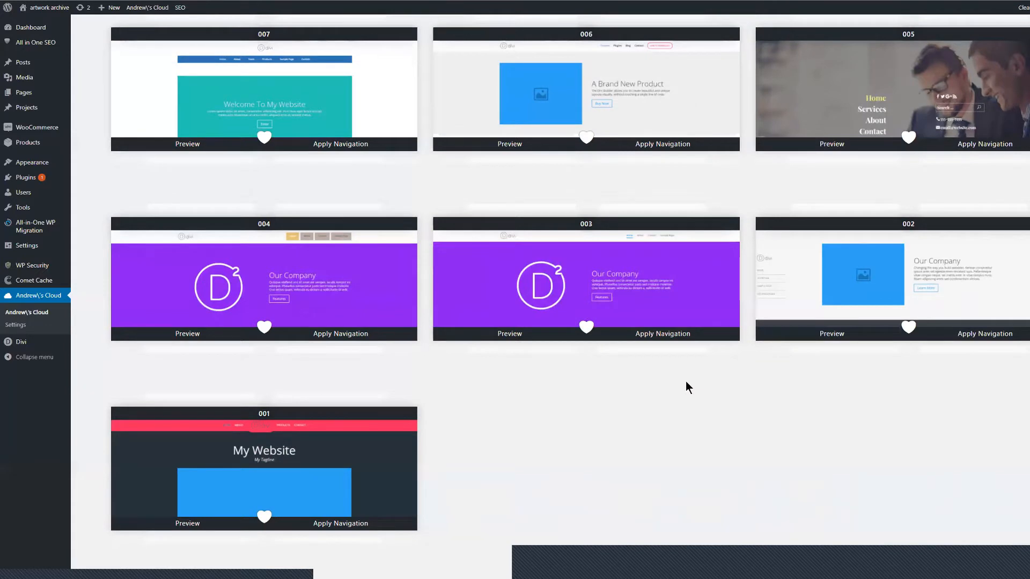
scroll(686, 381, "up", 3)
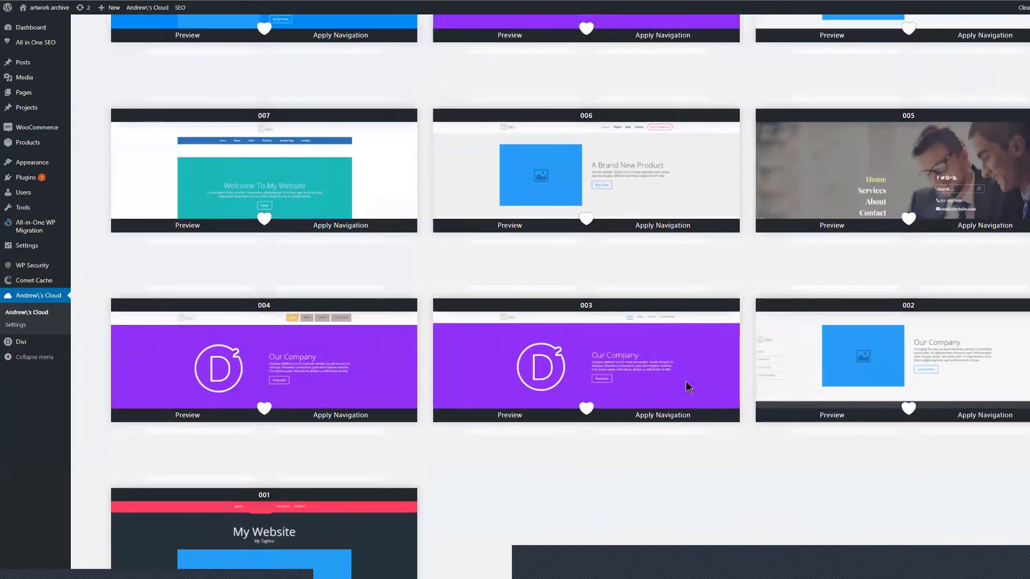
scroll(686, 380, "up", 3)
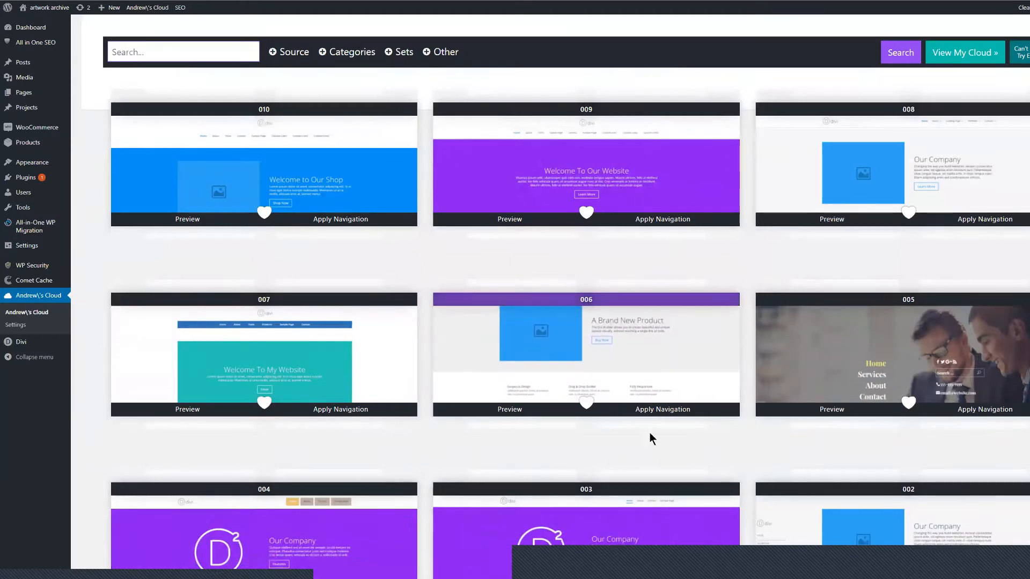
scroll(650, 435, "down", 1)
scroll(658, 448, "down", 1)
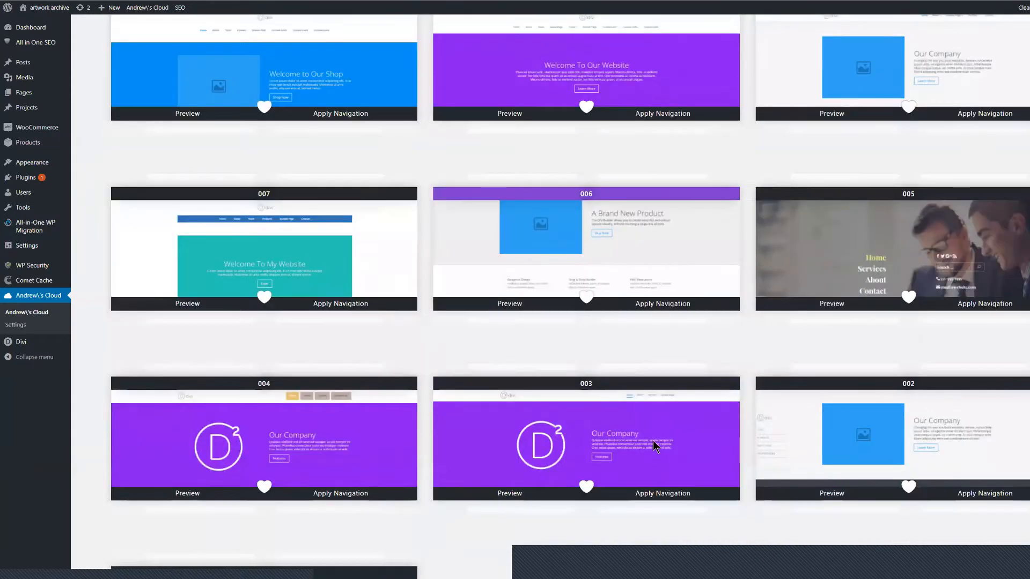
scroll(652, 439, "down", 3)
scroll(655, 463, "up", 1)
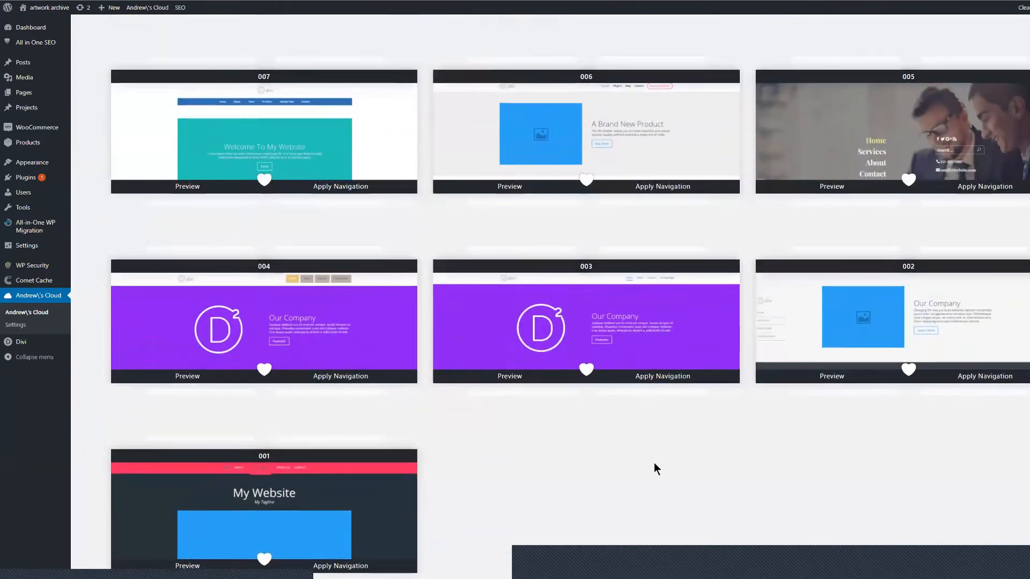
scroll(654, 463, "up", 1)
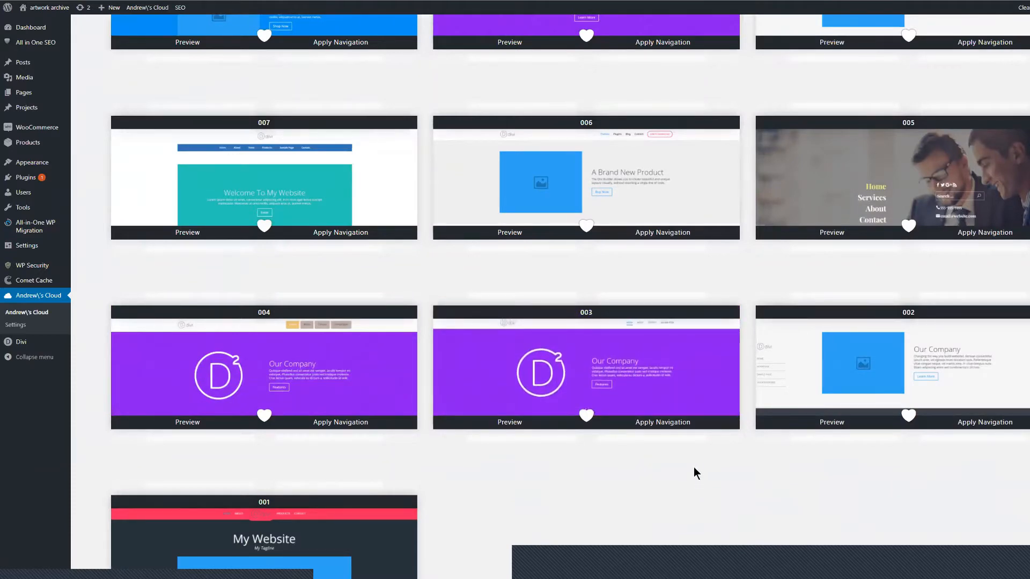
scroll(661, 469, "up", 2)
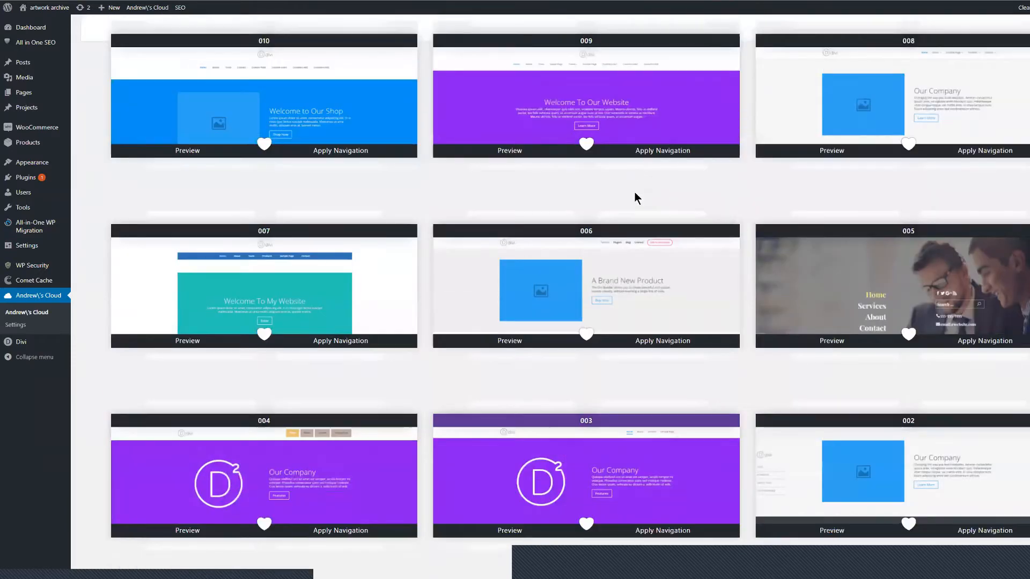
View the Site Skins collection and open the Snippets collection.
scroll(712, 53, "up", 2)
left_click(713, 52)
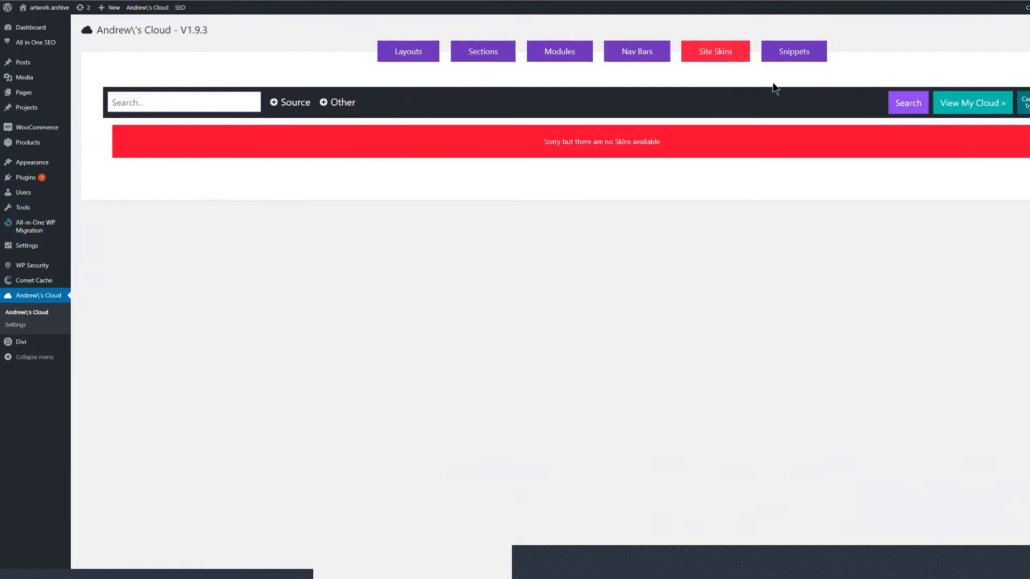
left_click(793, 56)
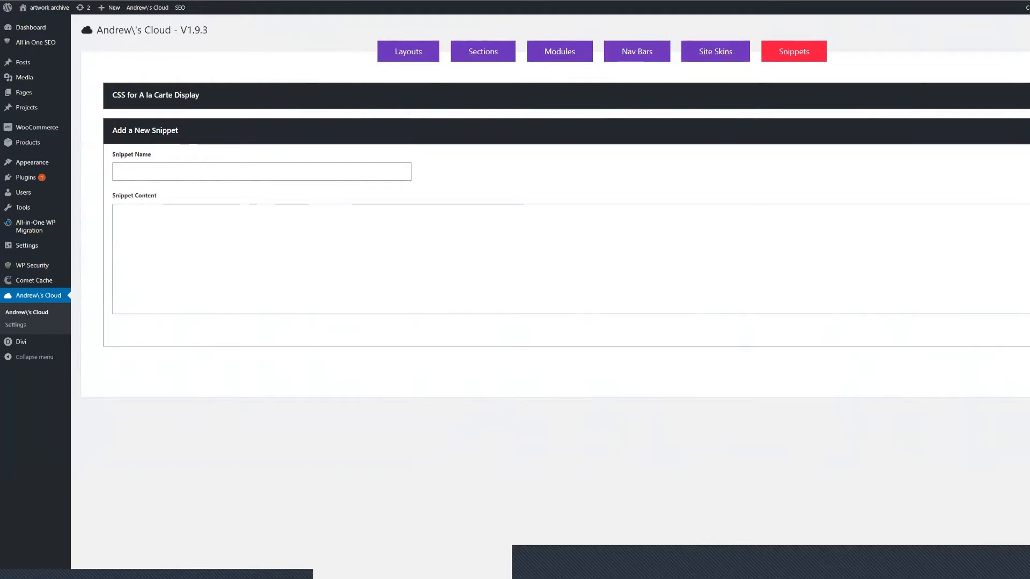
Expand the CSS for A la Carte Display snippet to examine its code.
left_click(156, 96)
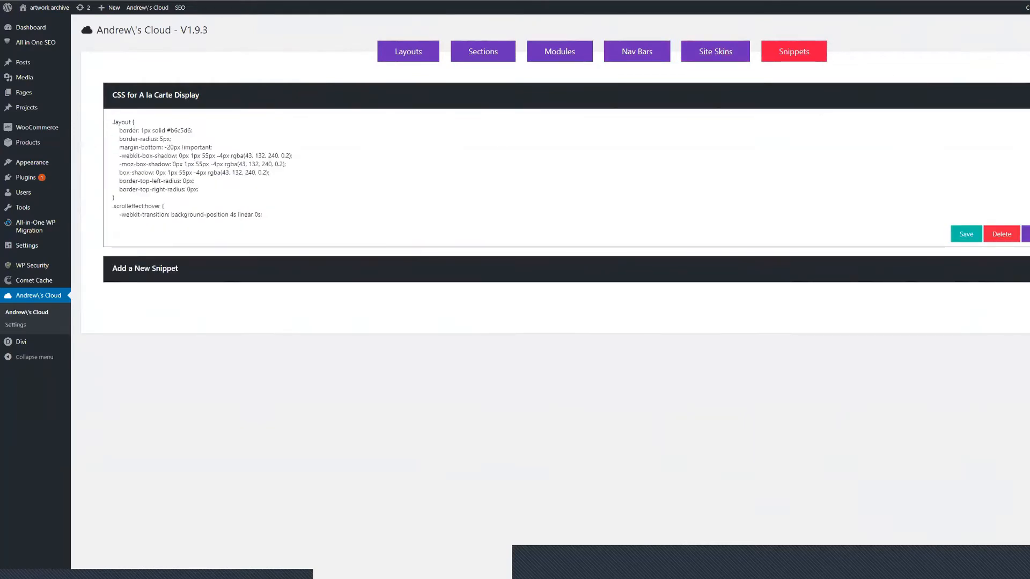
left_click(156, 96)
left_click(155, 95)
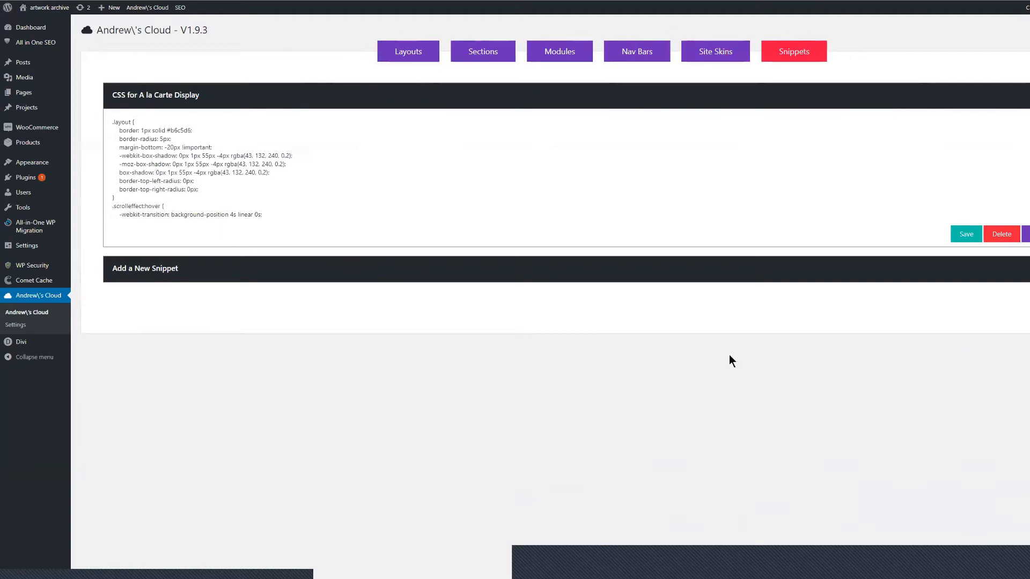
Review the title and code of the CSS for A la Carte Display snippet and save the snippet.
left_click(373, 161)
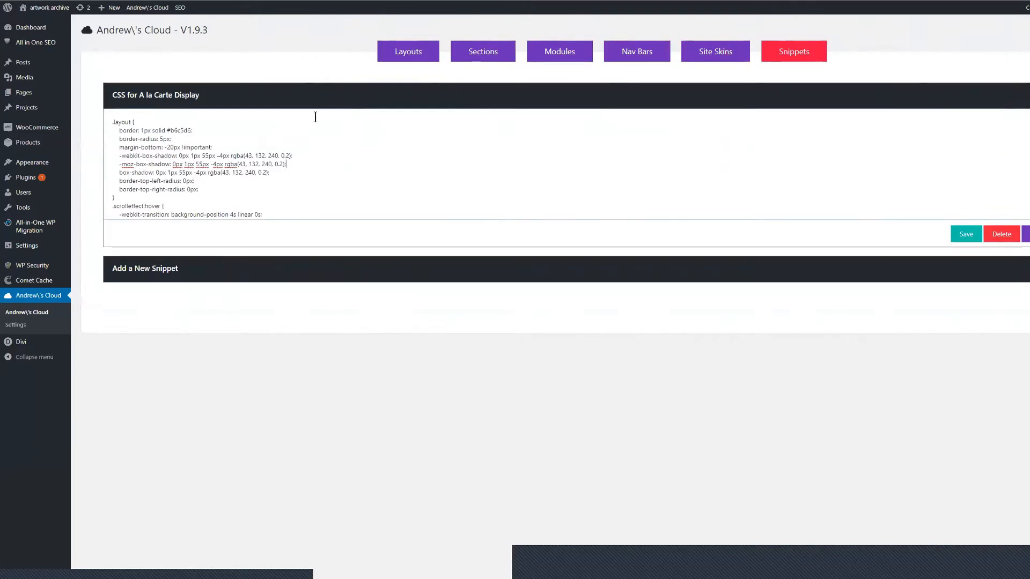
left_click_drag(217, 102, 188, 100)
left_click_drag(101, 104, 112, 96)
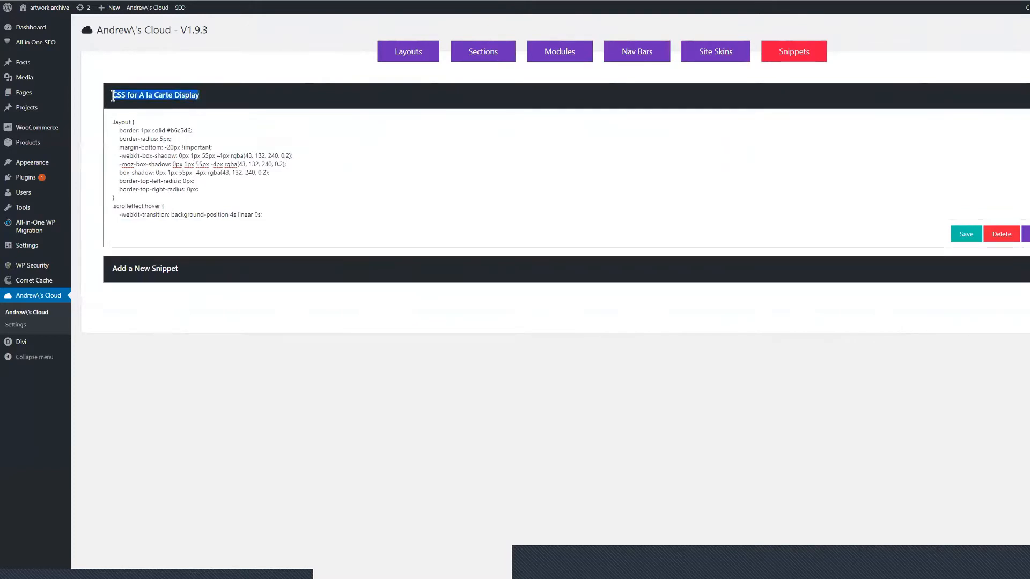
left_click(203, 149)
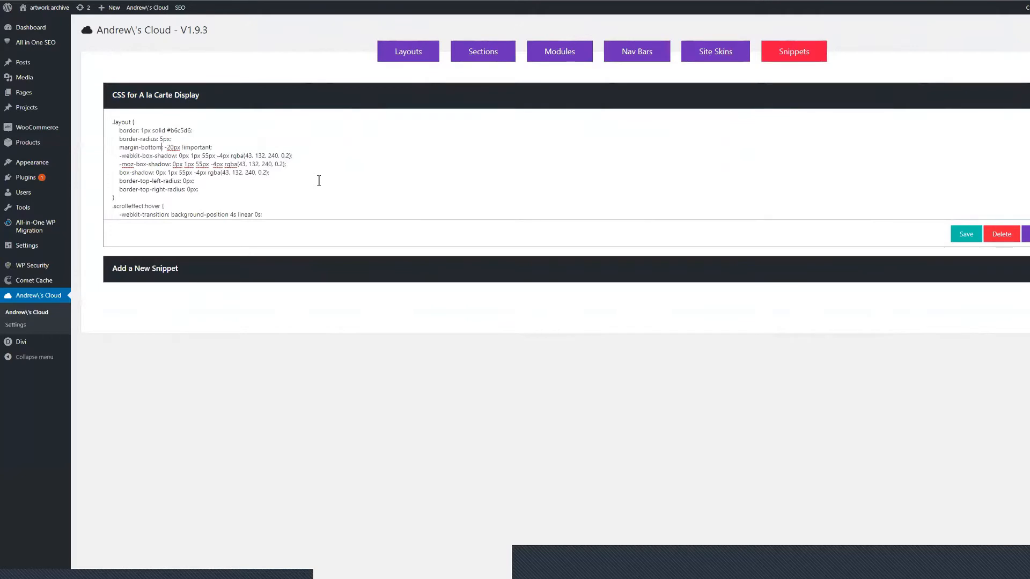
left_click(966, 234)
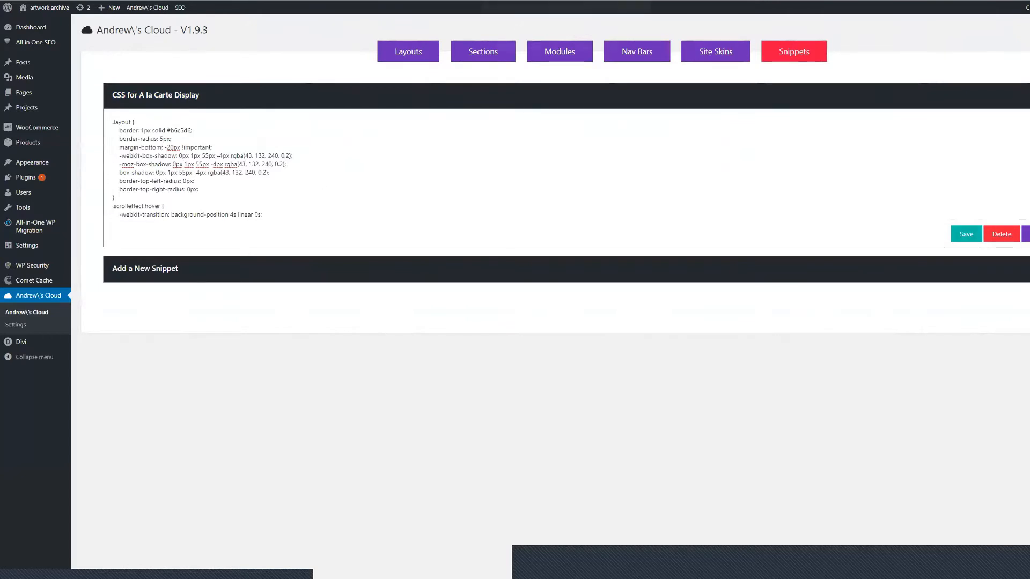
Show the blank form for adding a new snippet.
left_click(597, 46)
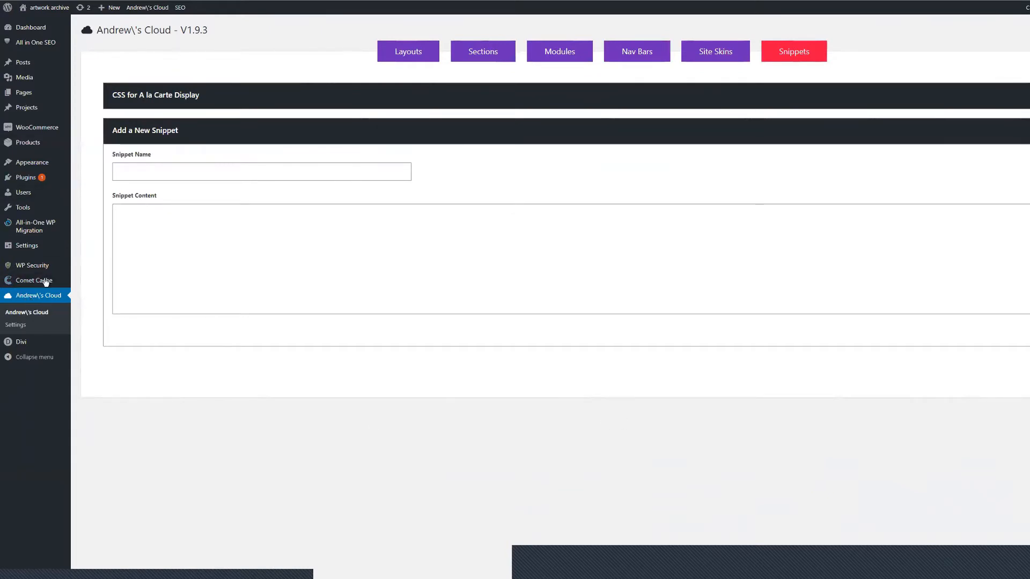
Create a new page titled with the site owner's first name followed by "test page", and switch it to the Divi Builder.
mouse_move(29, 95)
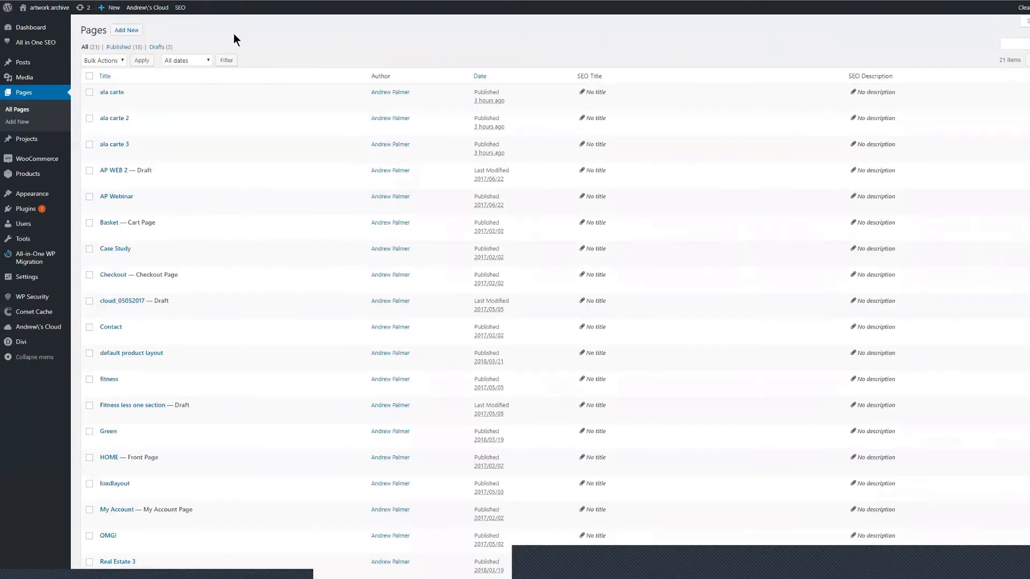
left_click(126, 30)
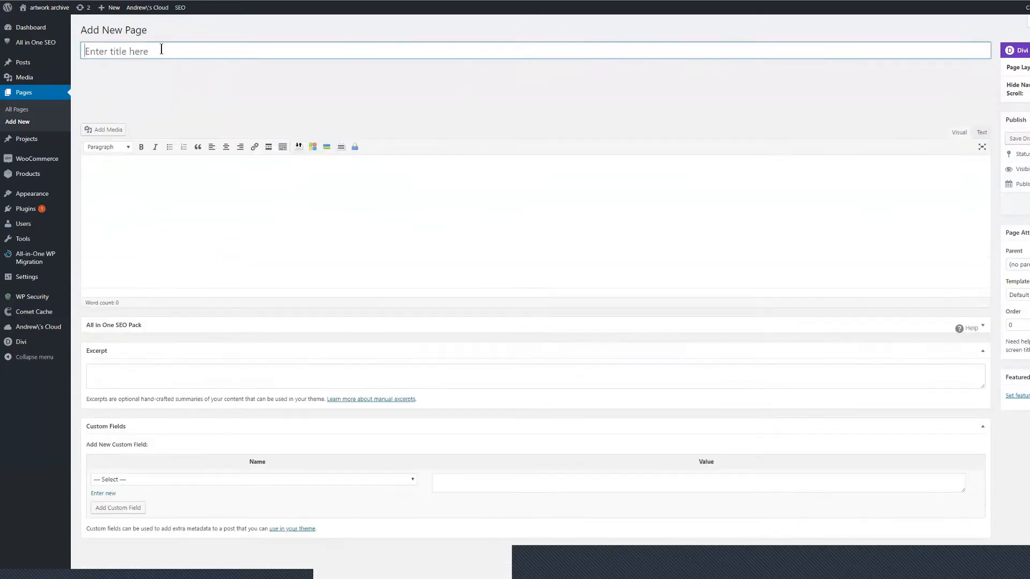
type("Andrew")
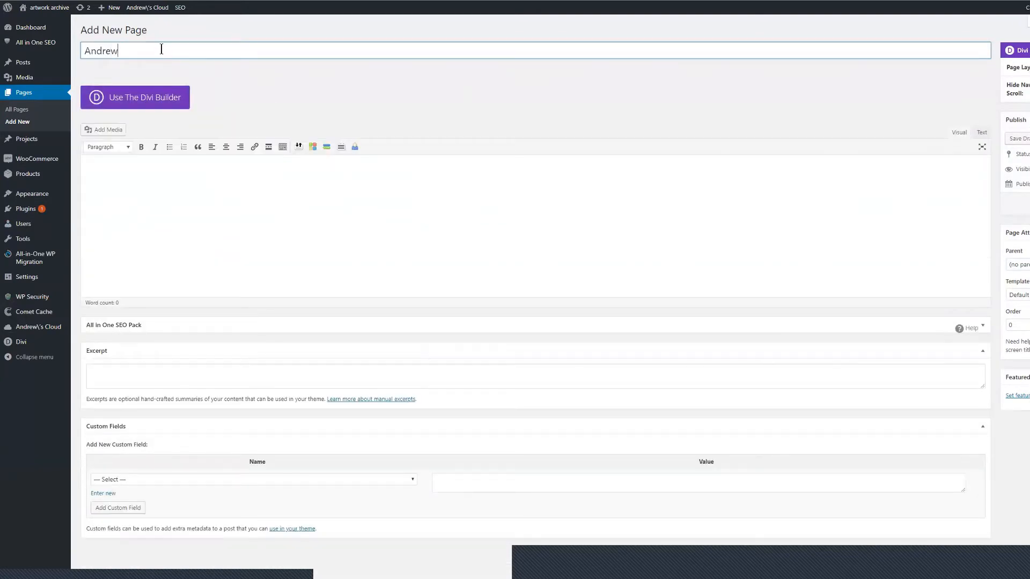
type(" test page")
left_click(159, 93)
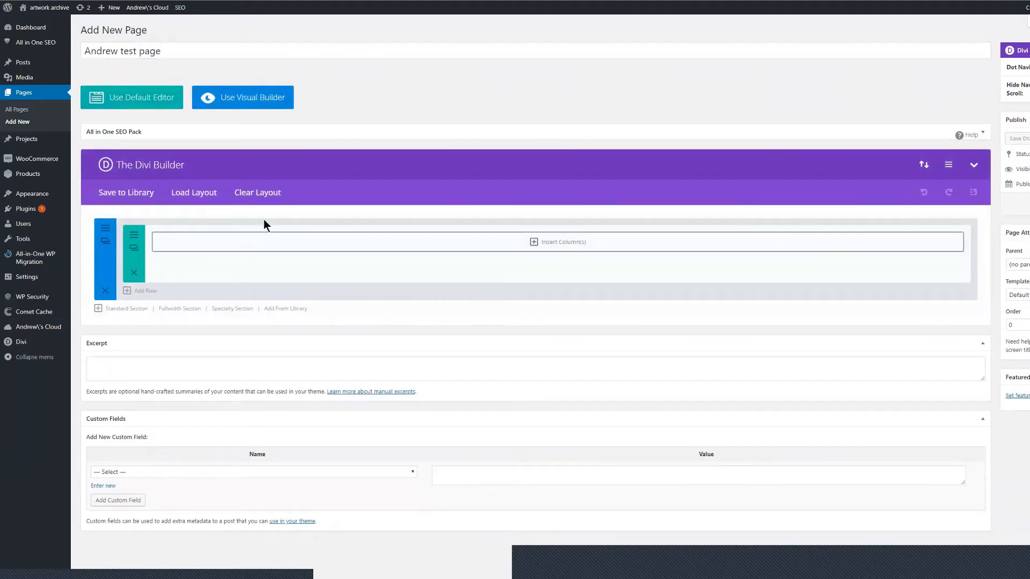
Open the white-labelled cloud's layouts from the page builder and browse the first page of designs.
left_click(202, 196)
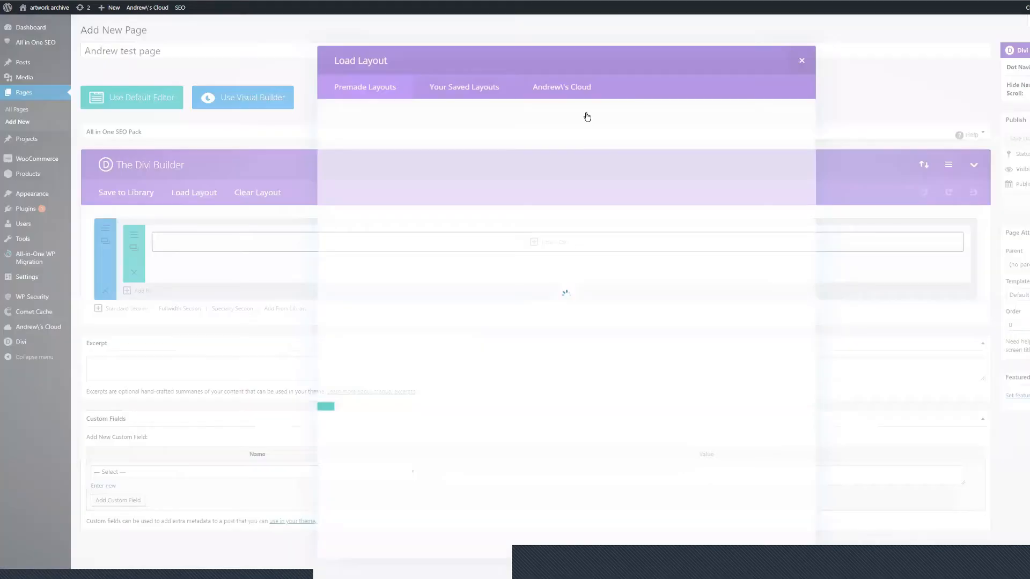
left_click(571, 80)
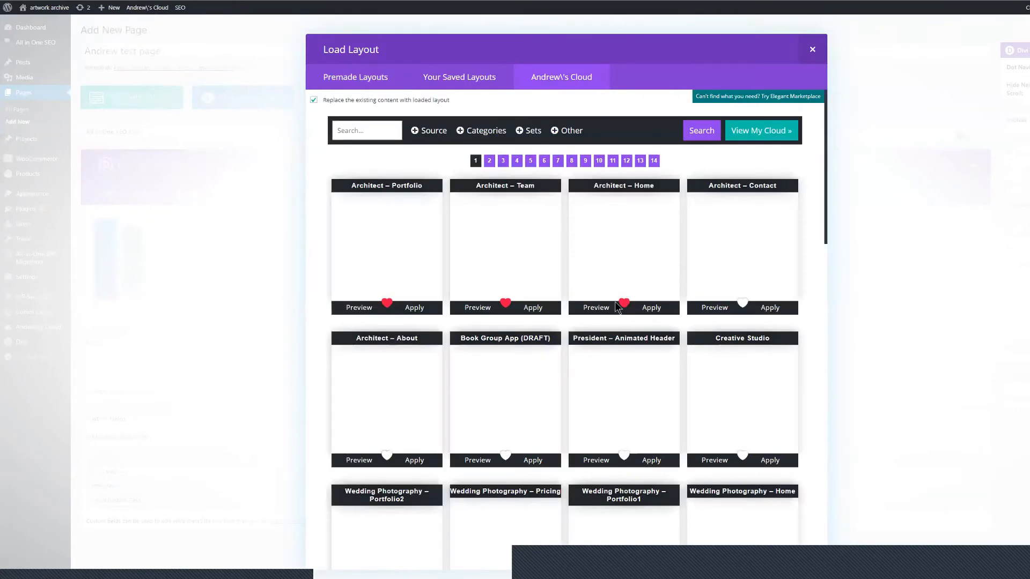
scroll(577, 409, "down", 2)
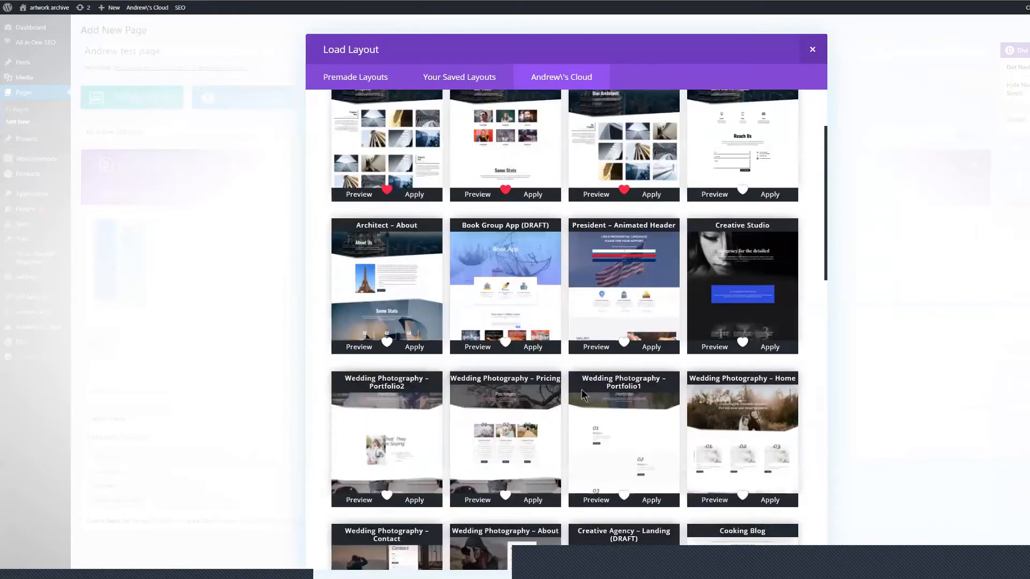
scroll(437, 215, "down", 3)
scroll(412, 231, "up", 5)
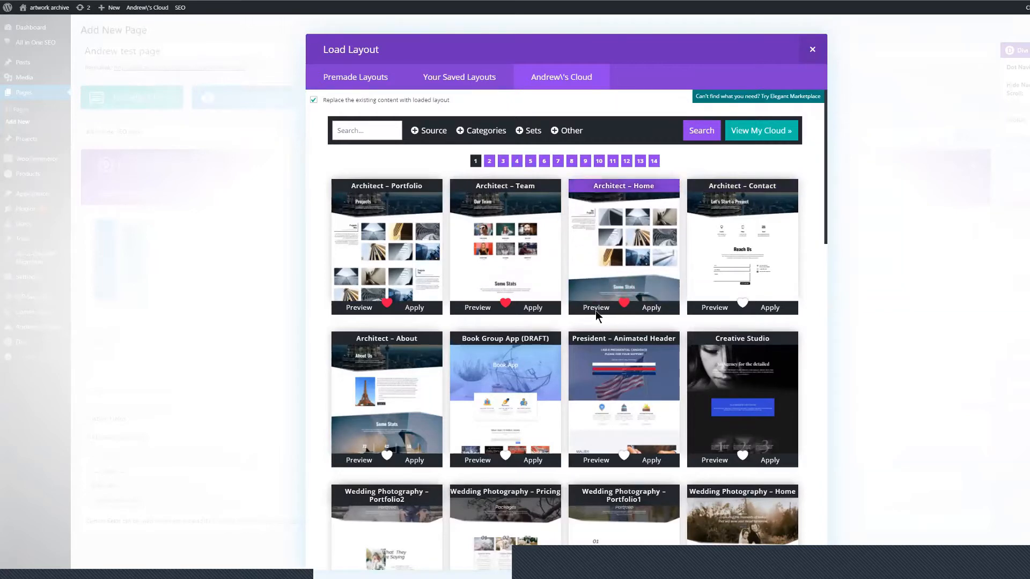
Preview the Architect – Home layout and examine its projects, stats, team, clients and contact sections.
left_click(633, 344)
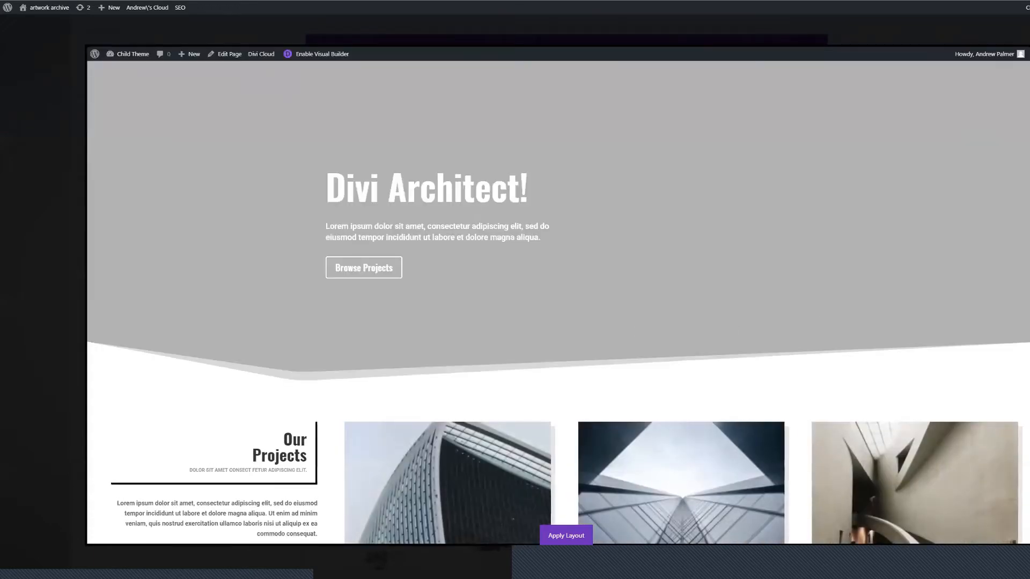
scroll(558, 295, "down", 2)
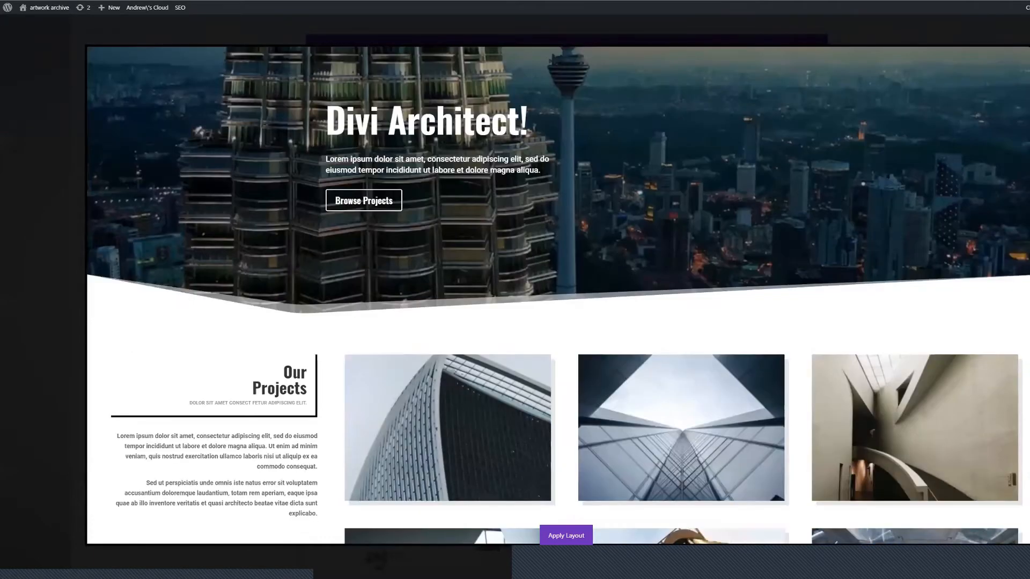
scroll(558, 295, "down", 1)
scroll(558, 295, "down", 10)
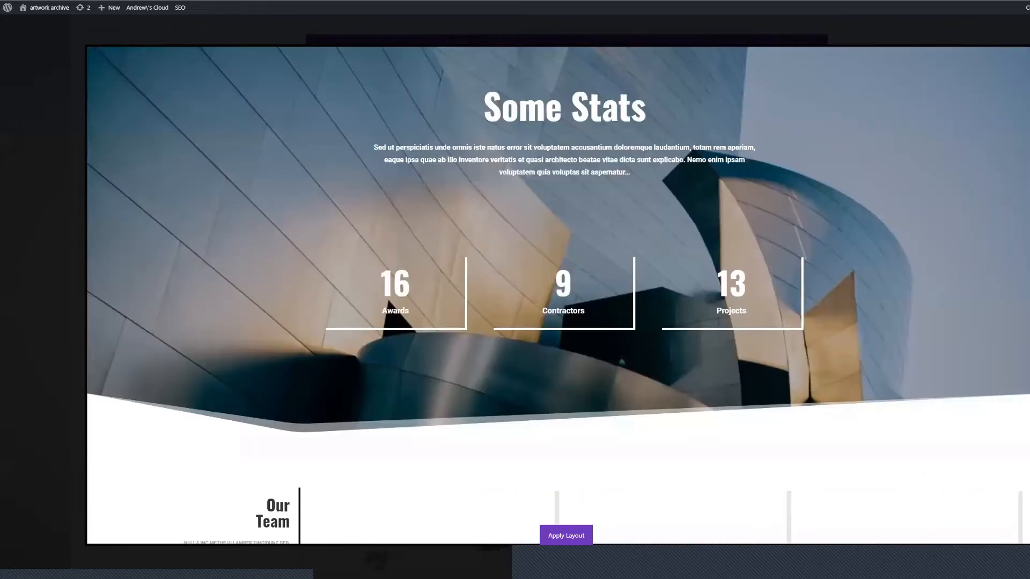
scroll(558, 295, "down", 15)
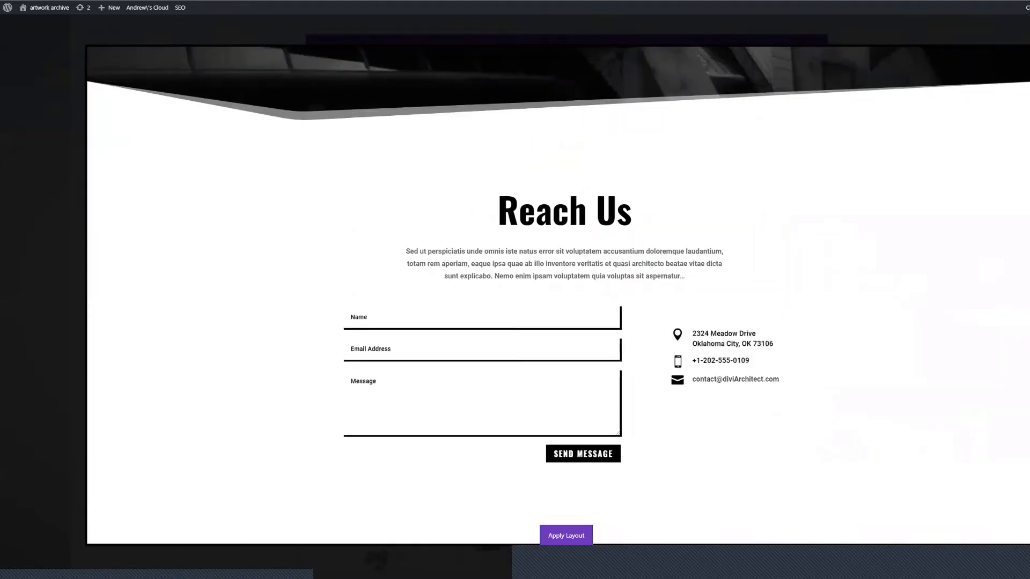
scroll(558, 295, "up", 2)
scroll(558, 295, "up", 4)
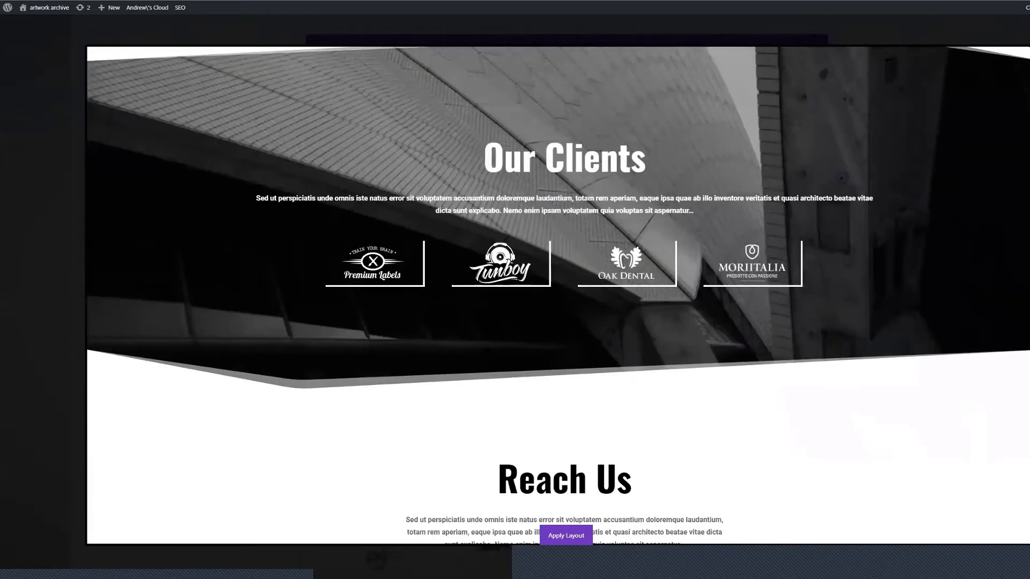
scroll(558, 295, "up", 6)
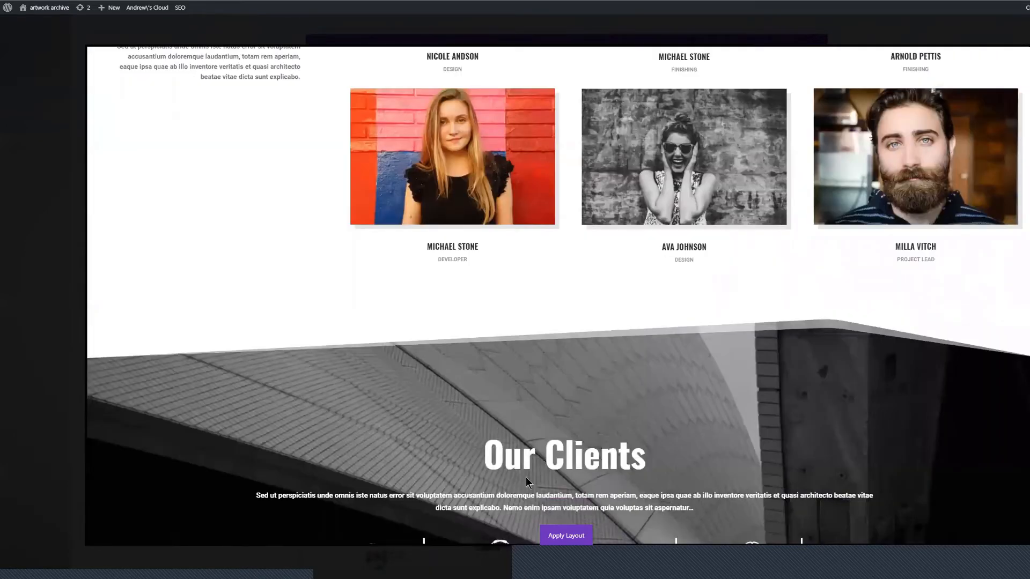
scroll(489, 419, "up", 9)
Apply the previewed Architect – Home layout to the page and review its sections and modules in the builder.
left_click(566, 535)
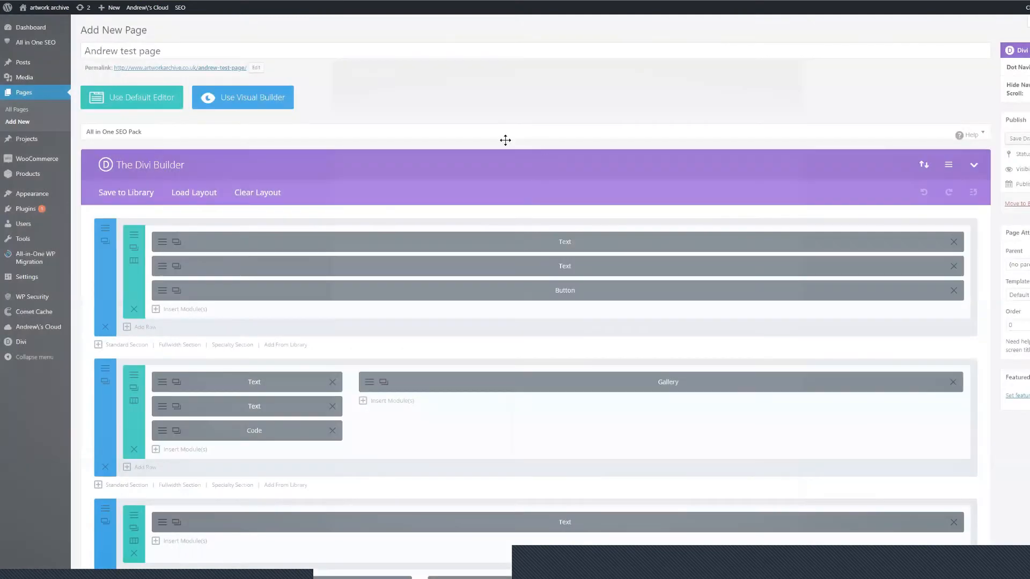
scroll(539, 397, "down", 10)
scroll(530, 411, "up", 4)
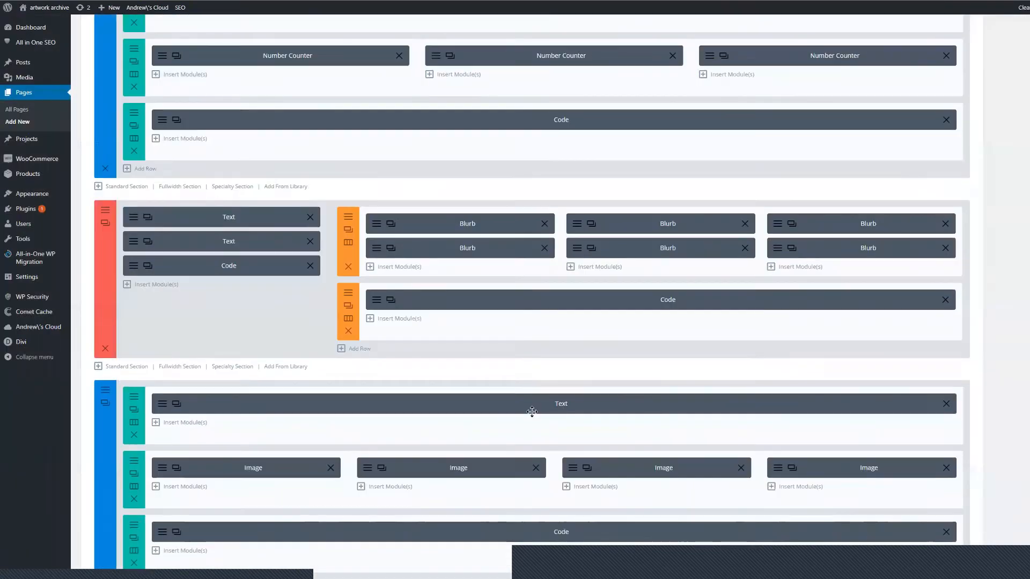
scroll(531, 413, "down", 8)
scroll(529, 423, "up", 9)
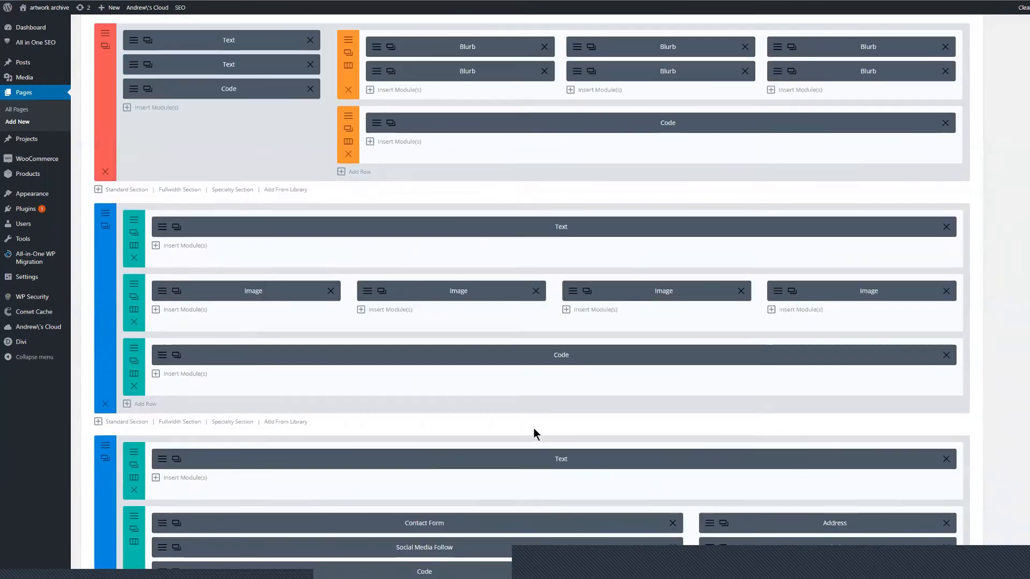
scroll(528, 392, "up", 9)
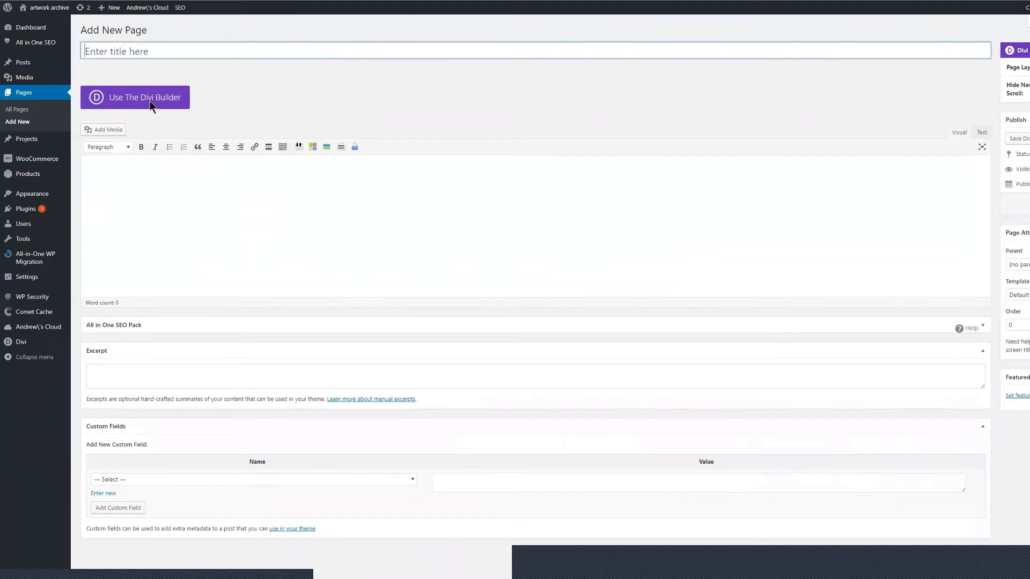
Enable the Divi Builder on the new untitled page and apply the Architect – Home layout from the white-labelled cloud.
left_click(150, 101)
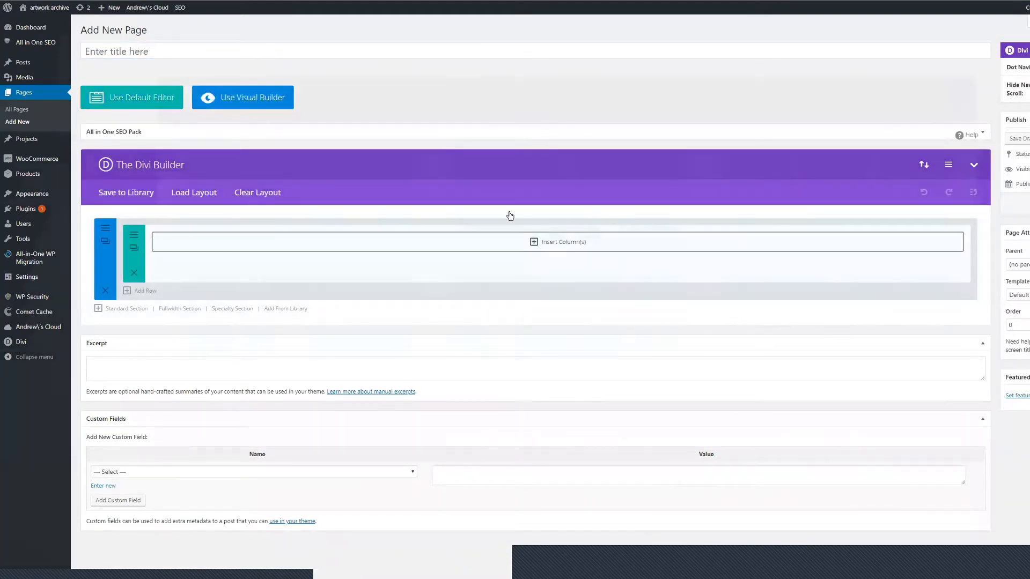
left_click(525, 248)
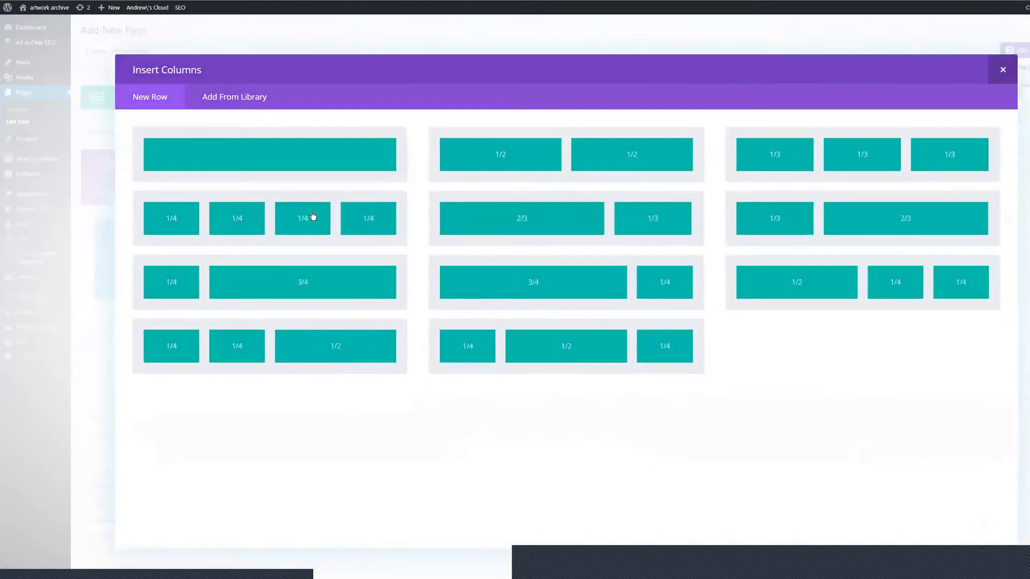
key("Escape")
left_click(195, 192)
left_click(543, 82)
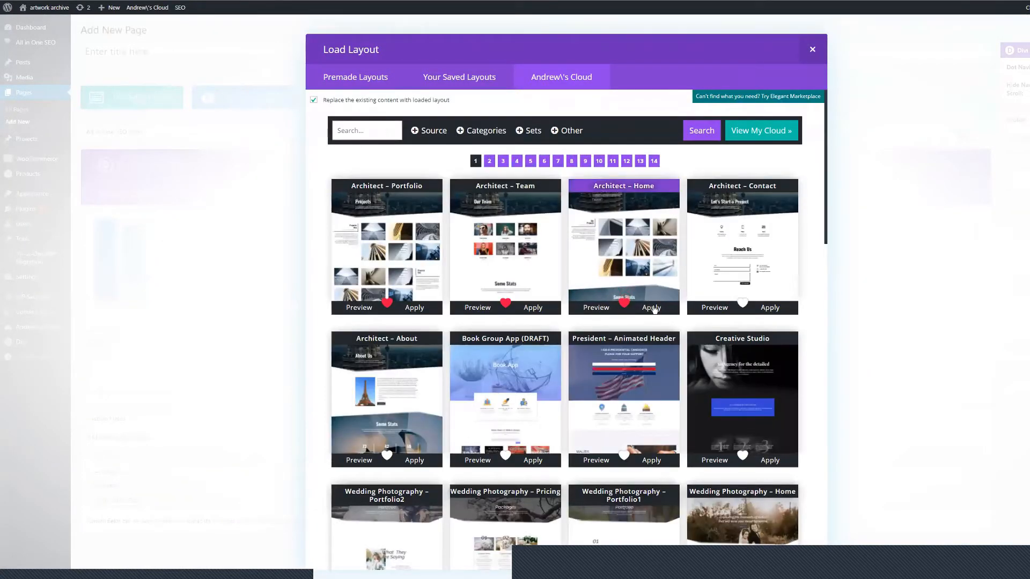
left_click(652, 308)
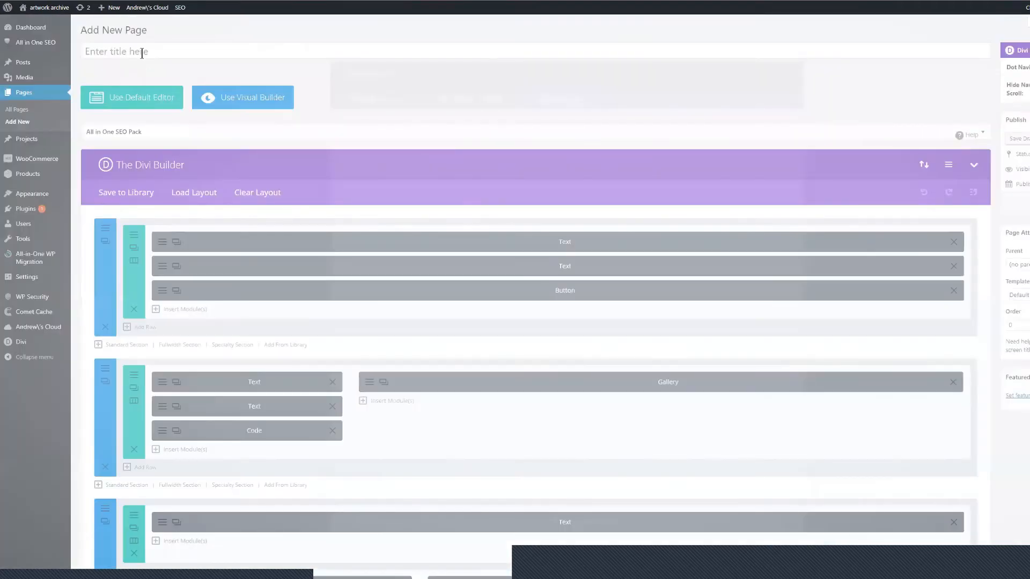
Title the new page "AP test" and publish it.
left_click(141, 54)
type("AP test")
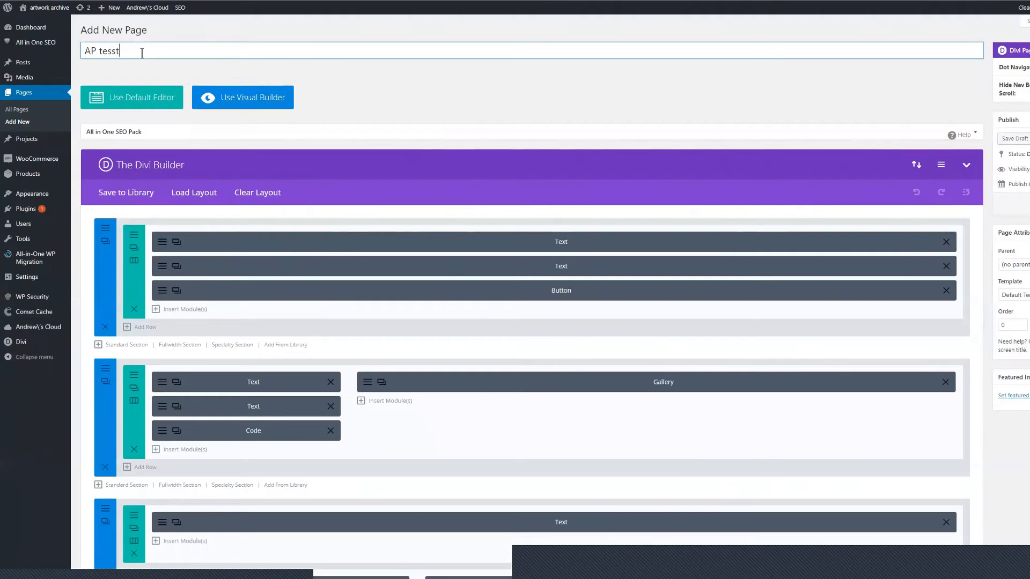
left_click(115, 51)
key("BackSpace")
left_click(1029, 204)
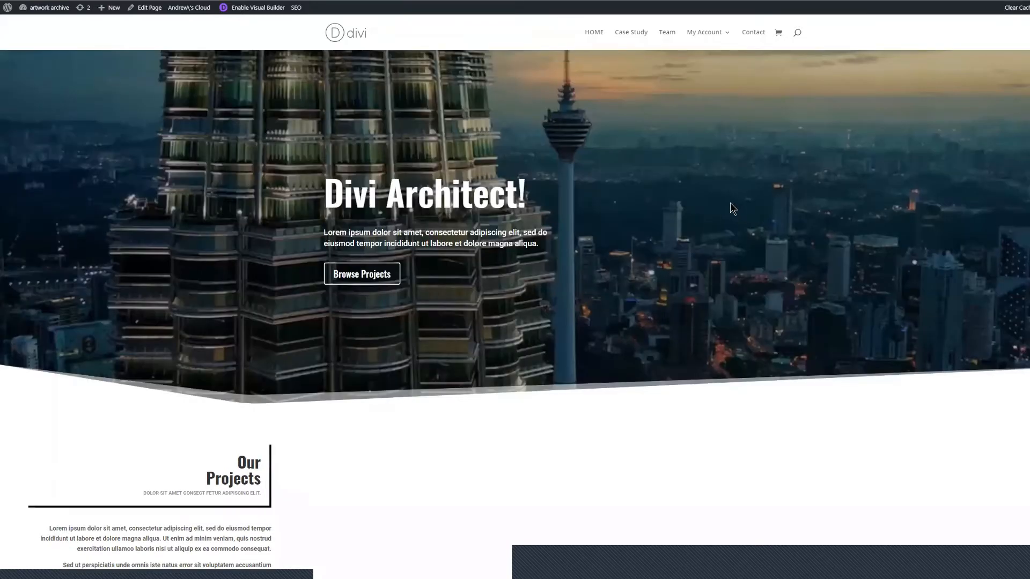
Examine the published Architect page on the live site, from the hero through the team and clients sections to the contact form.
scroll(729, 201, "down", 3)
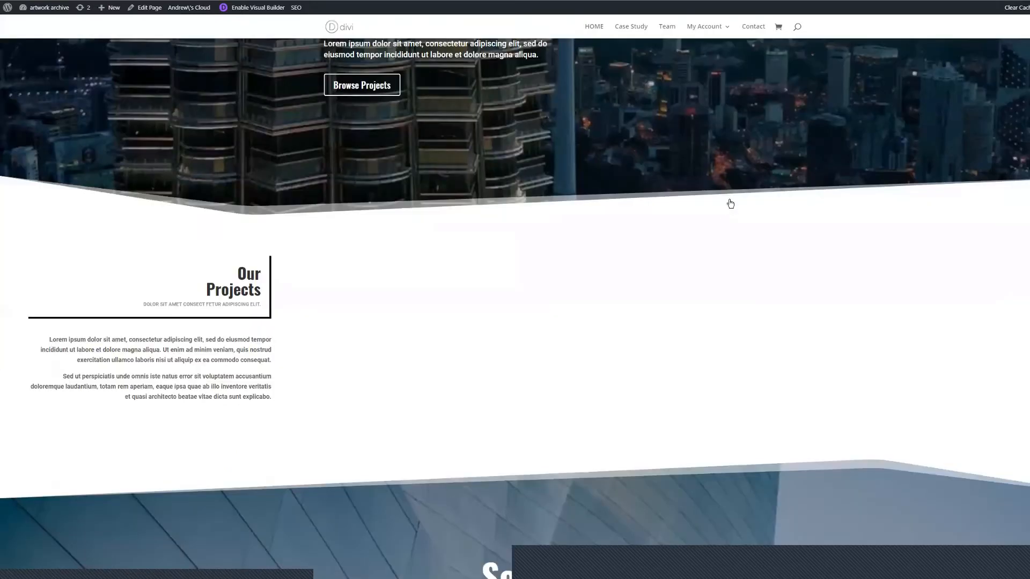
scroll(730, 200, "down", 5)
scroll(729, 215, "down", 5)
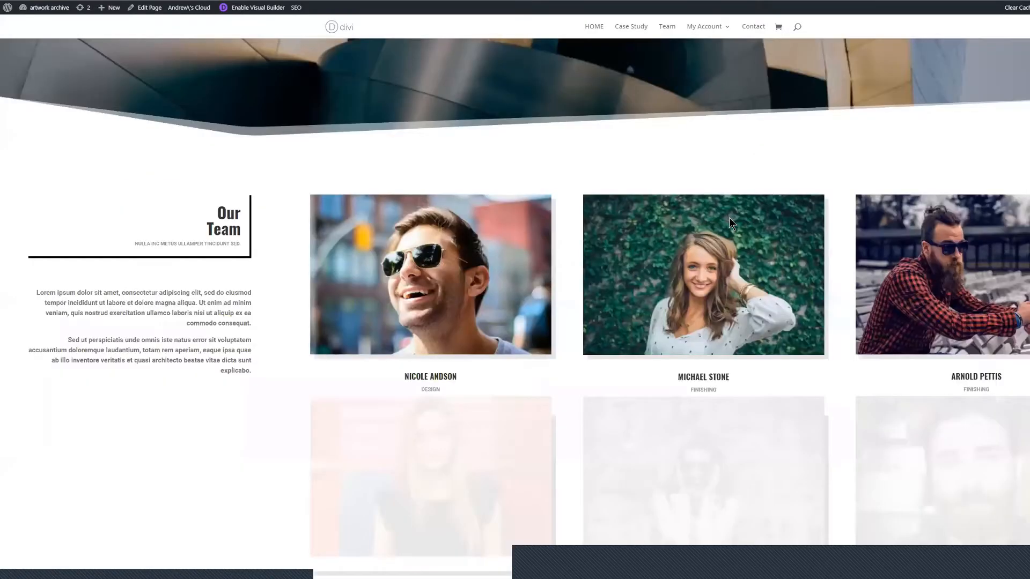
scroll(729, 222, "down", 10)
scroll(346, 97, "up", 2)
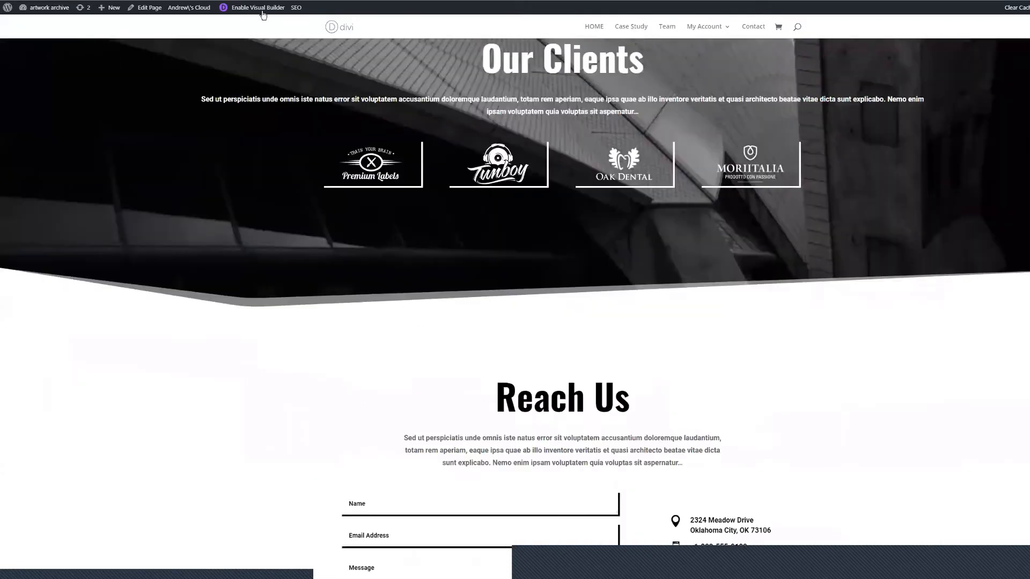
scroll(262, 15, "up", 3)
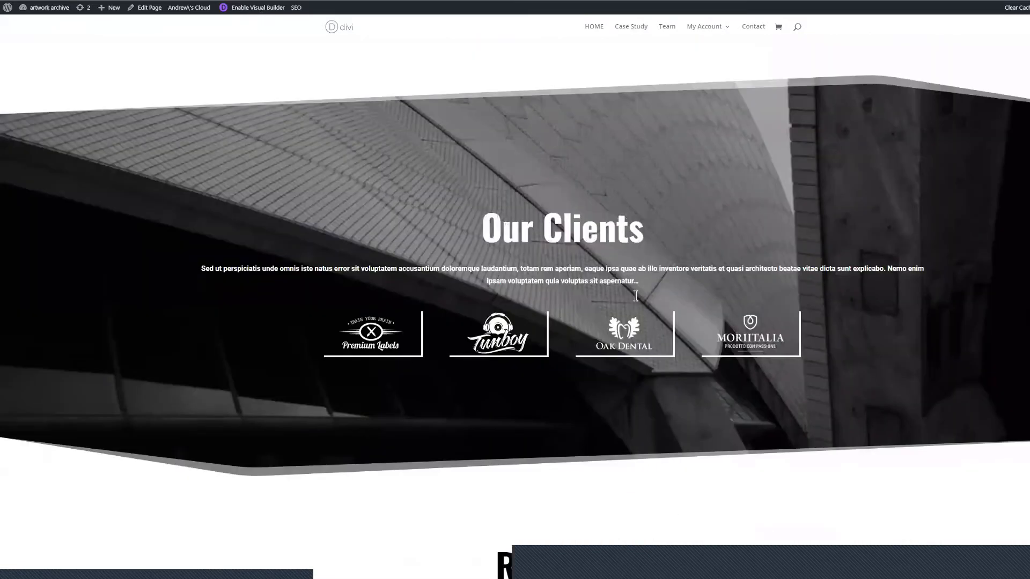
scroll(642, 290, "up", 1)
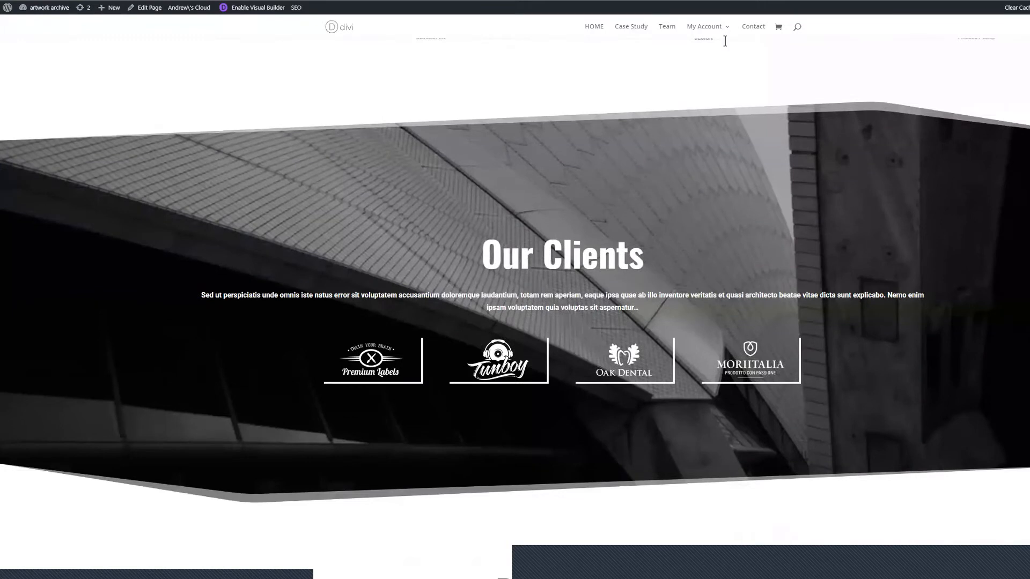
scroll(158, 13, "up", 2)
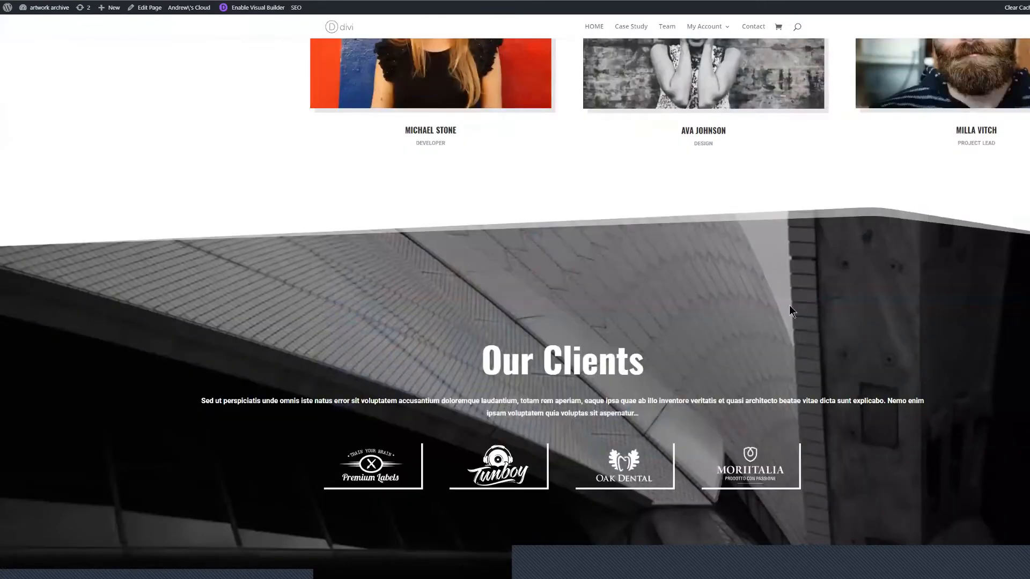
scroll(790, 305, "up", 10)
scroll(789, 306, "up", 1)
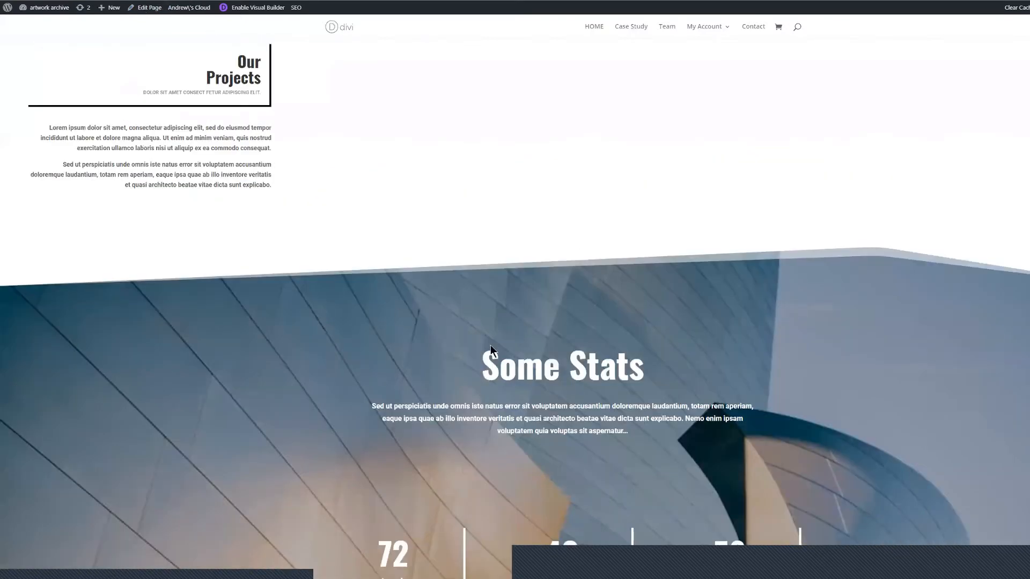
scroll(804, 396, "up", 7)
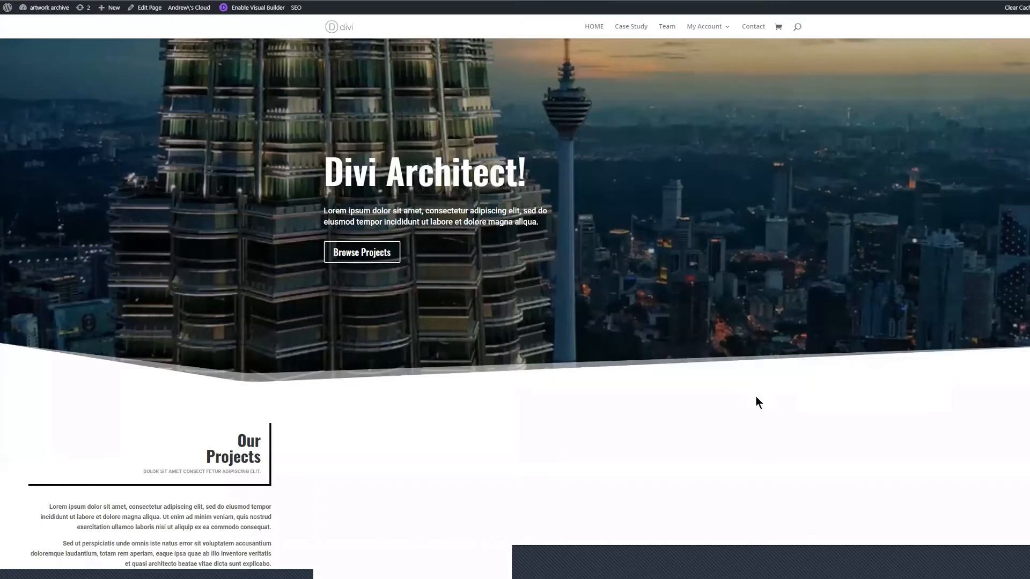
scroll(755, 401, "up", 1)
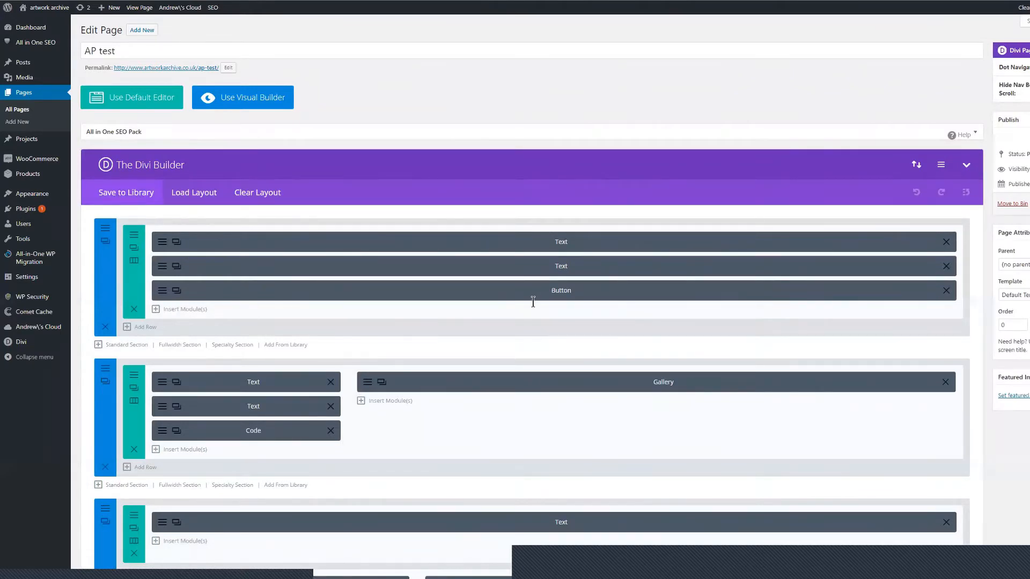
Save the current page layout to the white-labelled cloud under the name "Architect".
type("Archit")
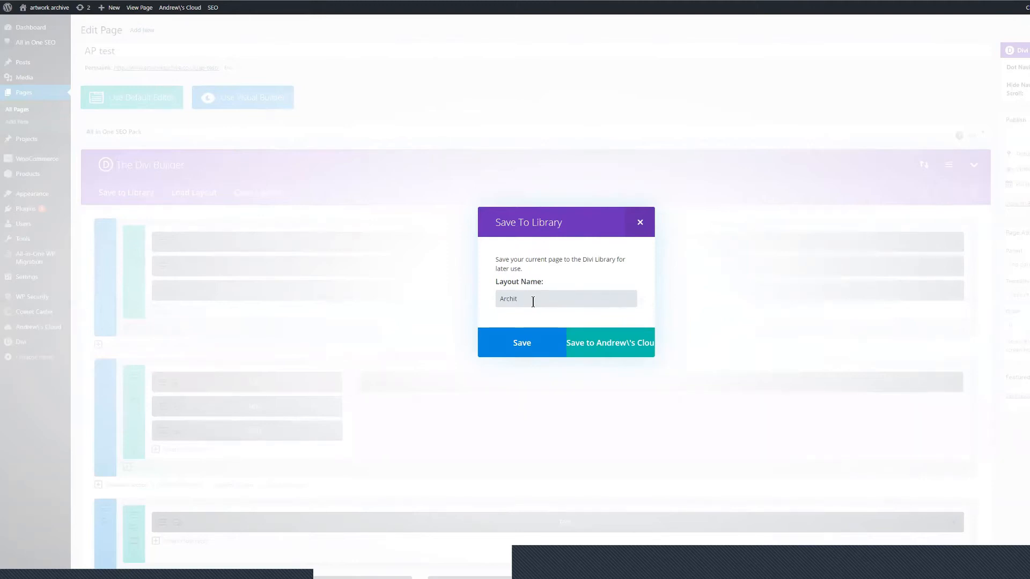
type("ec")
left_click(600, 348)
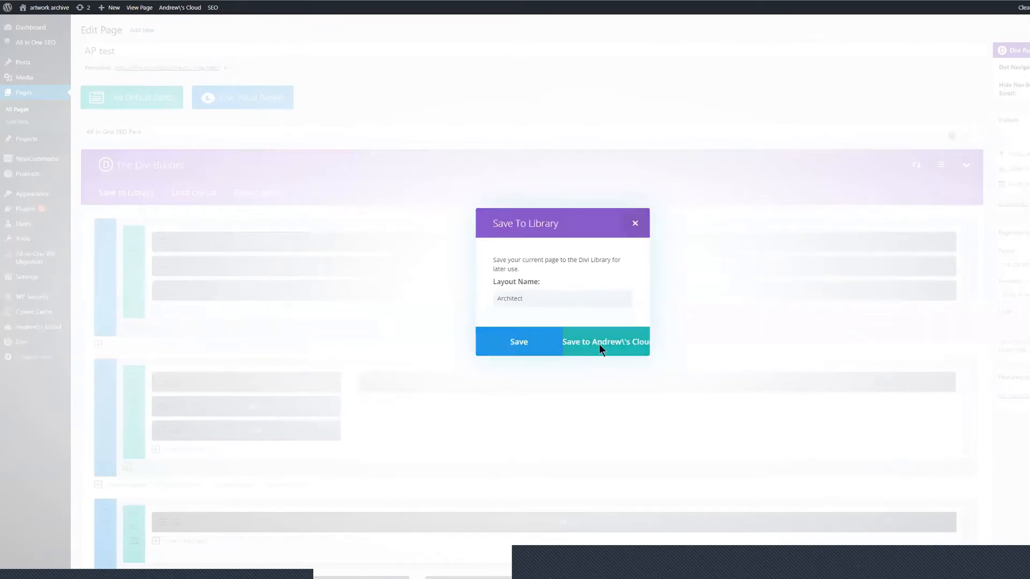
left_click(600, 344)
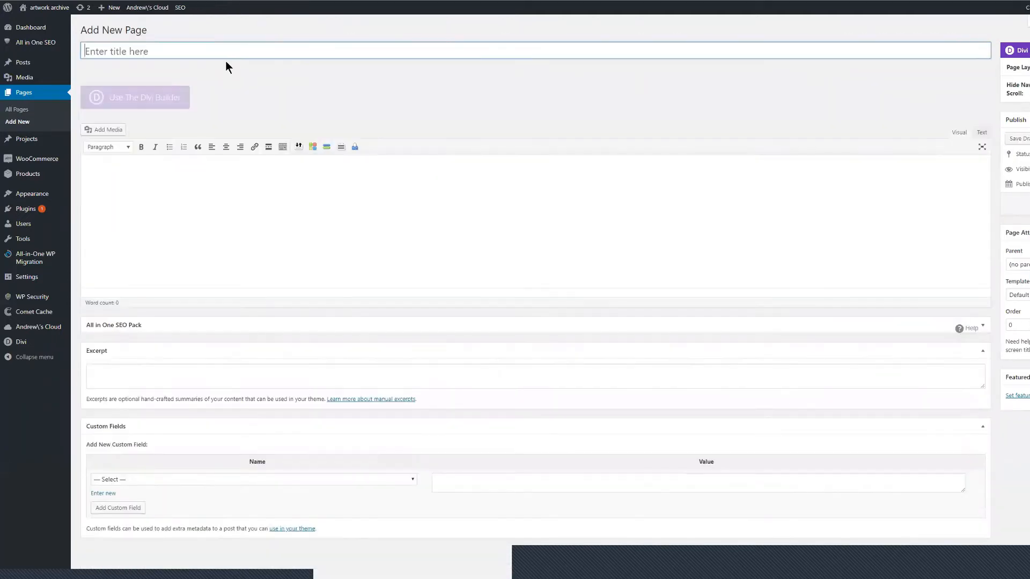
Enable the Divi Builder on a new page and open the personal saved layouts in the white-labelled cloud.
left_click(170, 99)
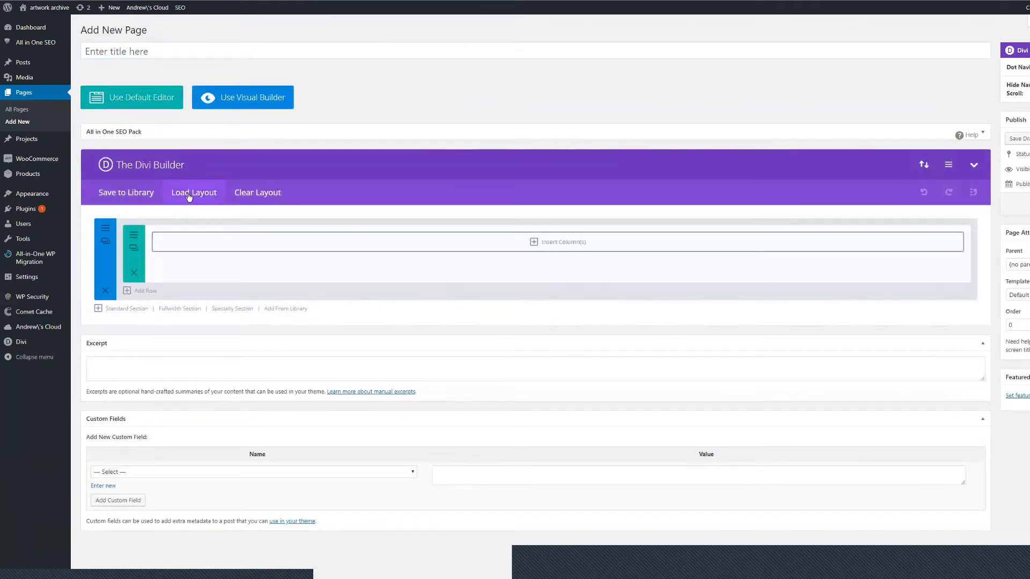
left_click(190, 194)
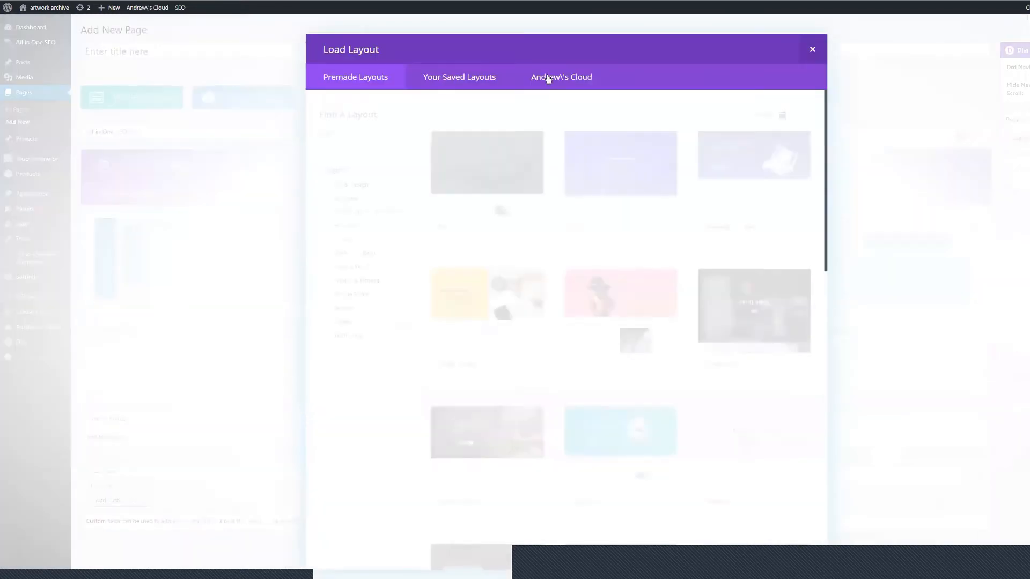
left_click(548, 79)
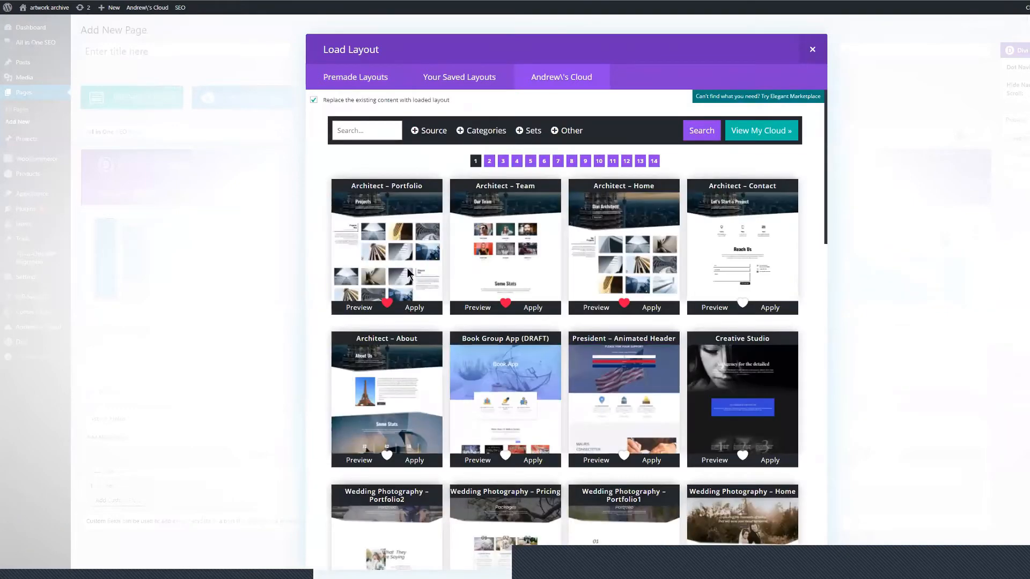
left_click(759, 137)
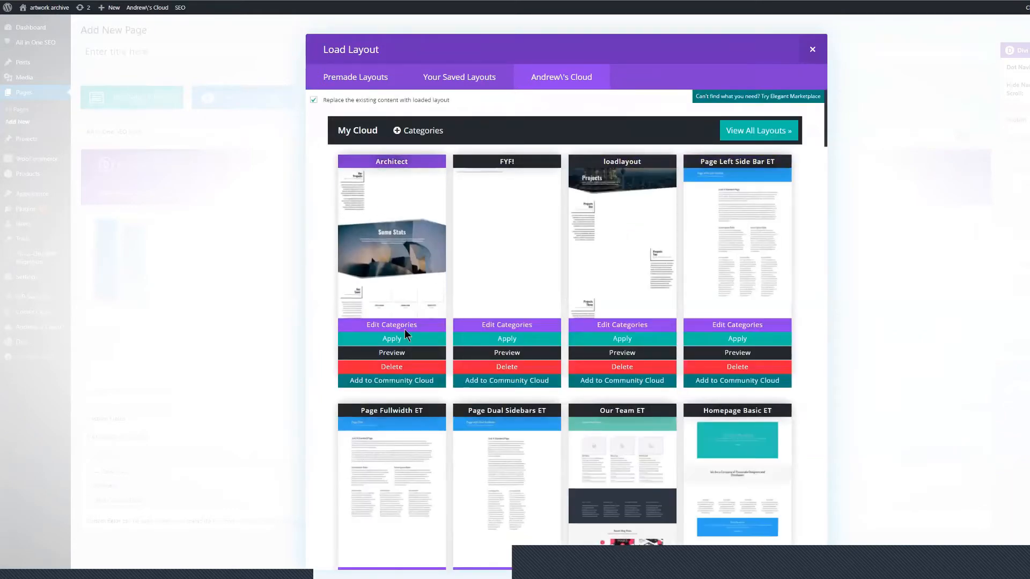
Delete the blank layout beside Architect from My Cloud and confirm the deletion.
scroll(408, 268, "down", 2)
scroll(409, 258, "up", 2)
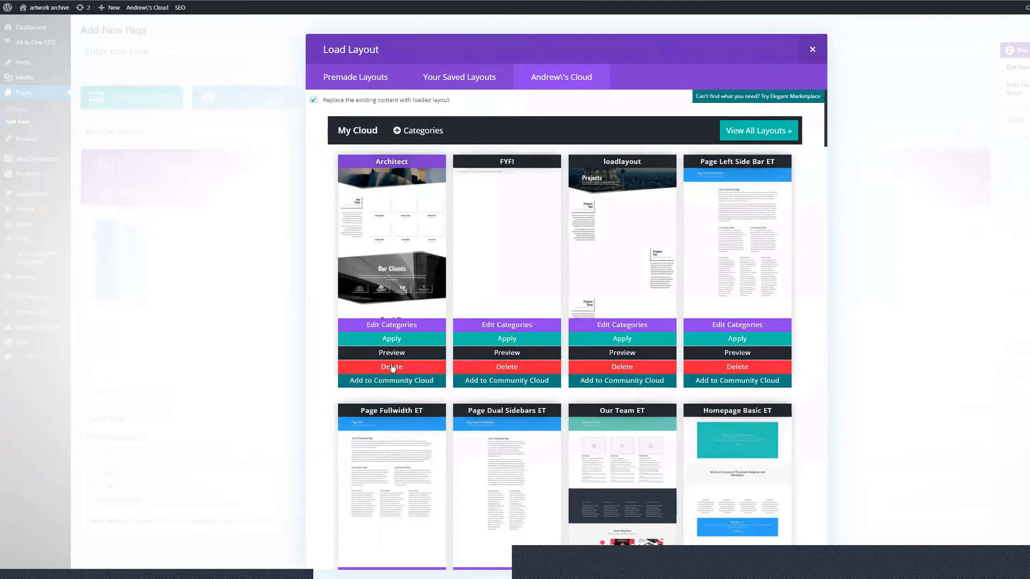
left_click(497, 368)
left_click(590, 47)
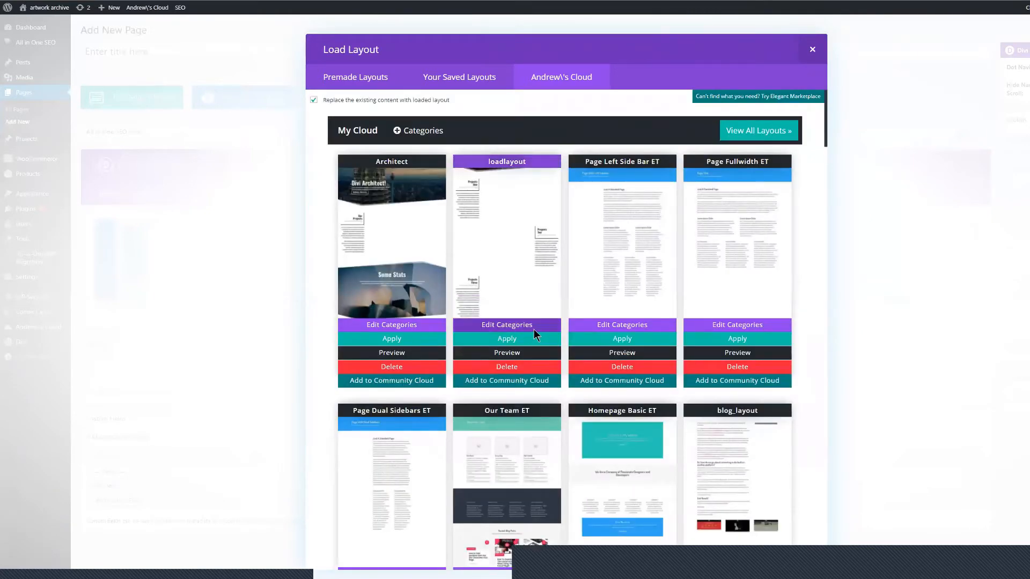
Browse the layouts in My Cloud and apply the saved Architect layout to the new page.
scroll(534, 332, "down", 3)
scroll(536, 340, "down", 2)
scroll(530, 368, "up", 5)
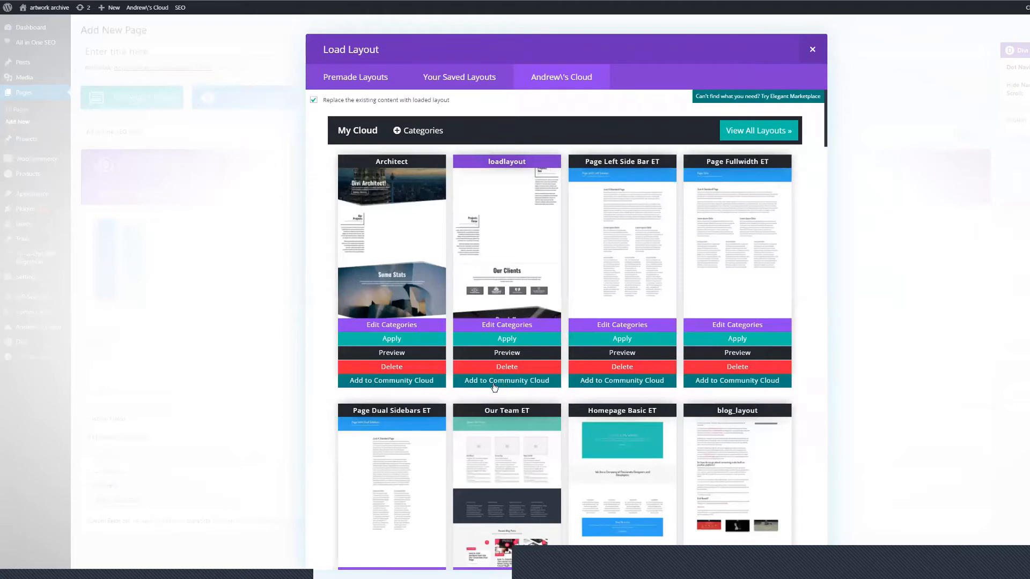
left_click(402, 339)
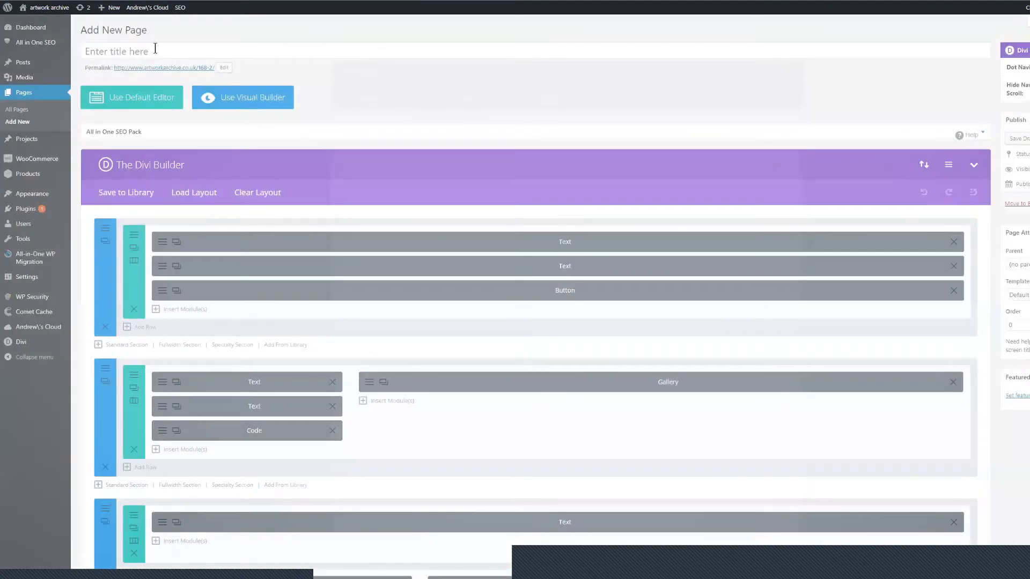
Title the page "2nd architect" and publish it.
left_click(155, 51)
type("2nd architect")
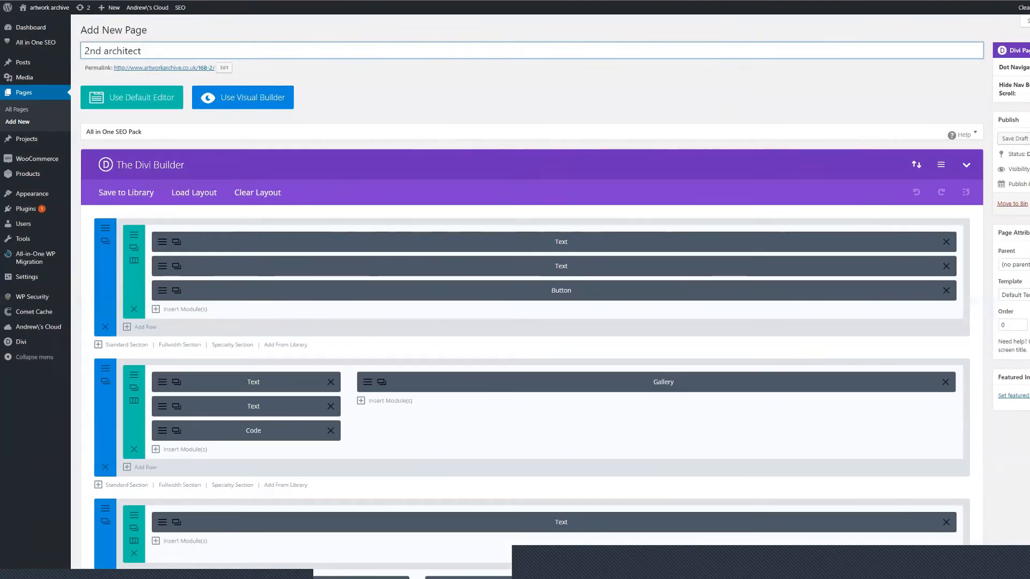
left_click(1029, 204)
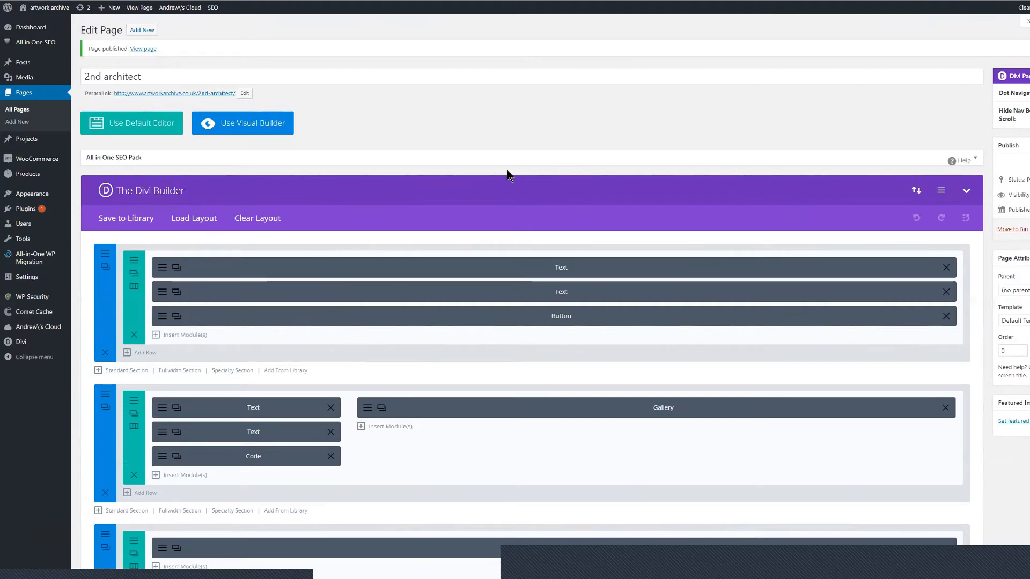
mouse_move(37, 330)
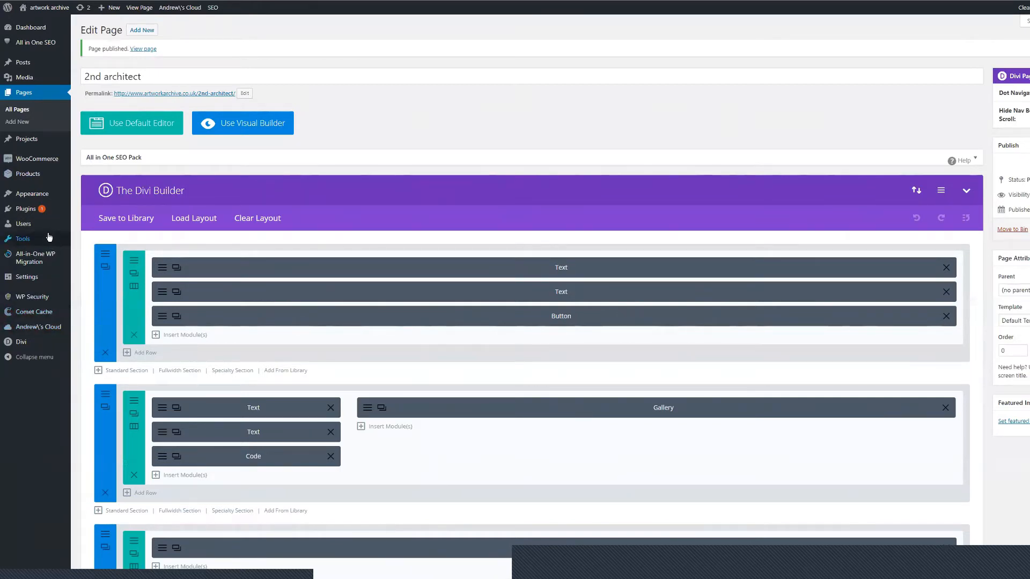
mouse_move(47, 225)
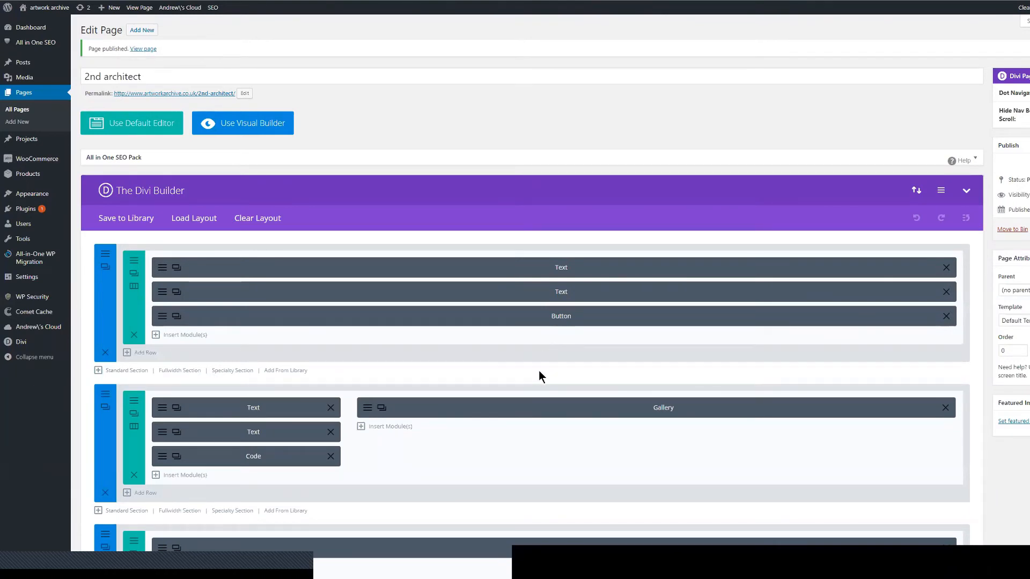
scroll(541, 378, "down", 1)
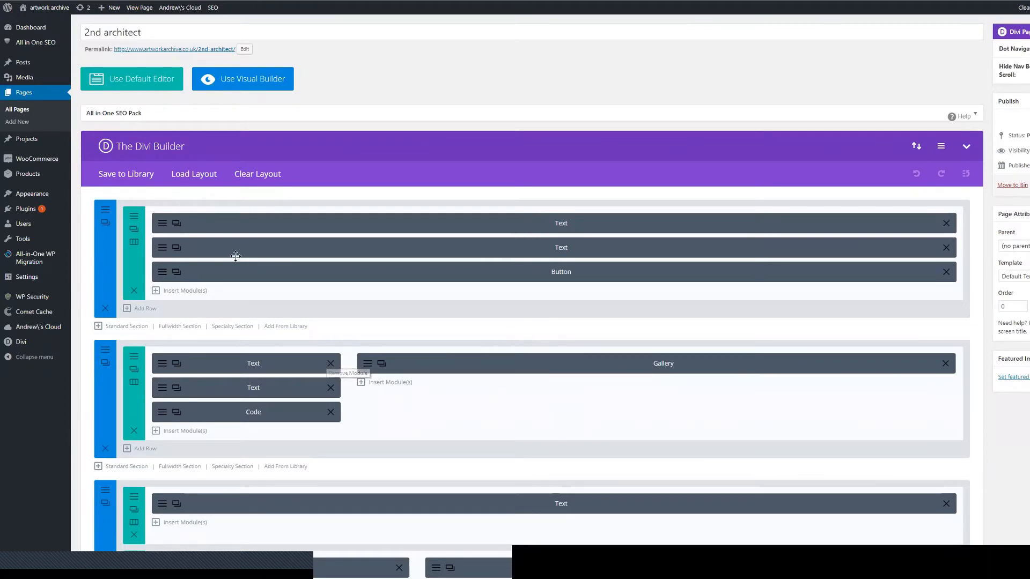
left_click(193, 174)
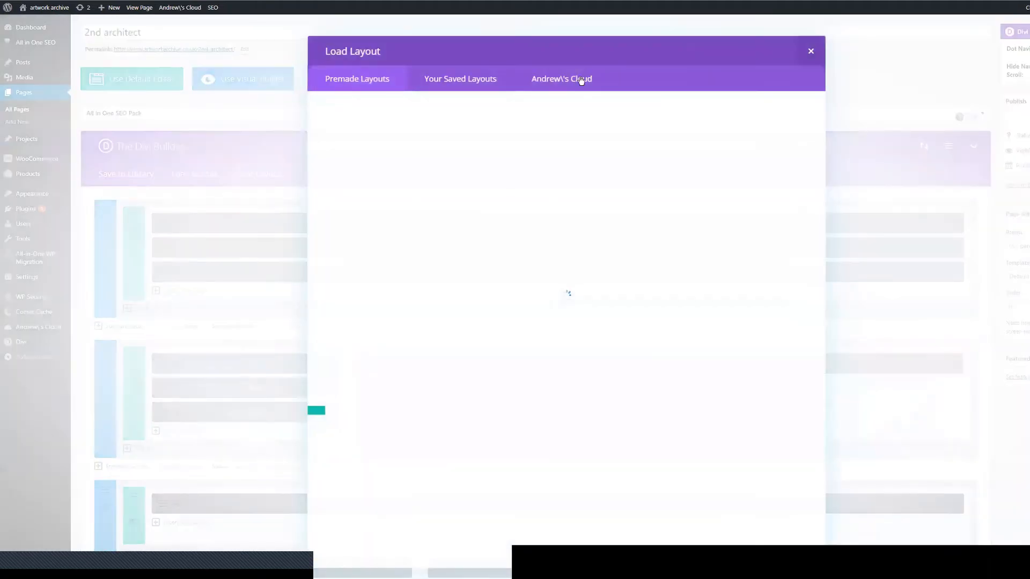
left_click(581, 80)
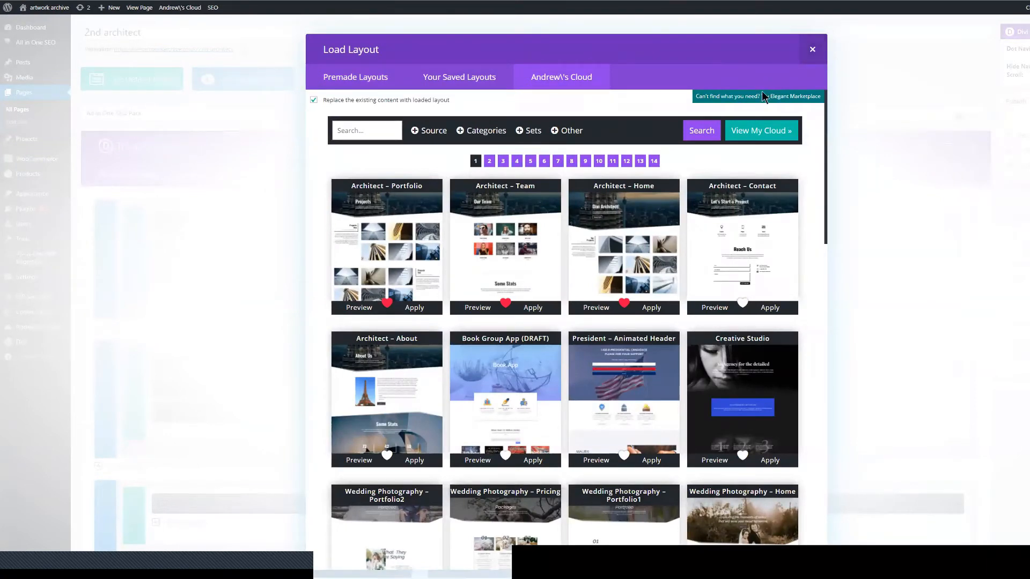
left_click(754, 131)
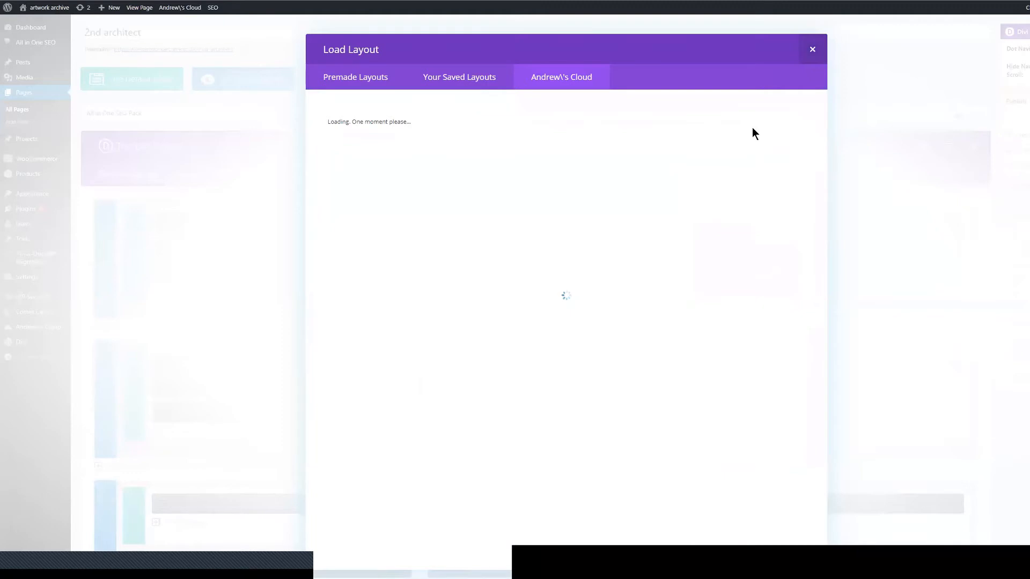
left_click(812, 50)
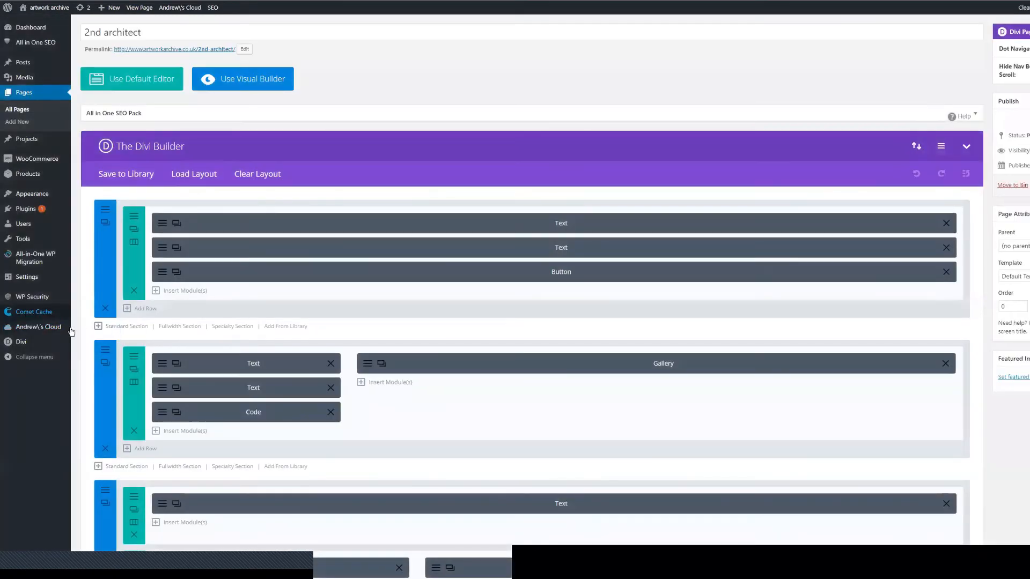
Open the white-labelled cloud plugin's settings, remove the stray backslash from the plugin name, and save the white labelling settings.
mouse_move(48, 327)
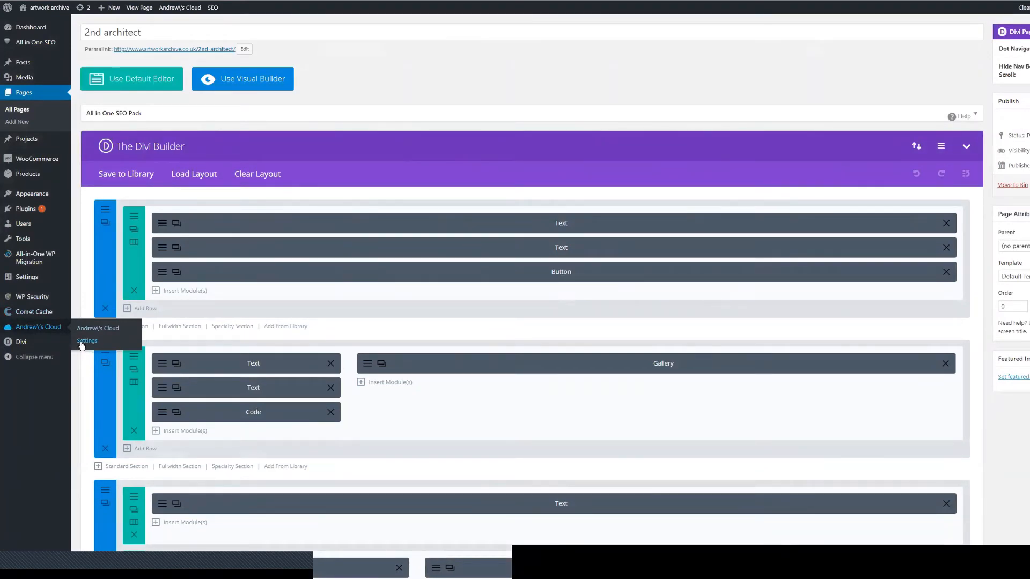
left_click(82, 342)
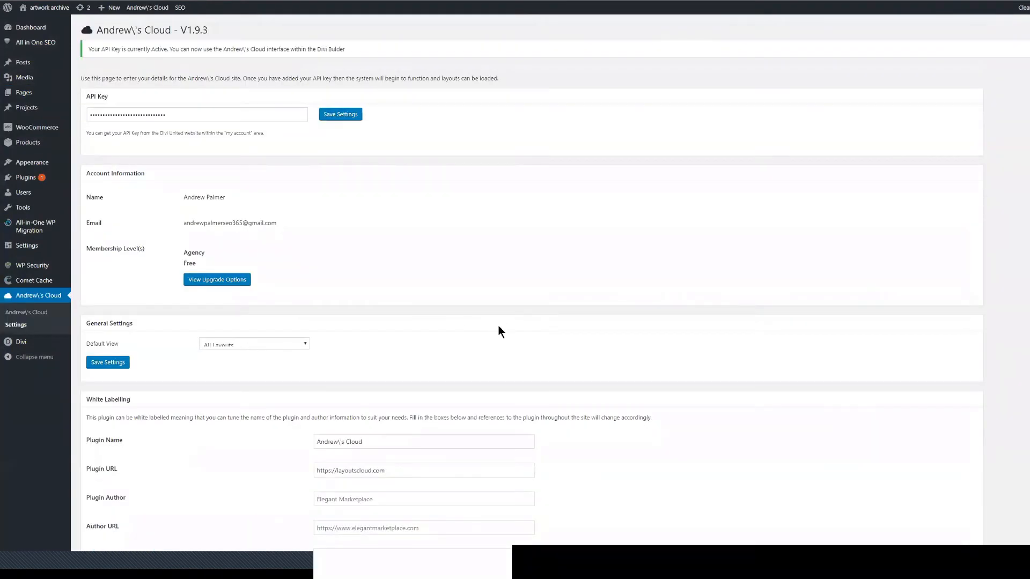
scroll(398, 313, "down", 5)
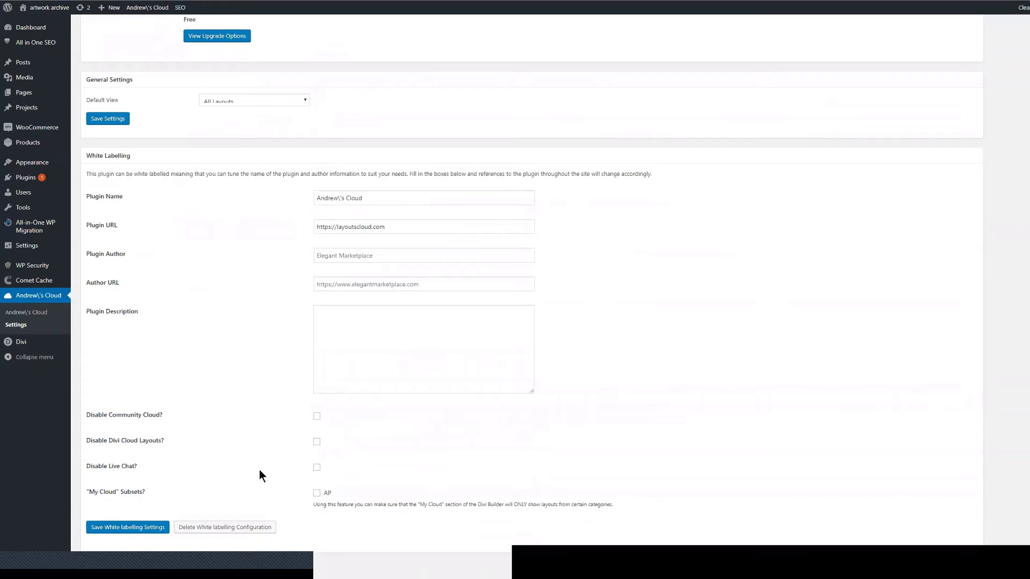
left_click(340, 198)
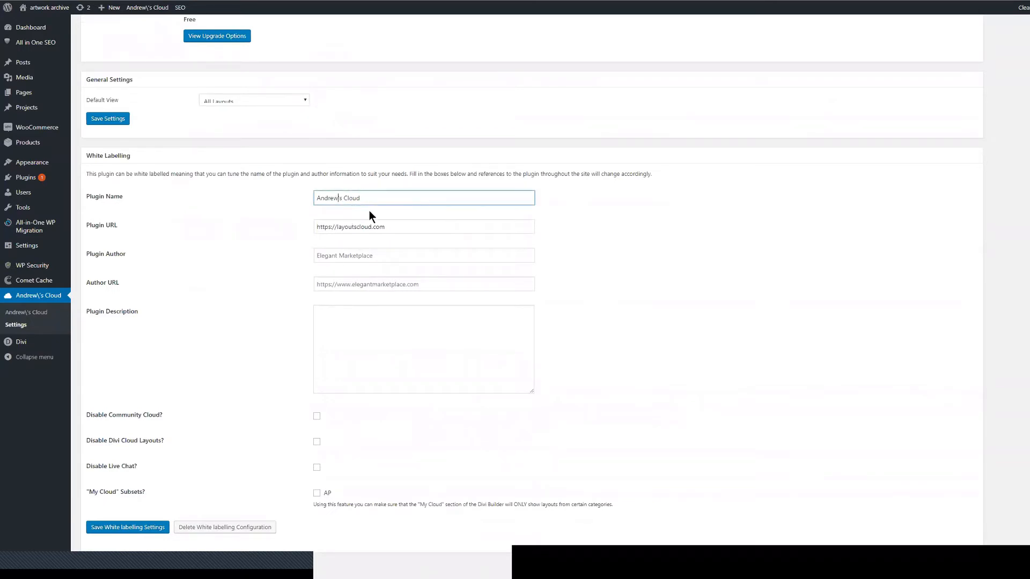
left_click(128, 527)
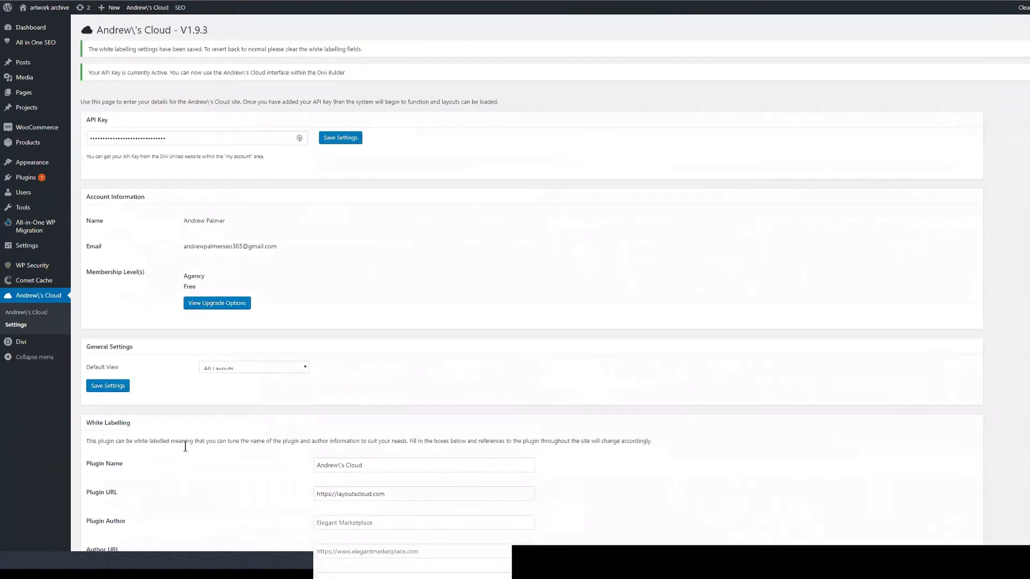
Try the Disable Community Cloud and Disable Divi Cloud Layouts options, clear both, enable Disable Live Chat, and save the white labelling settings.
scroll(237, 402, "down", 5)
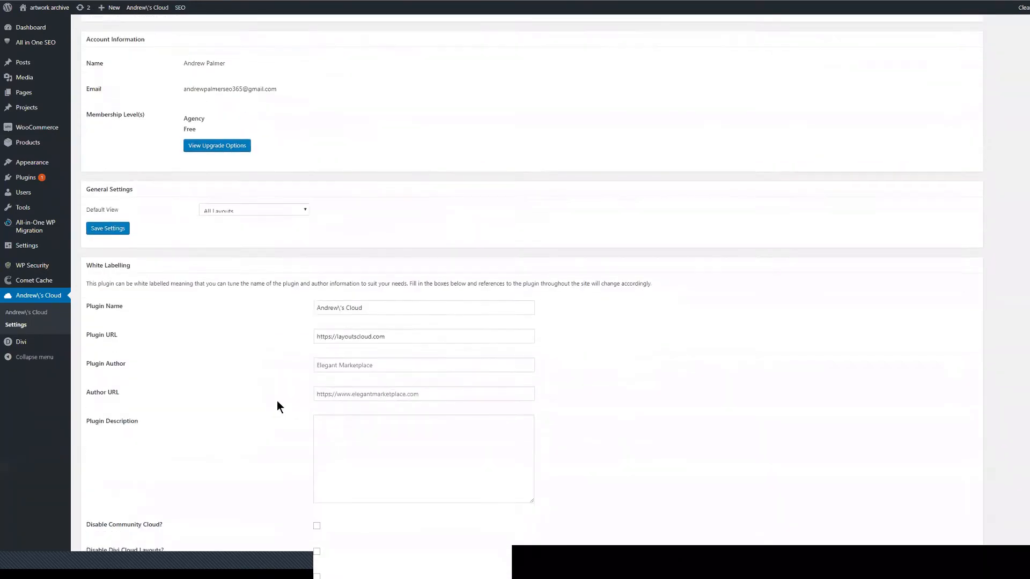
scroll(259, 355, "down", 1)
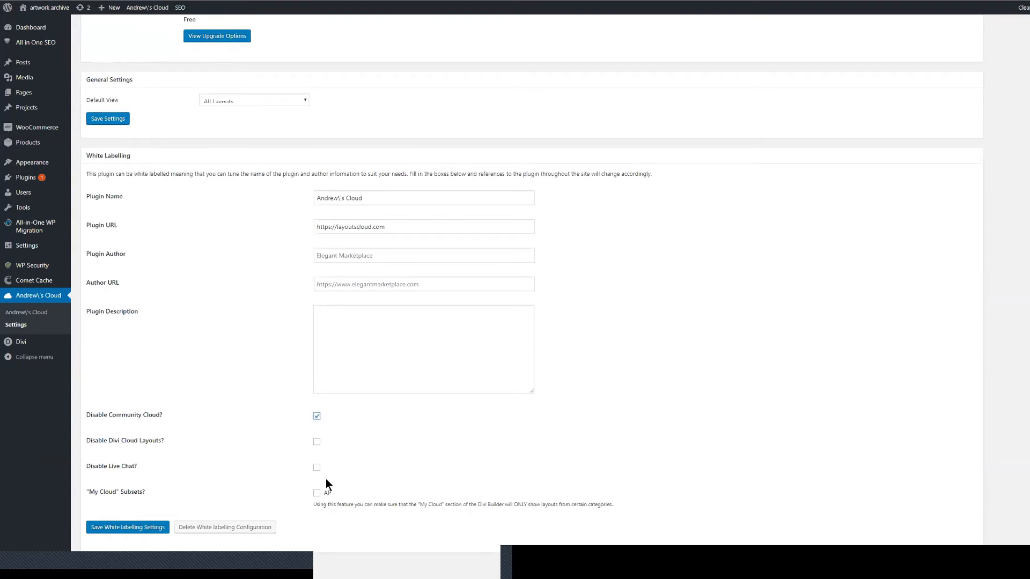
left_click(316, 443)
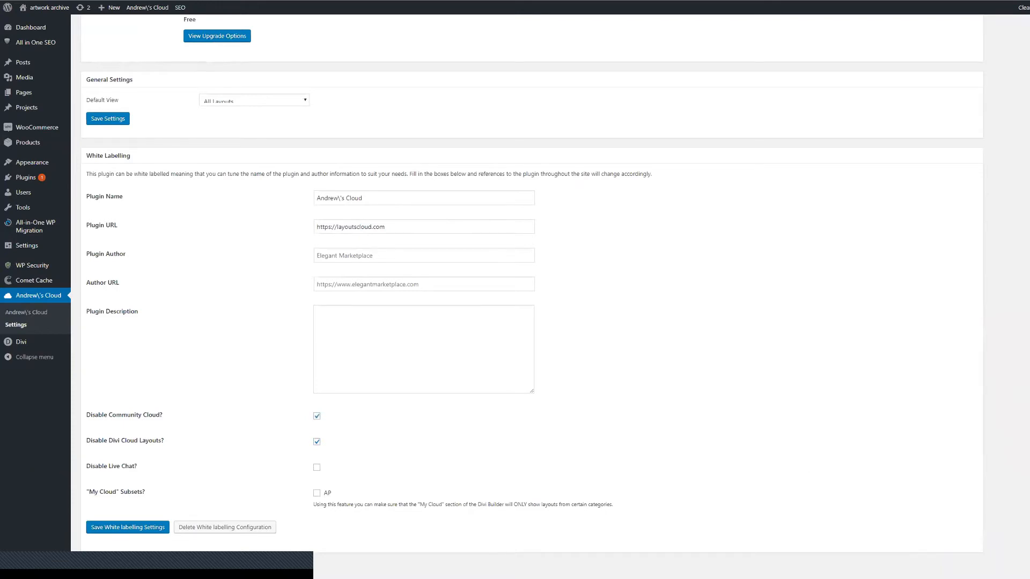
left_click(317, 417)
left_click(317, 468)
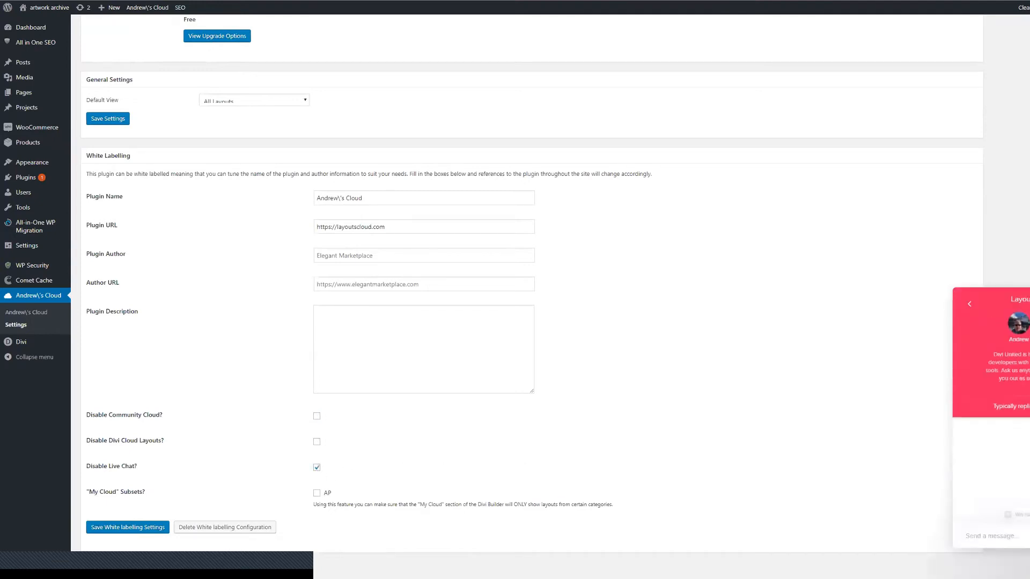
left_click(128, 527)
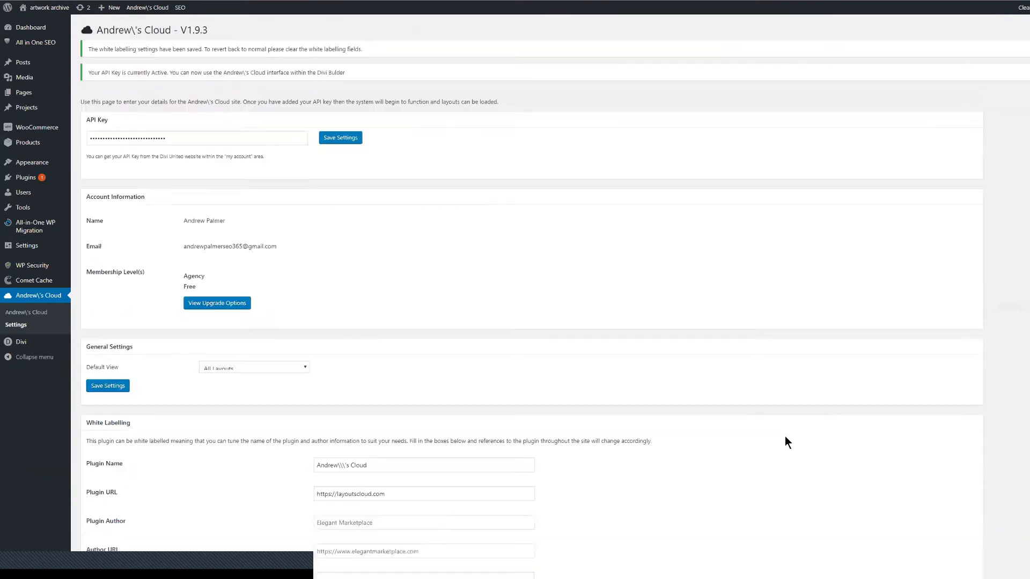
Enable the AP subset for My Cloud, turn off Disable Live Chat, and save the white labelling settings.
scroll(531, 295, "down", 2)
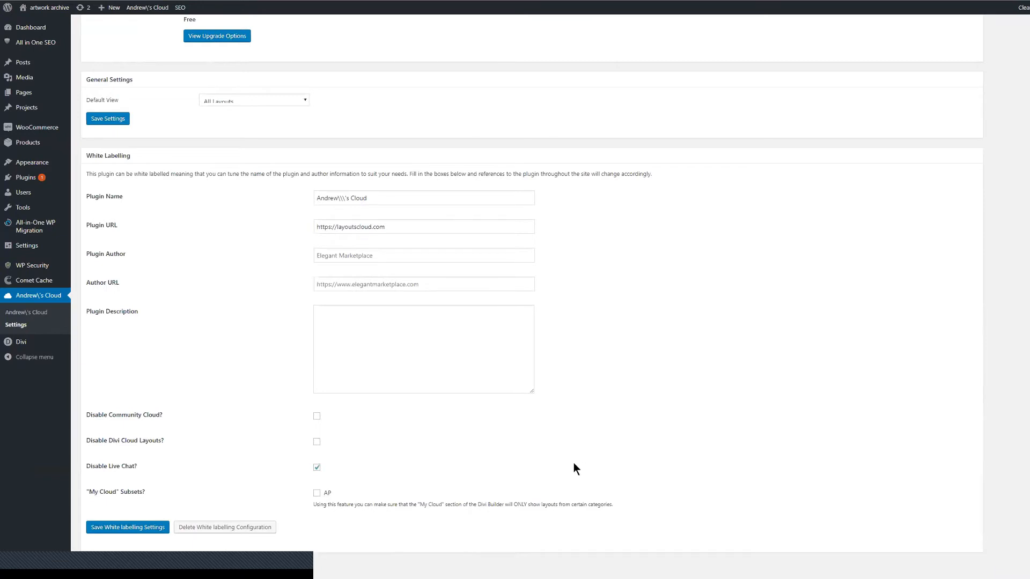
left_click(316, 493)
left_click(317, 468)
left_click(128, 528)
Turn Disable Live Chat back on and save the white labelling settings.
scroll(272, 491, "down", 6)
left_click(316, 467)
left_click(127, 528)
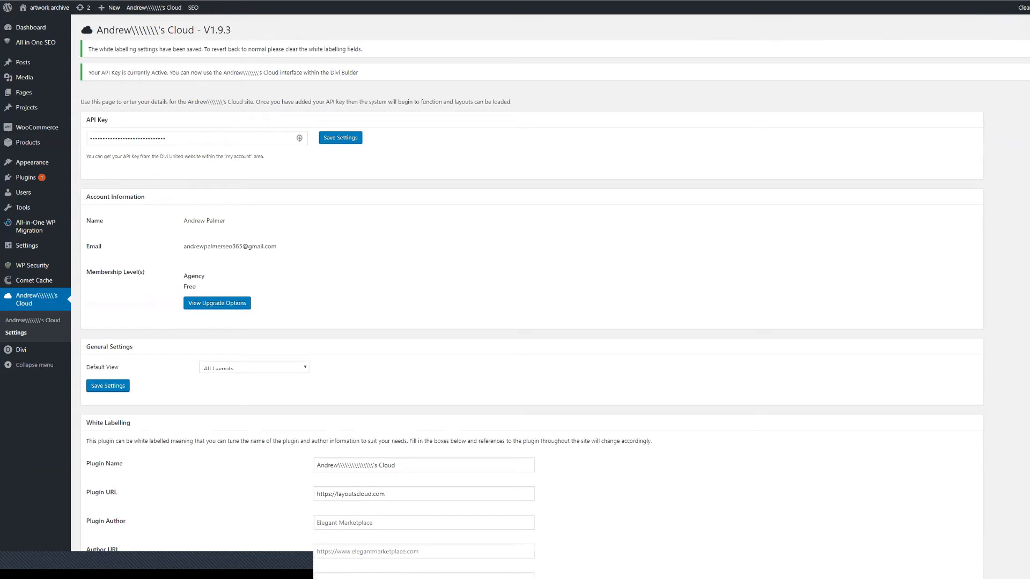
Clear the live chat and AP subset options, delete the white labelling configuration, and open the plugin's layouts page.
scroll(662, 419, "down", 5)
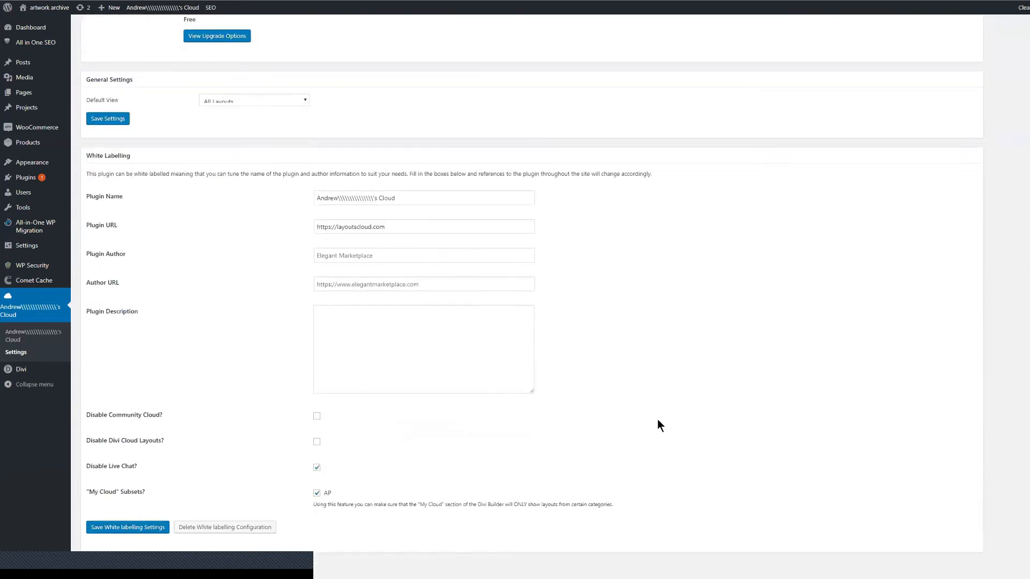
left_click(316, 467)
left_click(317, 493)
left_click(225, 527)
scroll(271, 467, "down", 1)
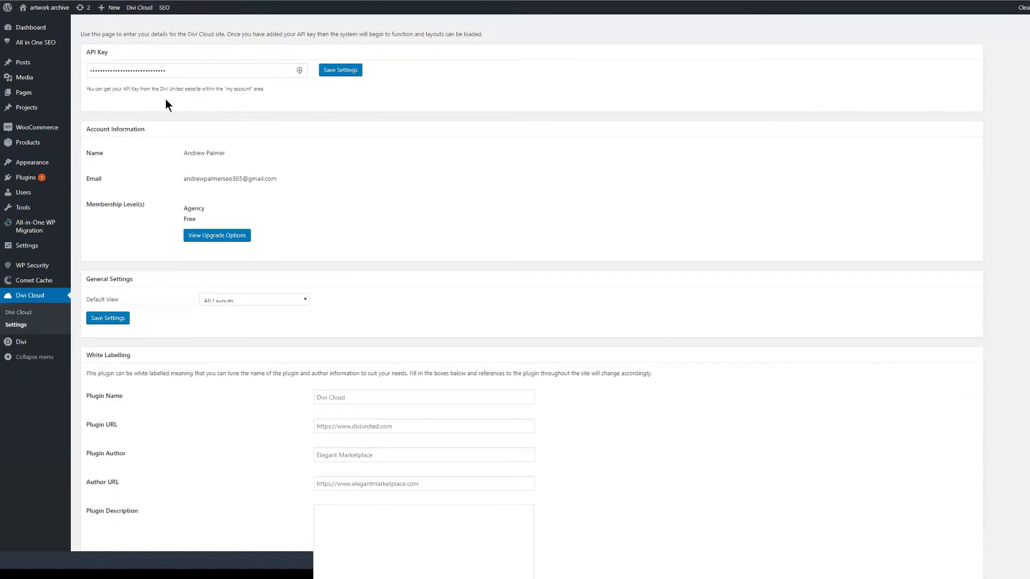
left_click(22, 295)
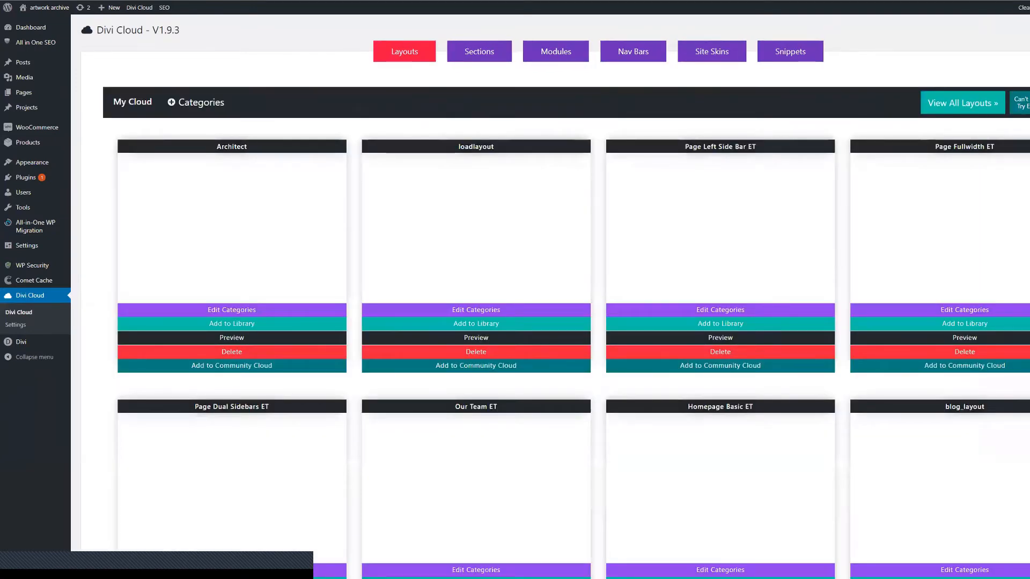
Look over the saved My Cloud layouts and create a new test category for them.
scroll(555, 298, "down", 2)
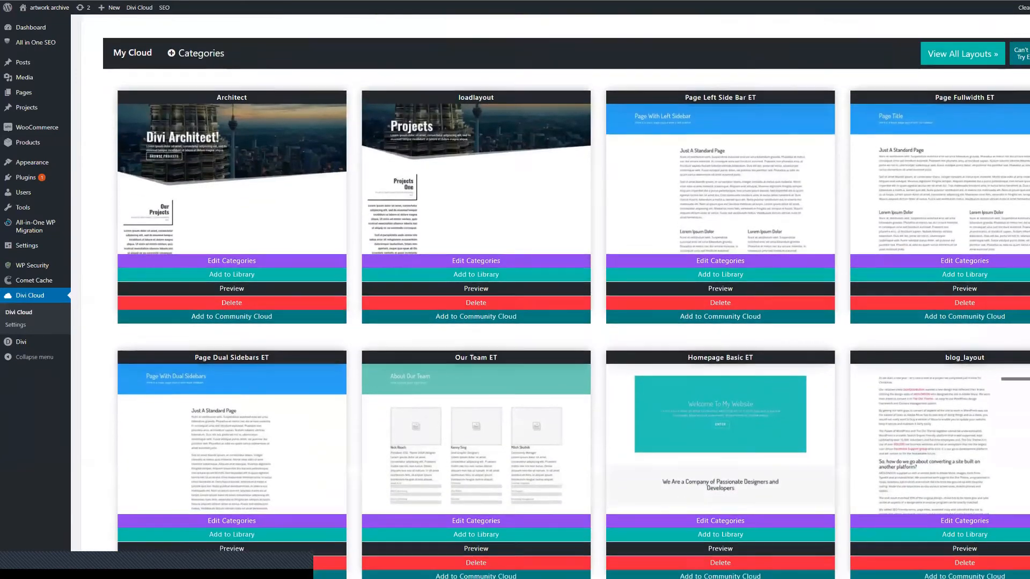
scroll(572, 296, "down", 14)
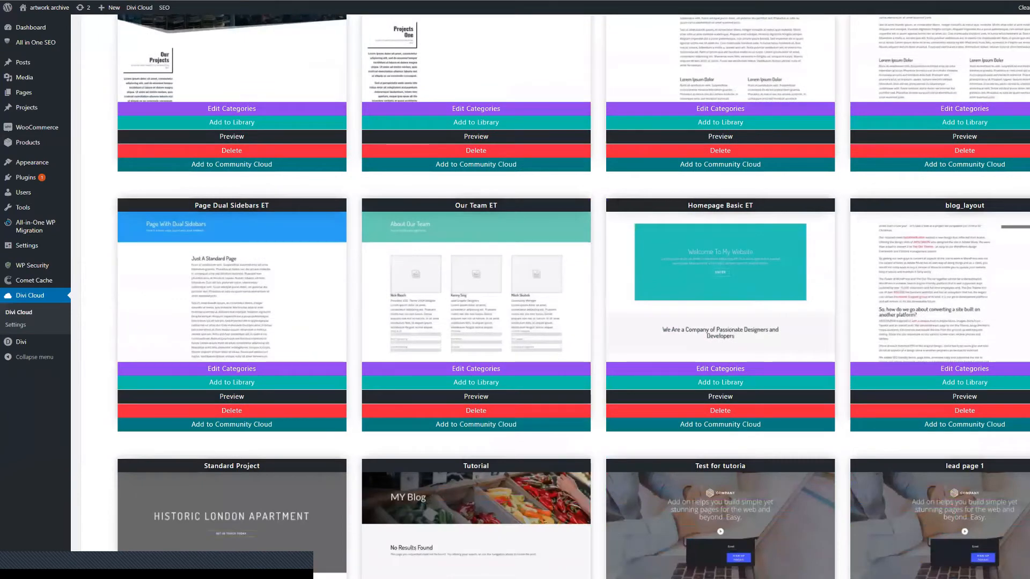
scroll(193, 108, "up", 16)
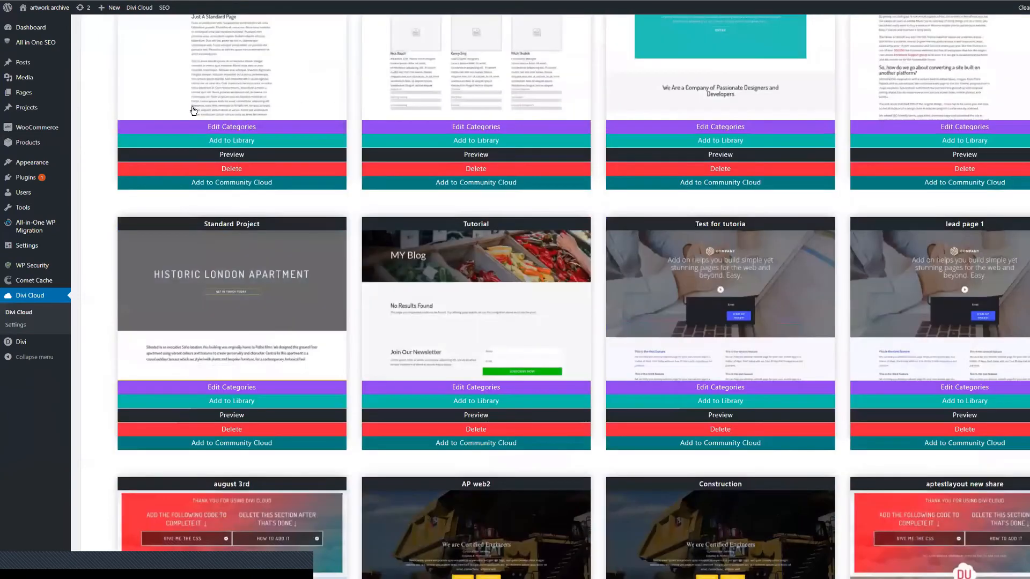
mouse_move(190, 109)
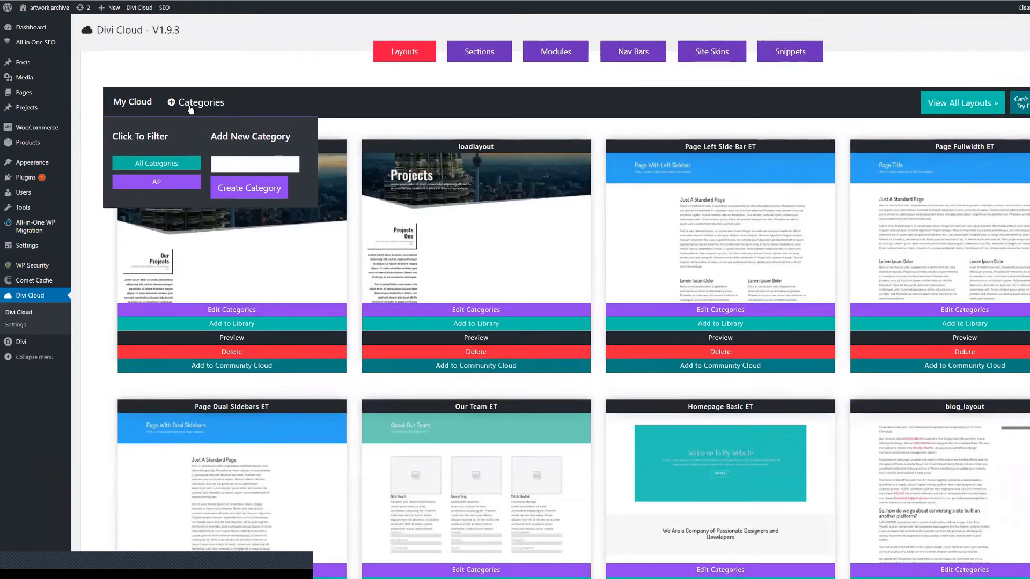
left_click(228, 163)
type("sean test")
left_click(257, 194)
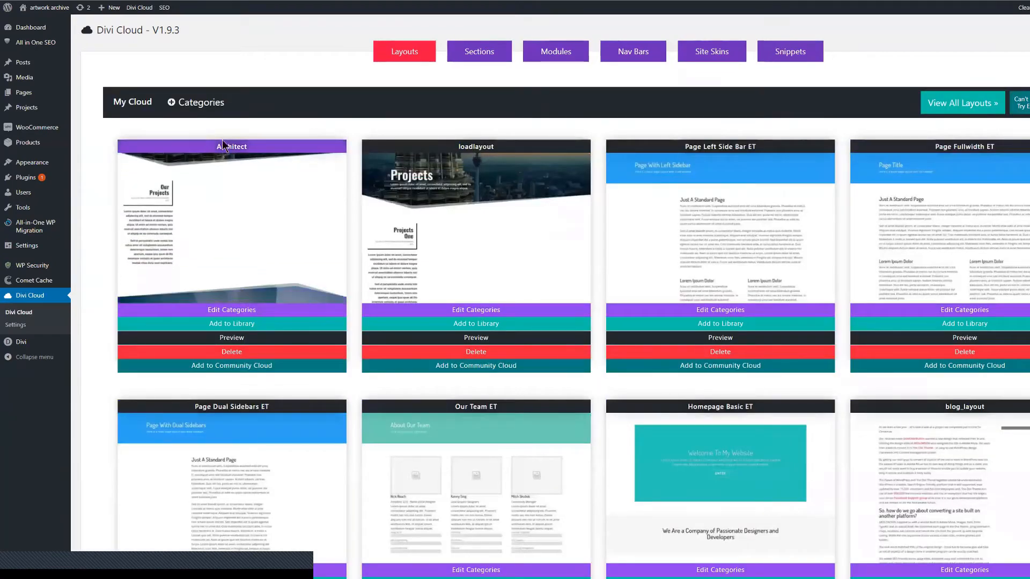
Filter the My Cloud layouts by the new test category, and restore the view of all categories.
left_click(211, 102)
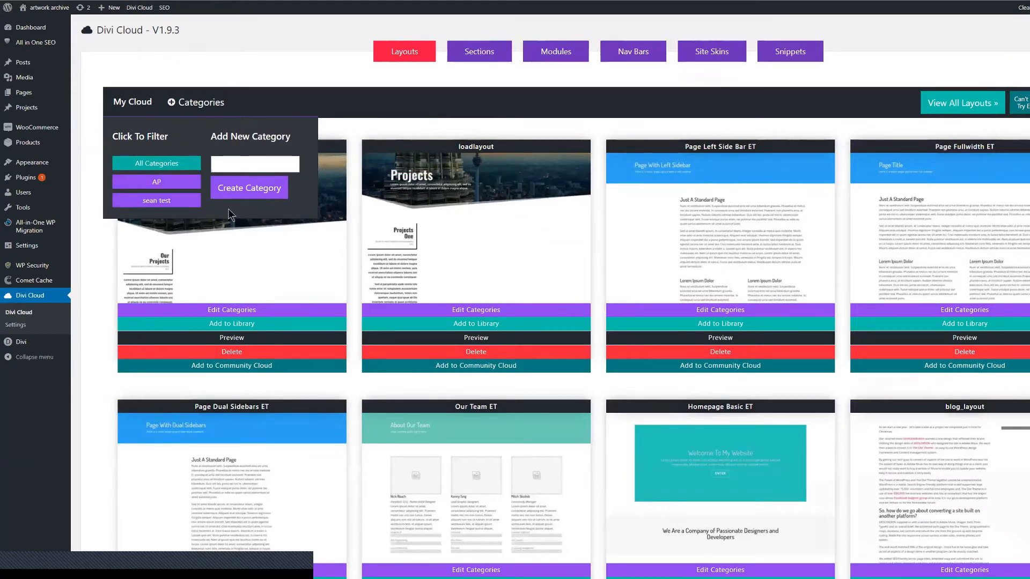
left_click(166, 203)
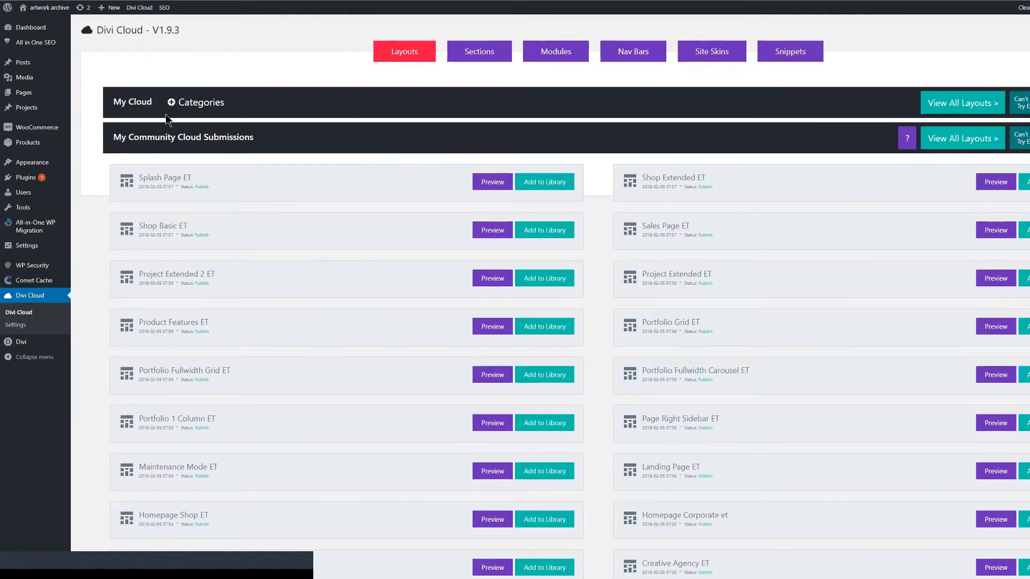
left_click(181, 102)
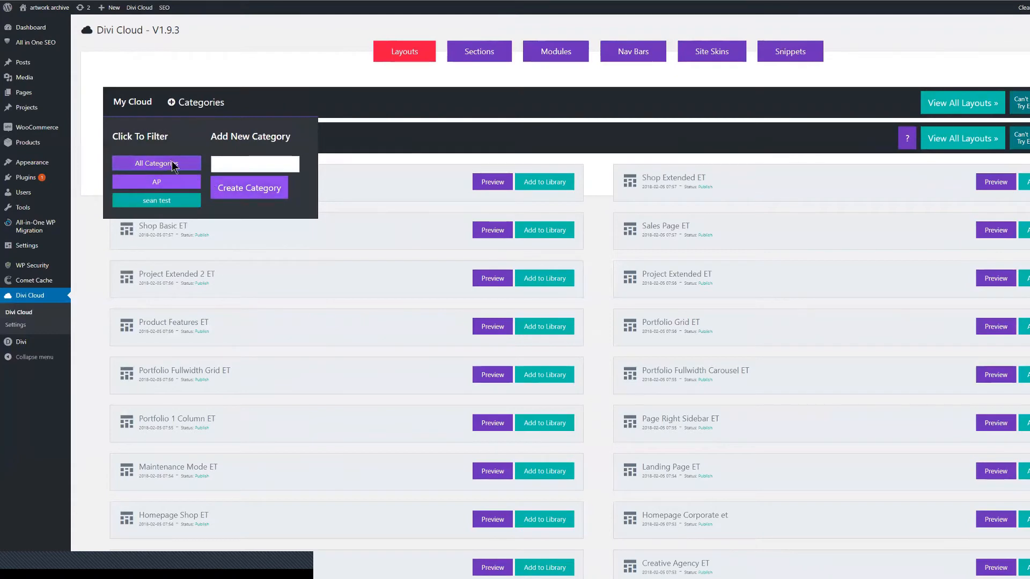
left_click(171, 165)
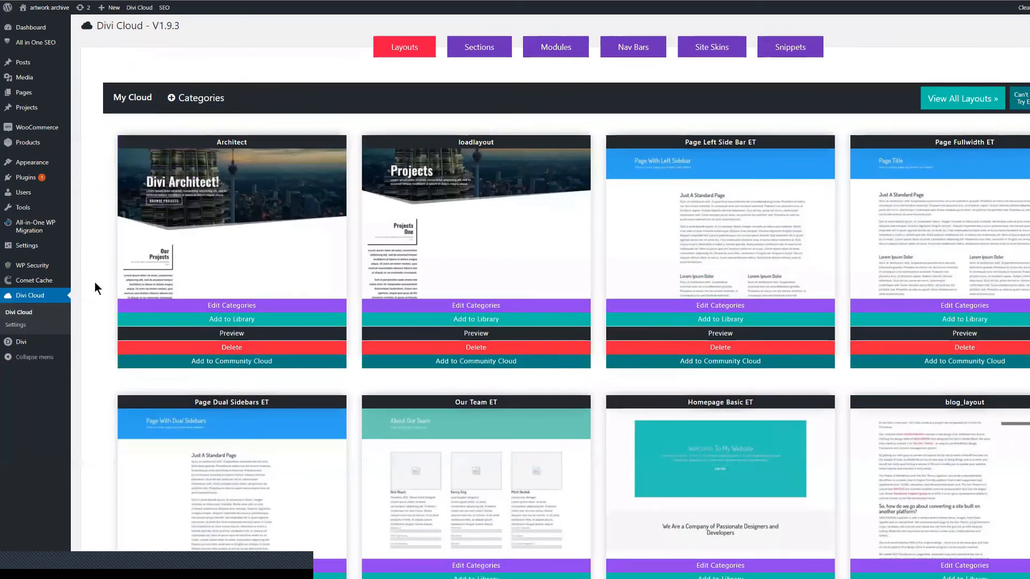
Assign the Architect layout to the new test category.
scroll(95, 284, "down", 1)
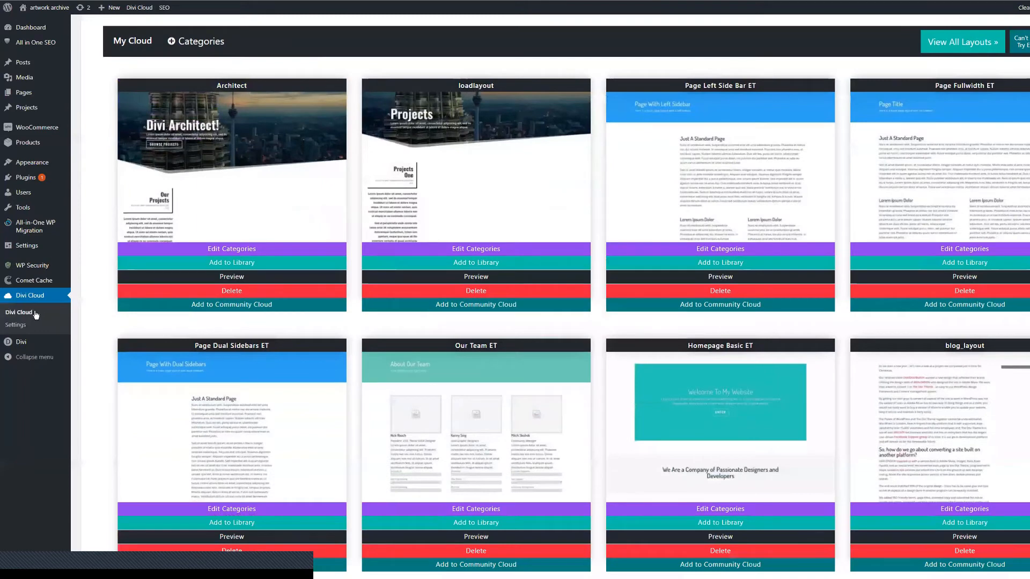
scroll(29, 315, "down", 1)
scroll(28, 315, "up", 2)
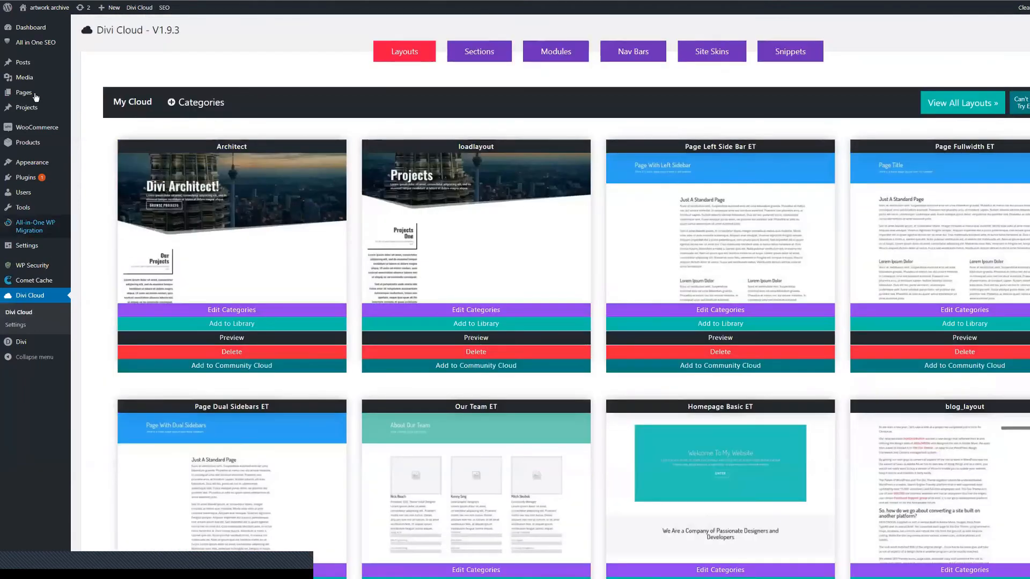
mouse_move(56, 98)
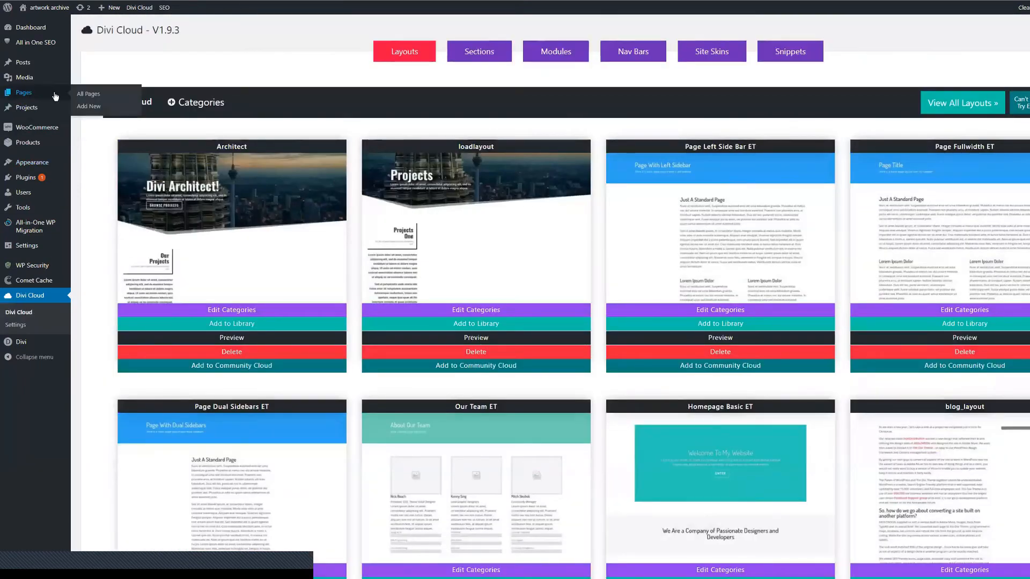
left_click(228, 310)
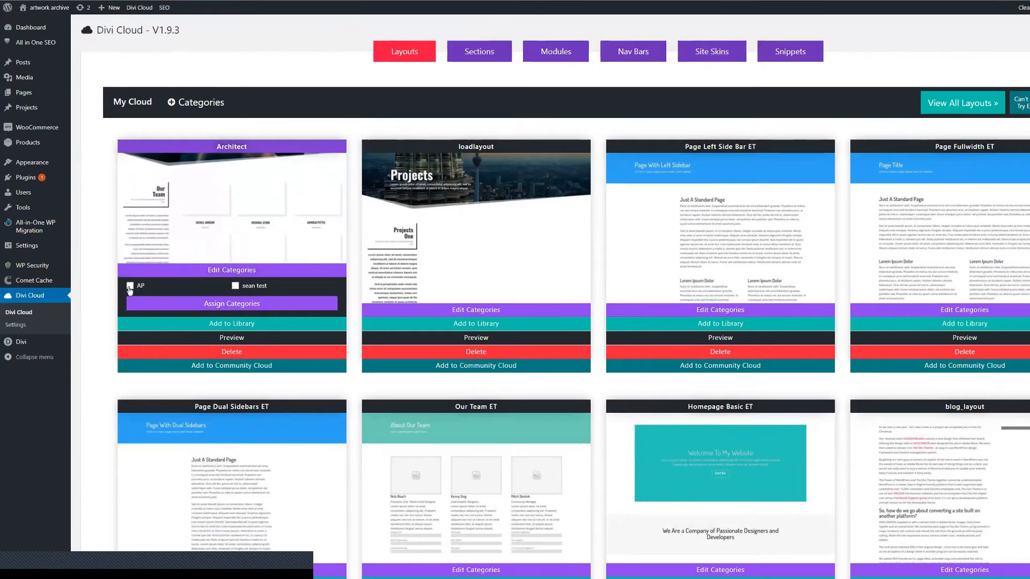
left_click(235, 286)
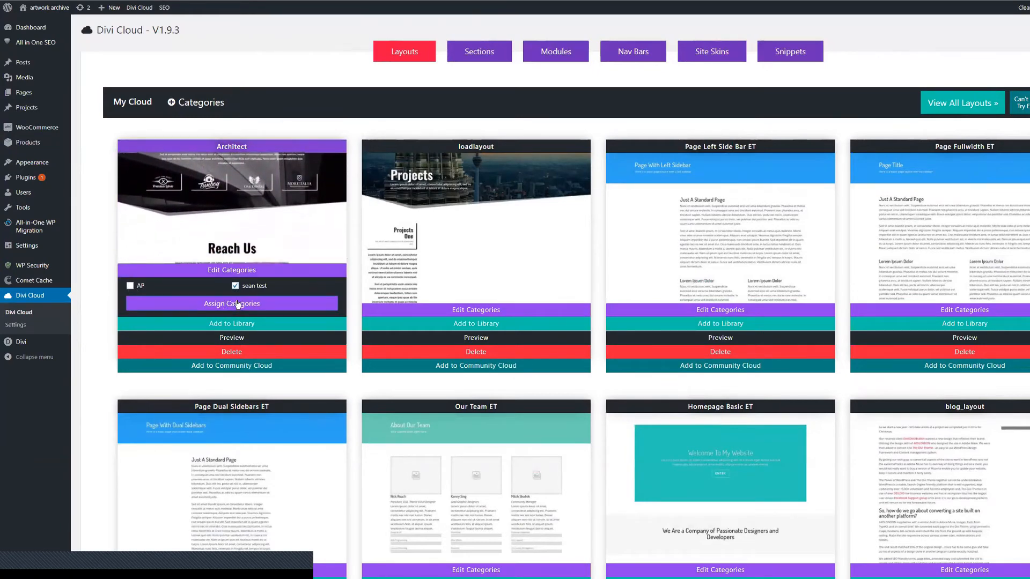
left_click(238, 304)
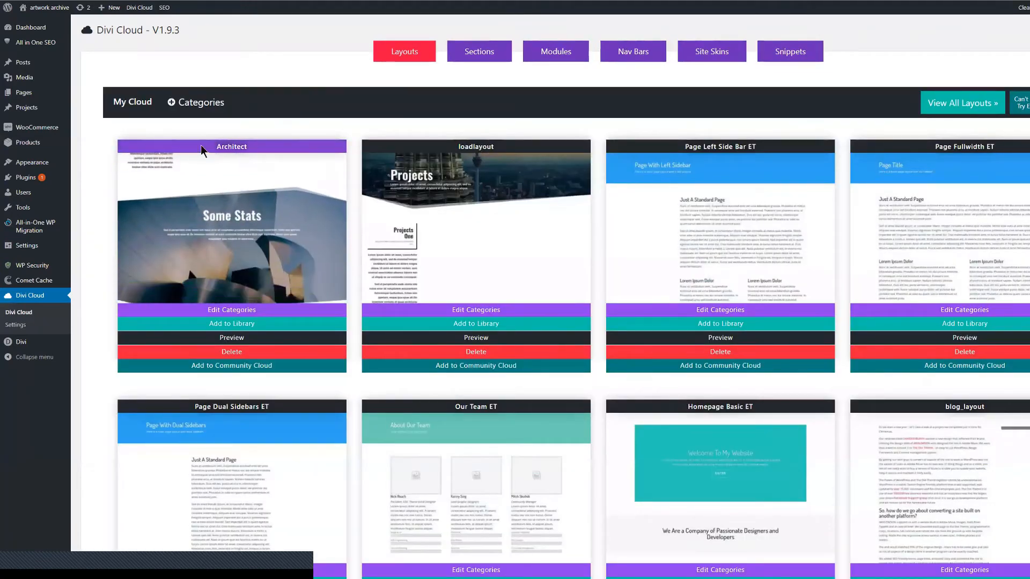
Filter My Cloud by the test category again and open the Architect layout's category assignments.
left_click(196, 102)
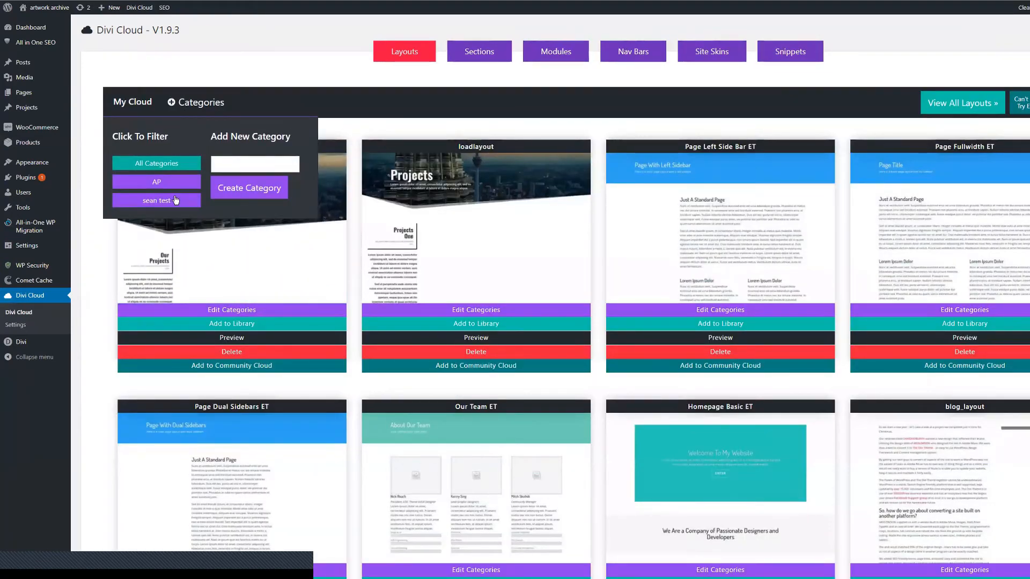
left_click(175, 201)
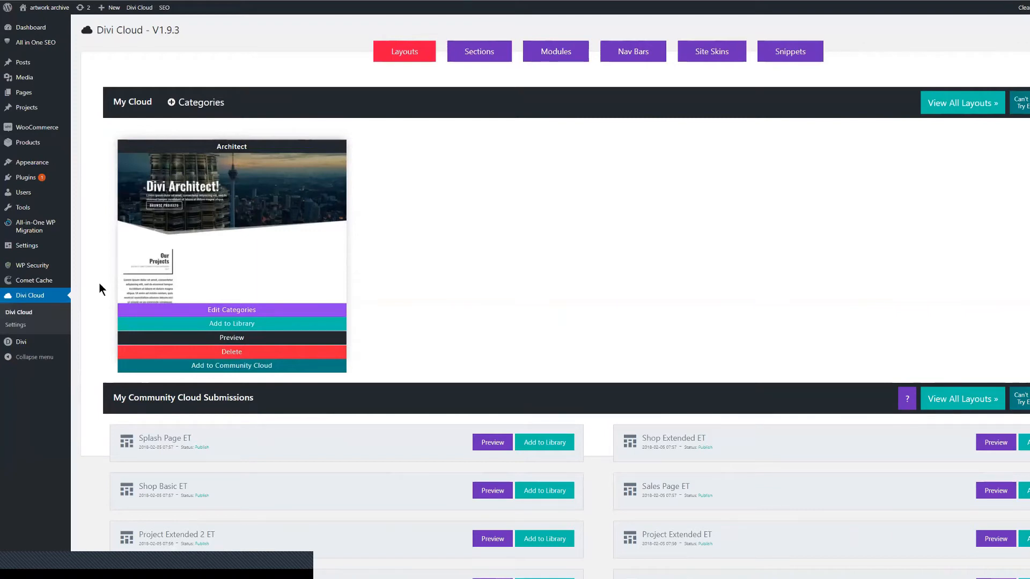
left_click(197, 105)
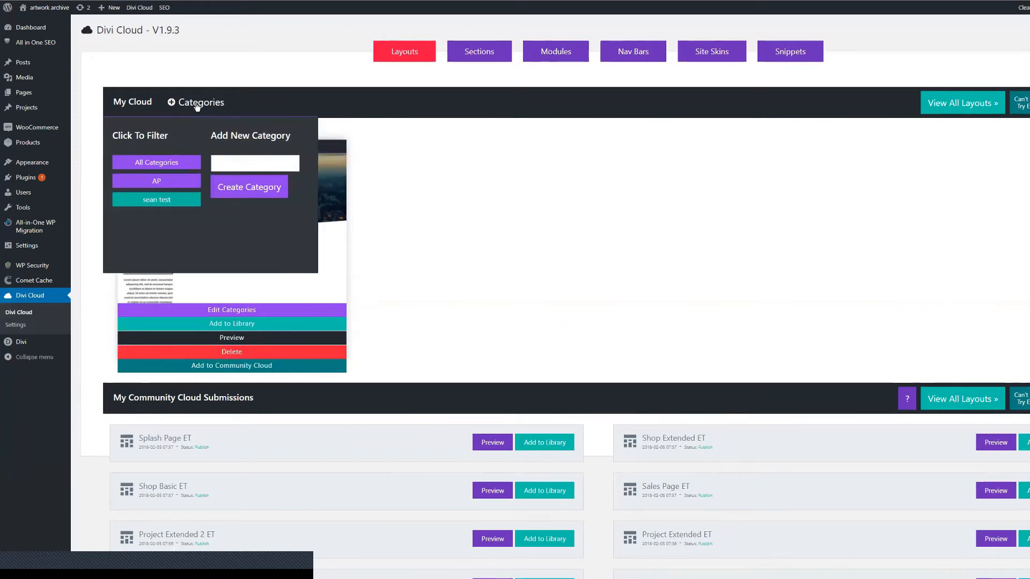
left_click(211, 315)
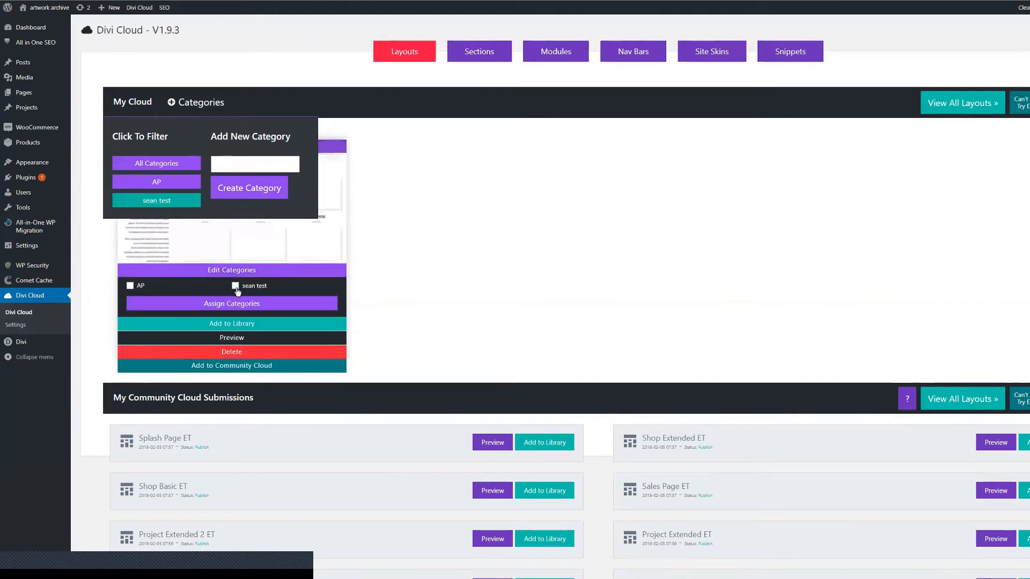
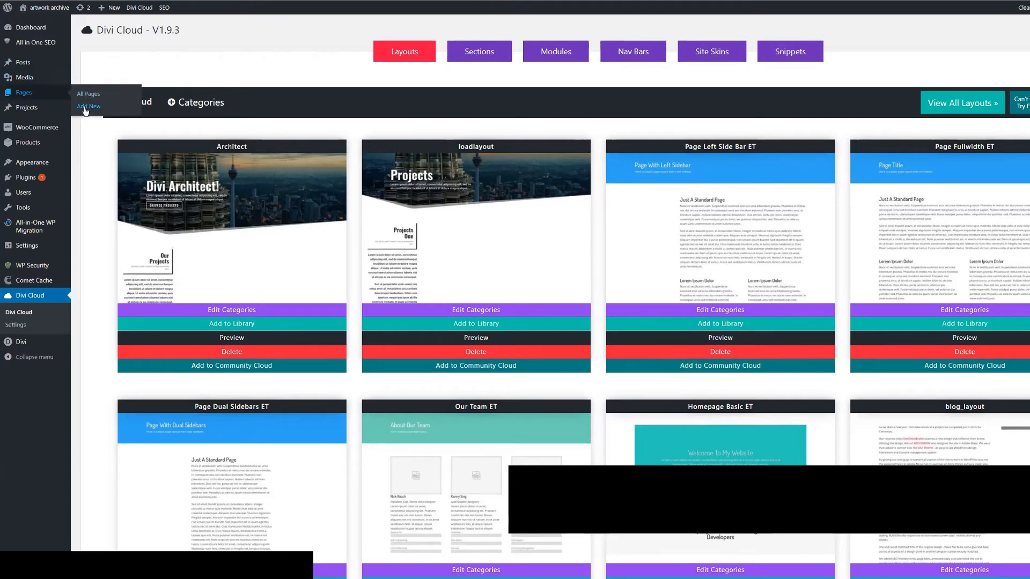
Add a new page titled "Demo layouts" and switch it to the Divi Builder.
left_click(88, 106)
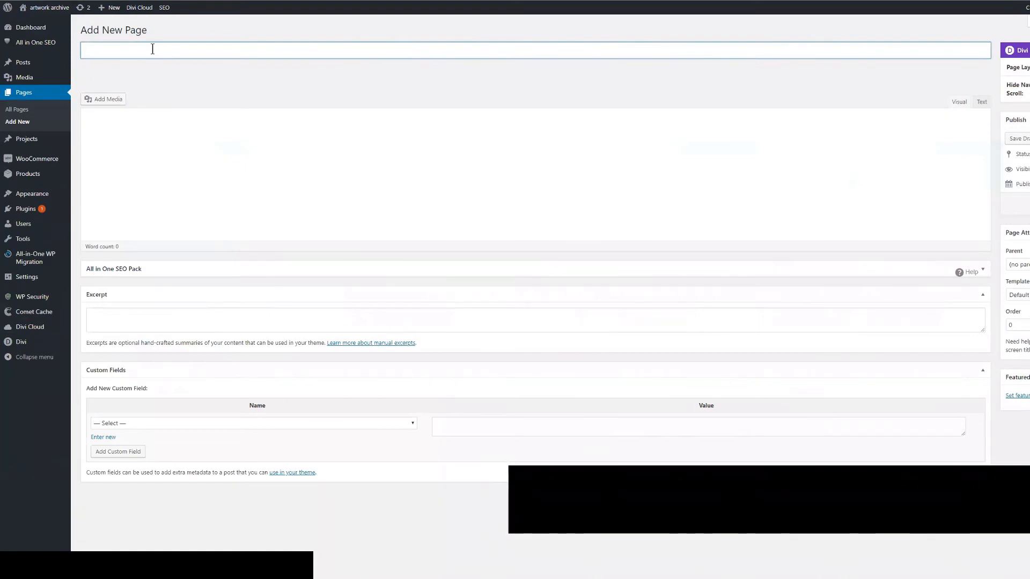
type("Demo lay")
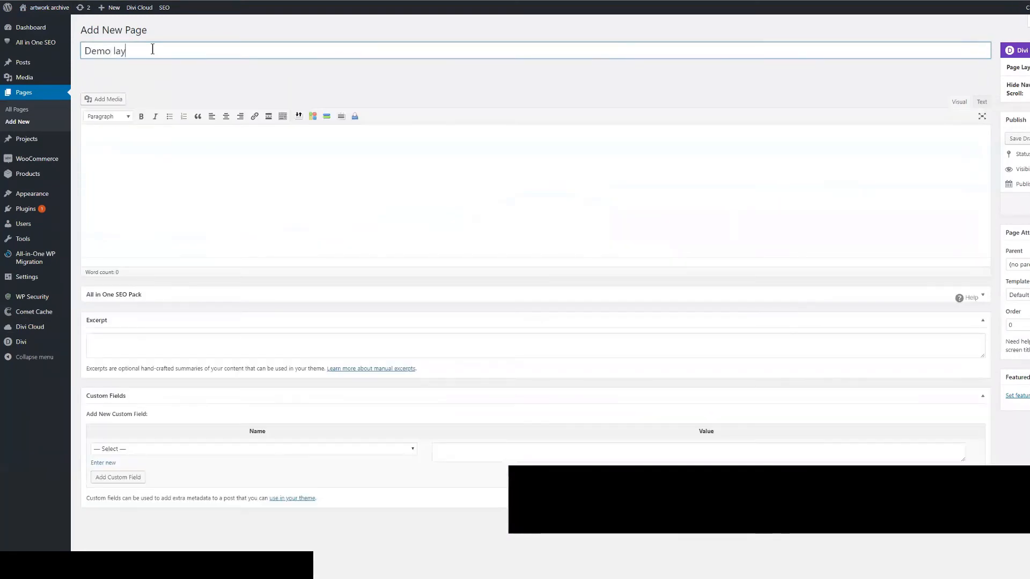
type("outs")
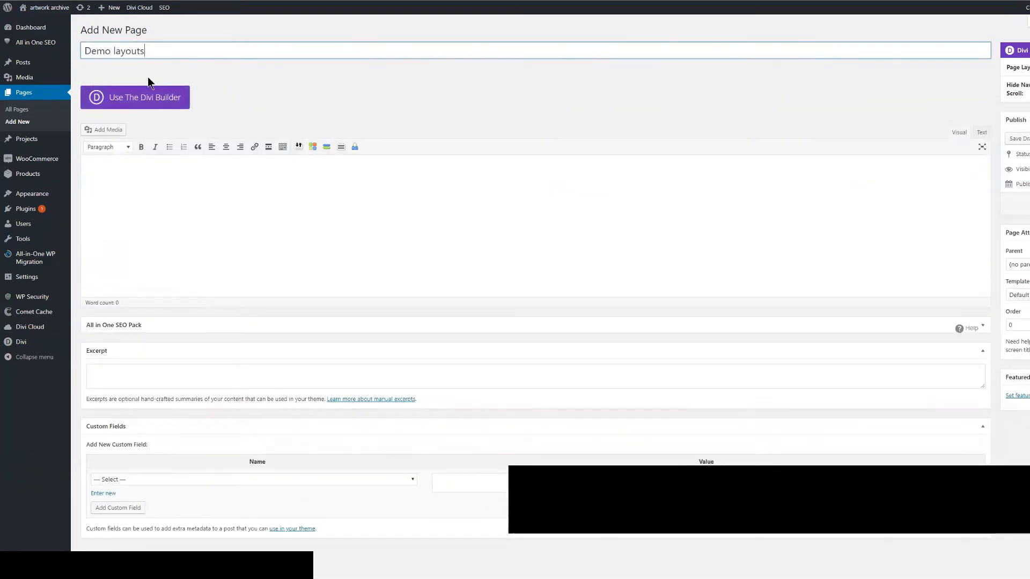
left_click(159, 98)
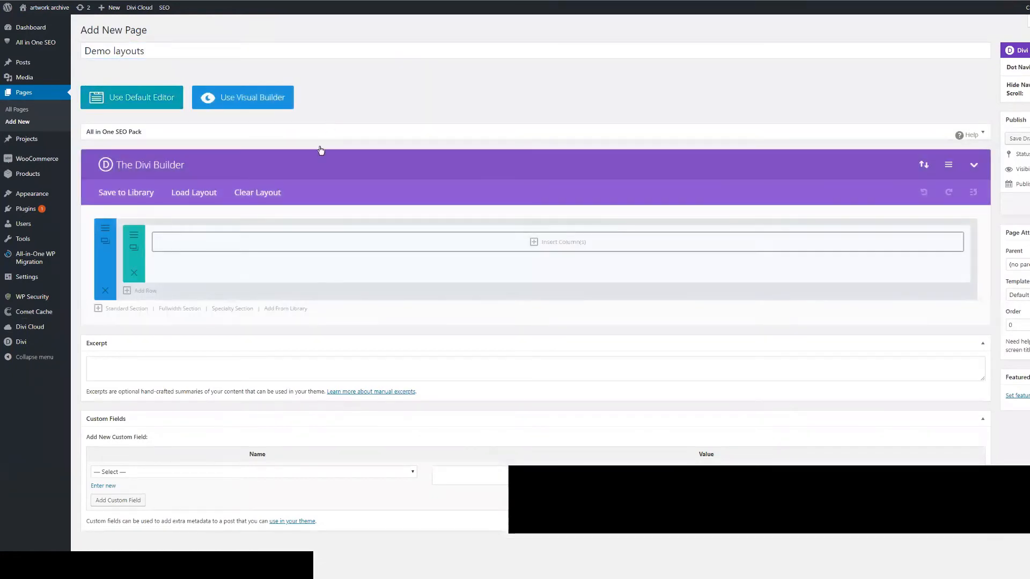
Search the Divi Cloud layouts for "carte" and apply A La Carte – Part 1 to the page.
left_click(194, 193)
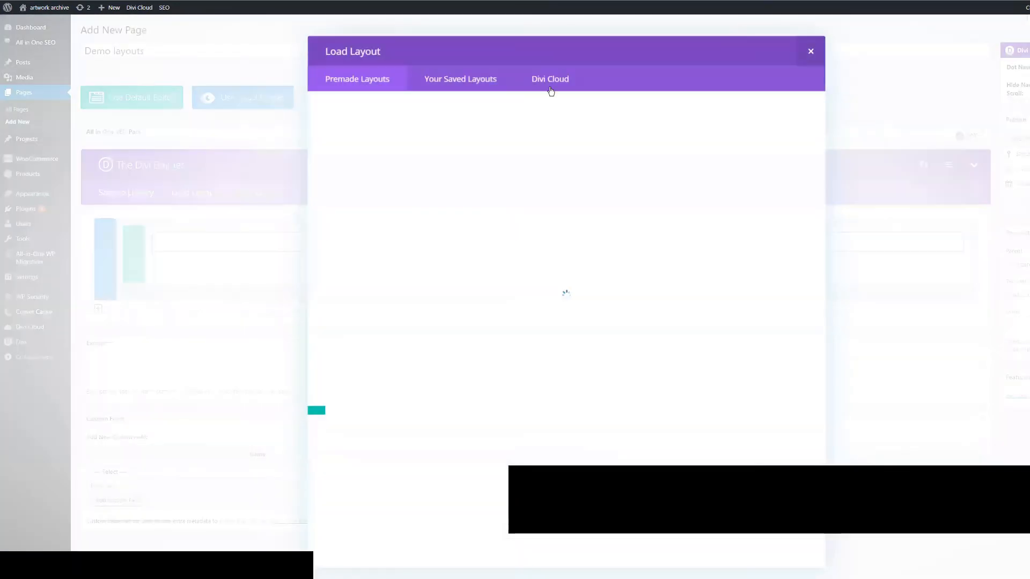
left_click(551, 90)
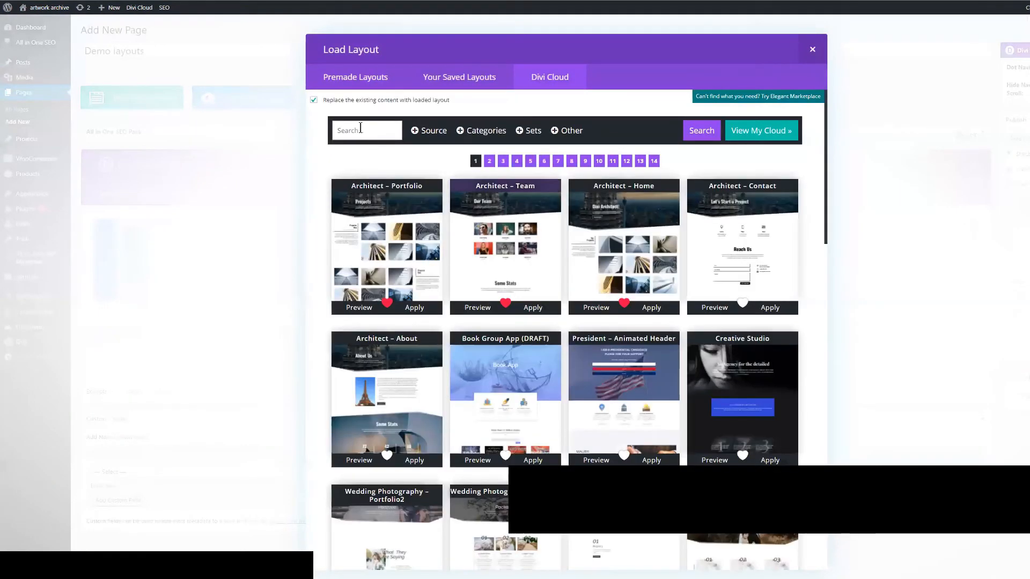
left_click(358, 126)
type("carte")
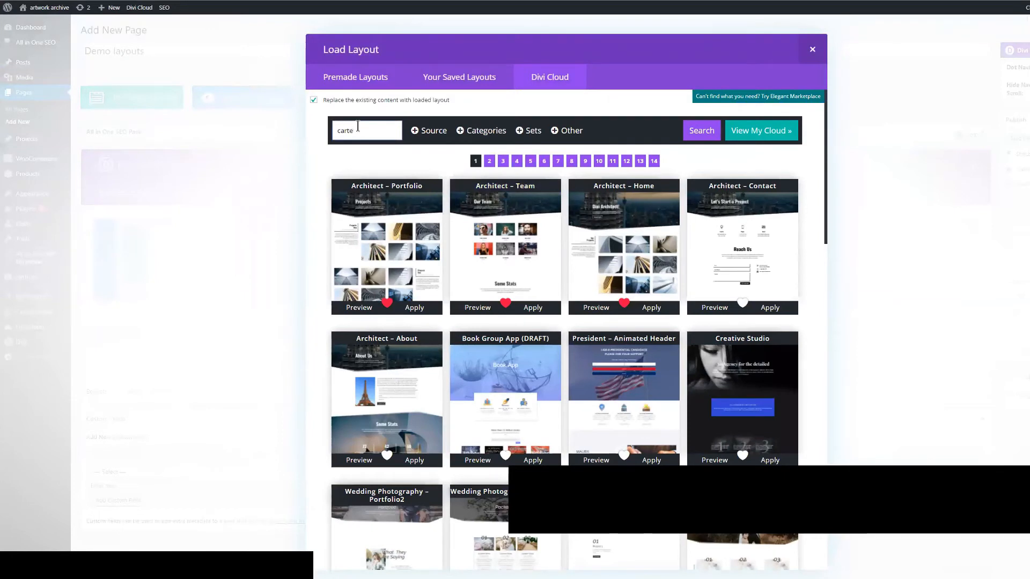
left_click(700, 131)
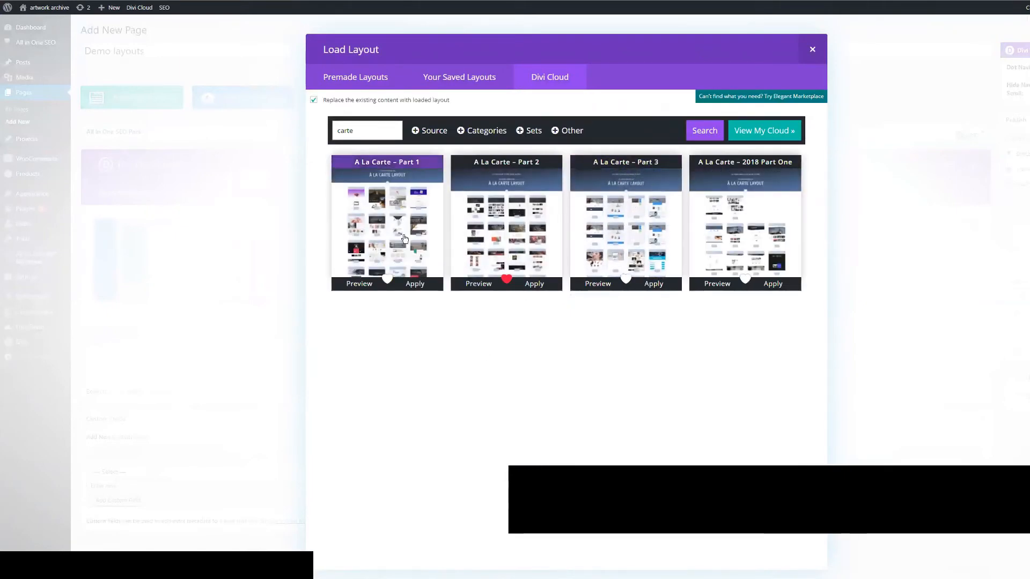
left_click(415, 284)
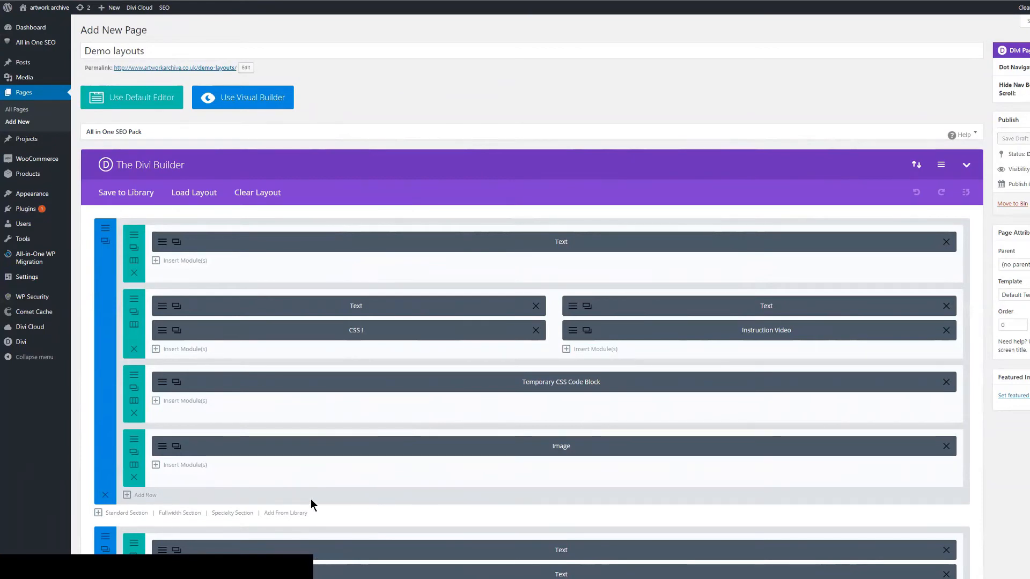
Publish the Demo layouts page and look over it on the live site.
left_click(317, 544)
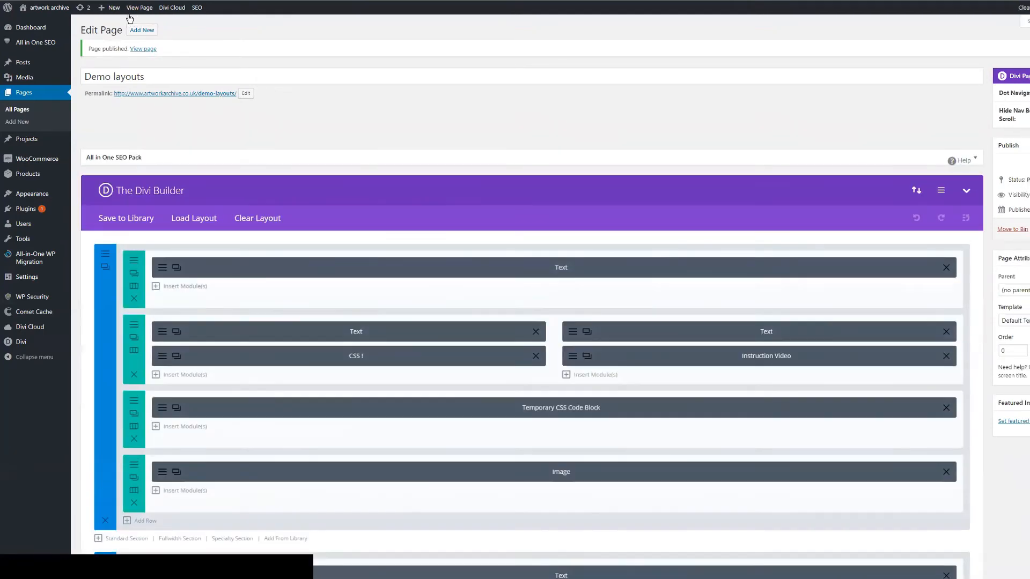
left_click(136, 9)
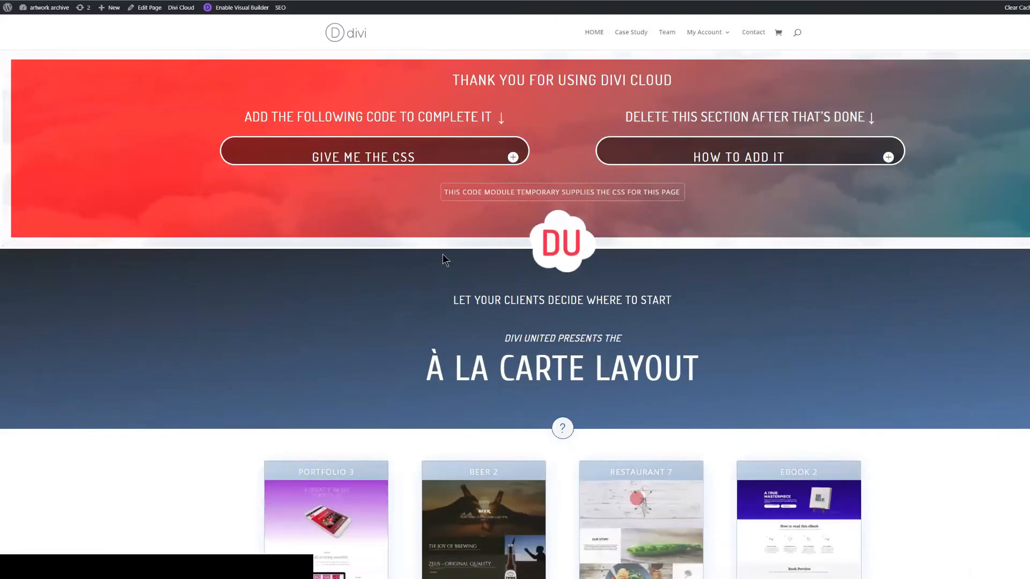
scroll(444, 260, "down", 2)
scroll(509, 155, "down", 1)
scroll(514, 160, "up", 3)
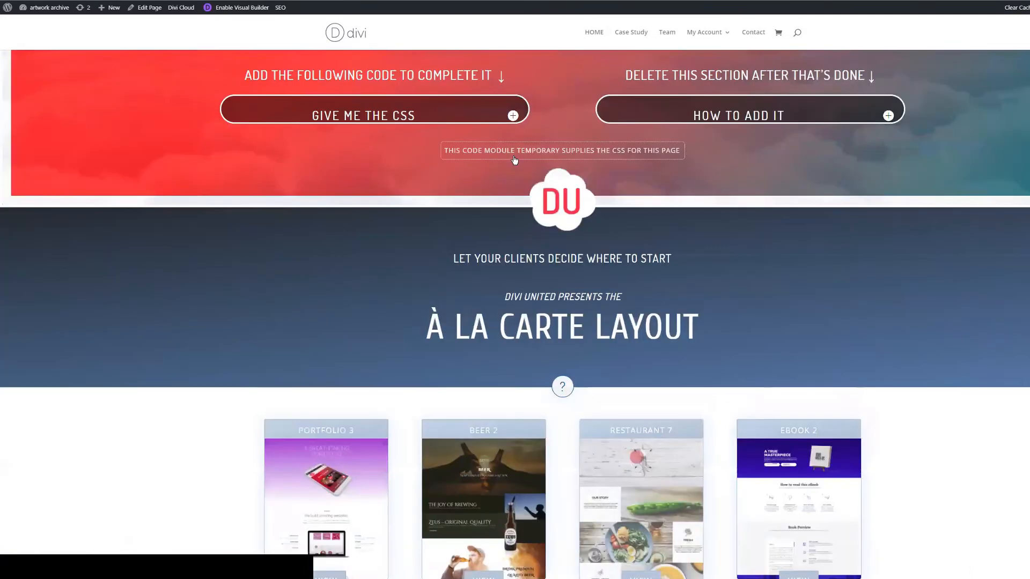
scroll(514, 159, "up", 1)
Expand and select the layout's supplied CSS code on the live page, and delete the page's instruction section in the Divi Builder.
left_click(514, 160)
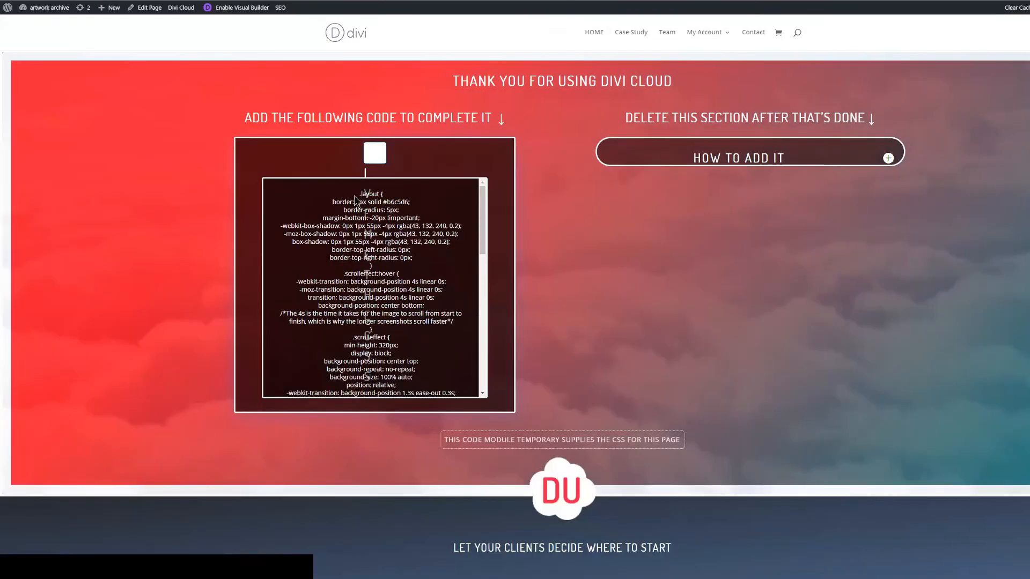
left_click_drag(357, 194, 465, 386)
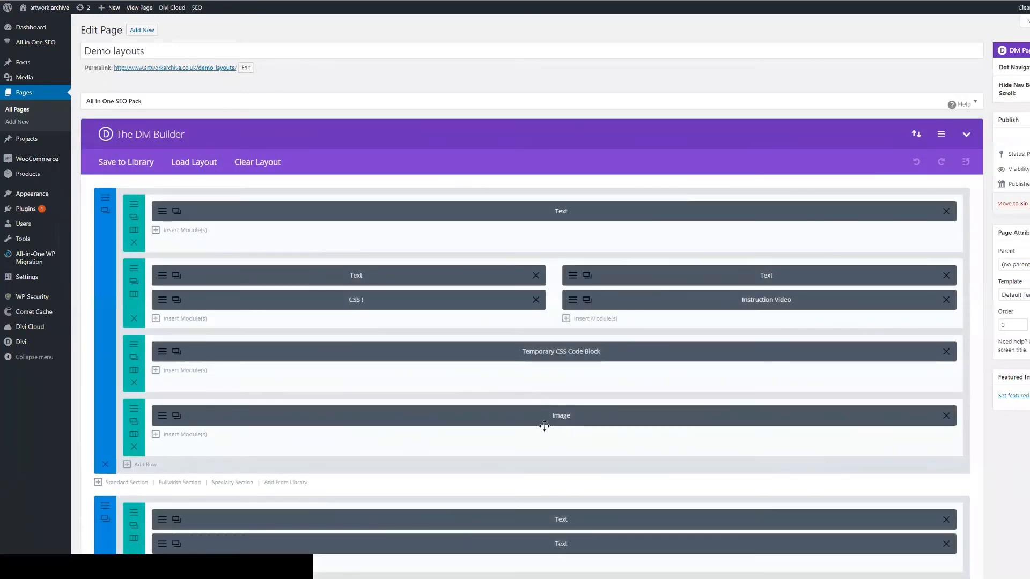
scroll(416, 377, "down", 3)
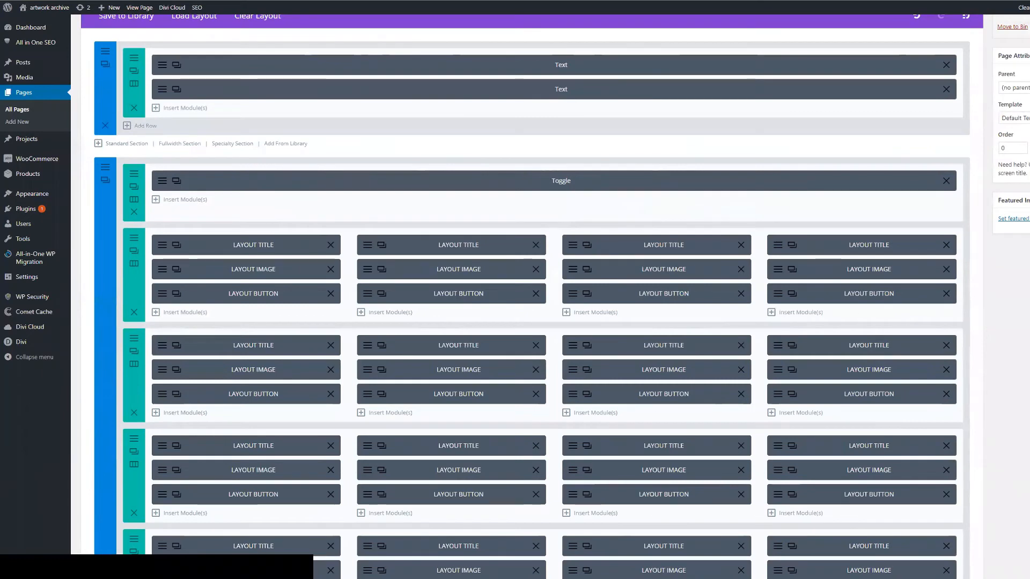
Paste the copied layout CSS into the page's Custom CSS in the Divi Builder settings and save it.
scroll(531, 295, "up", 4)
left_click(941, 166)
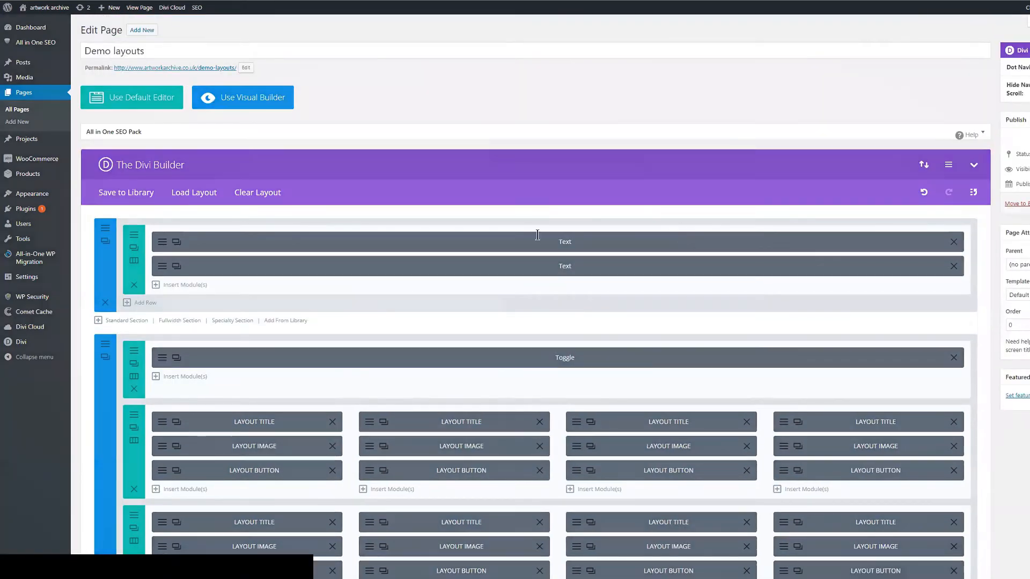
left_click(548, 230)
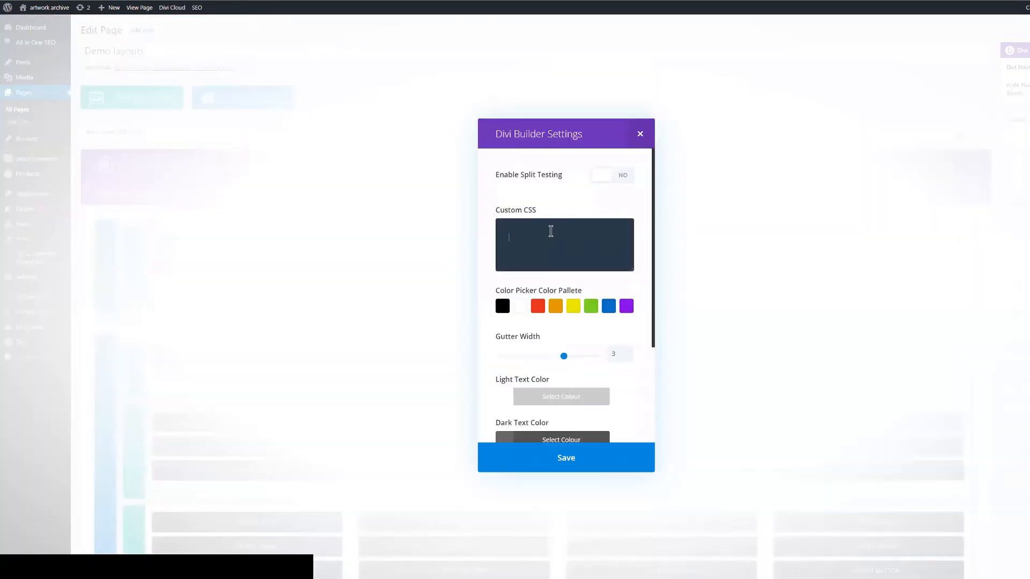
key("ctrl+v")
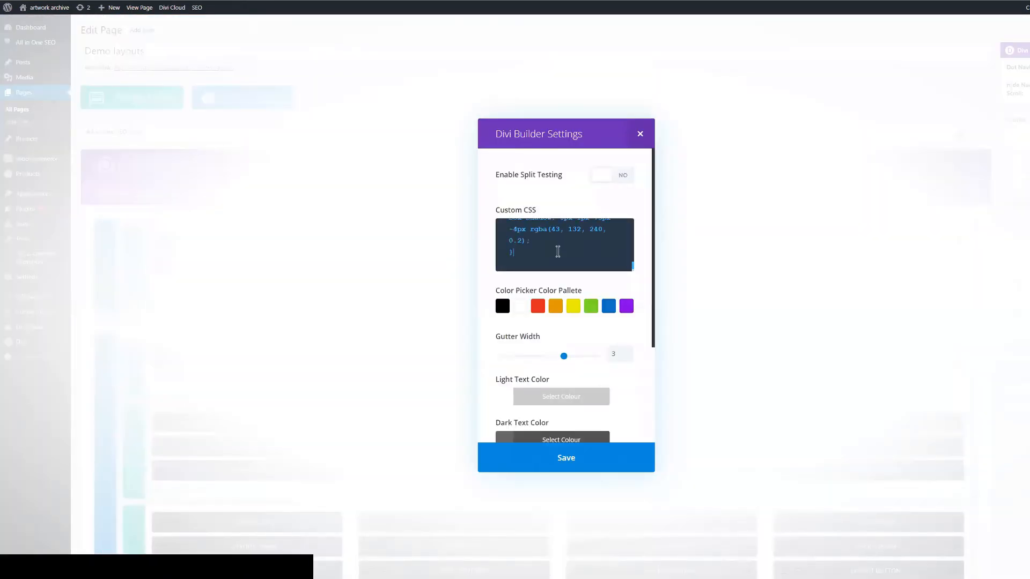
left_click(573, 459)
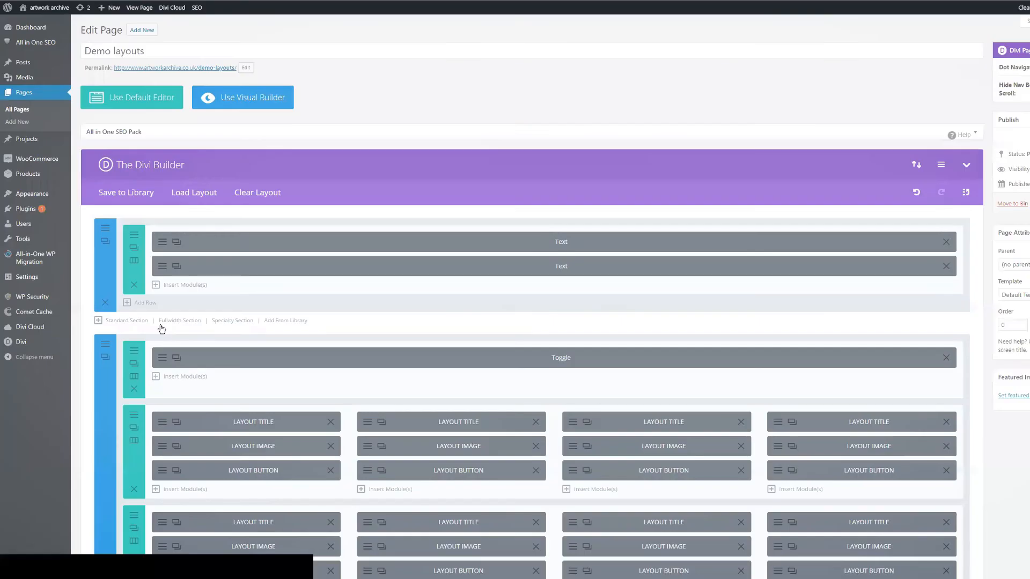
Add a single-column row to the first section and move it above the row with the two text modules.
left_click(145, 302)
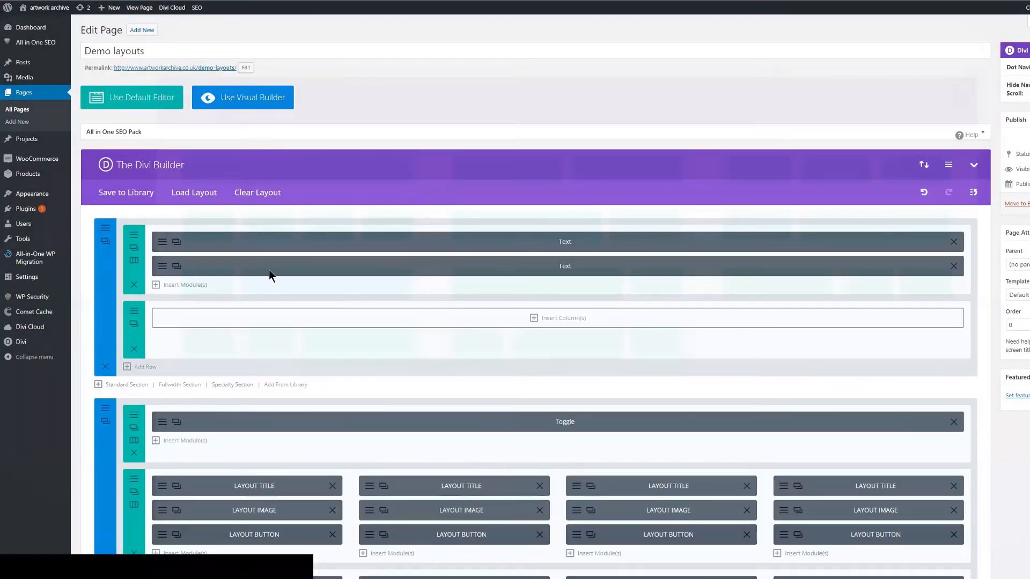
left_click(269, 153)
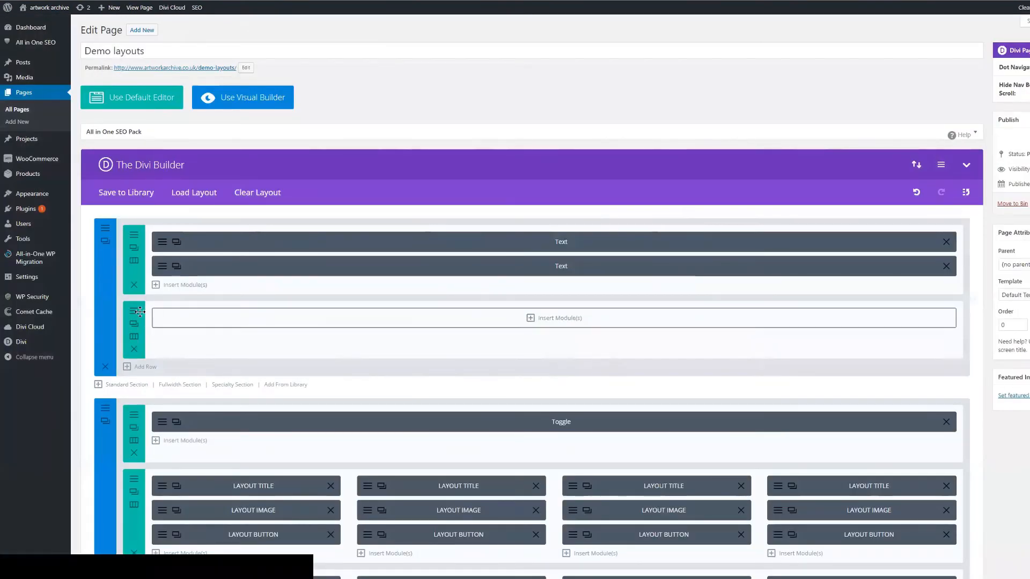
left_click_drag(139, 312, 148, 246)
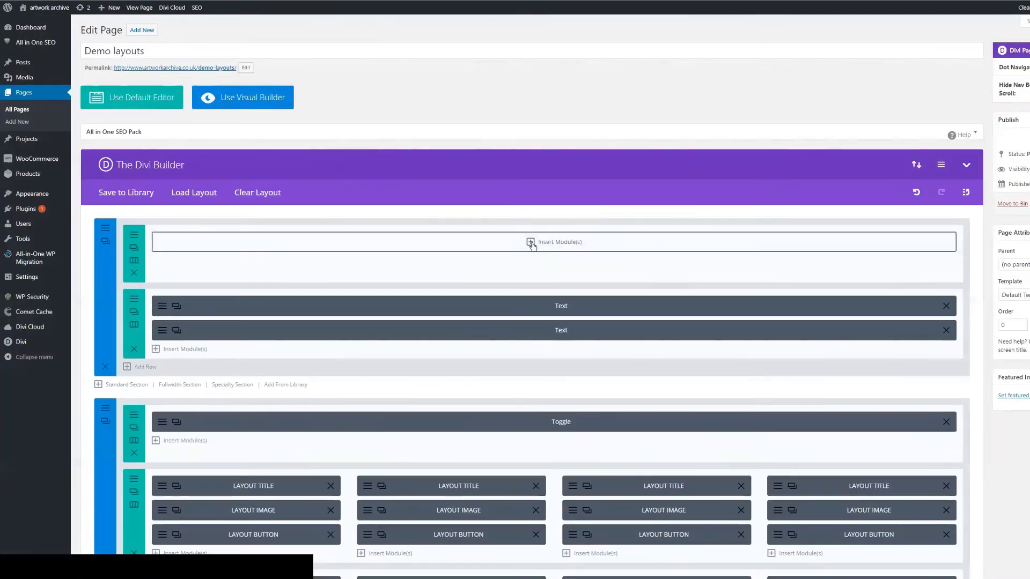
Insert a Text module in the empty row reading "Here are a selection layouts for a set price of say, $500.00 per site".
left_click(517, 240)
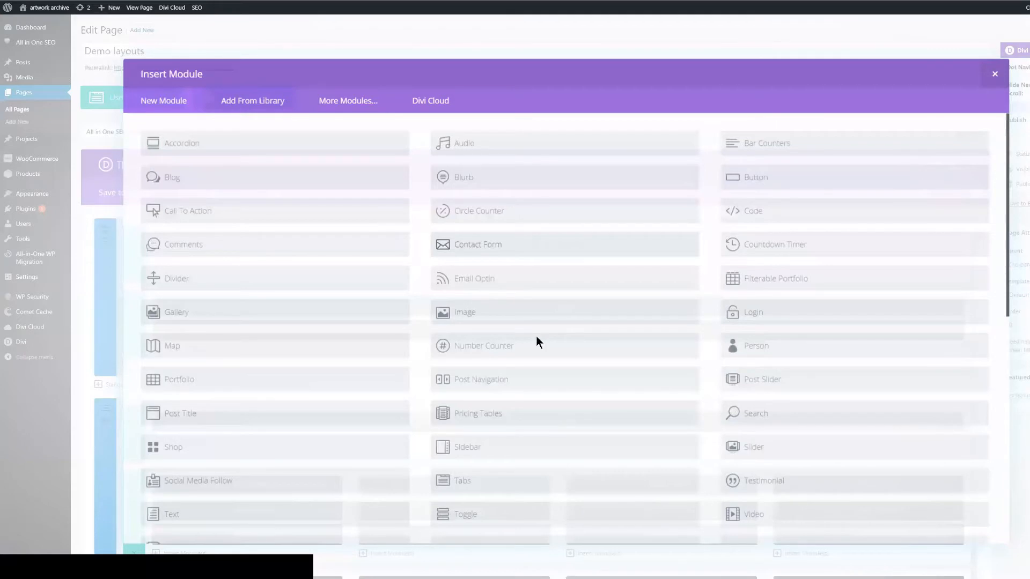
scroll(544, 337, "down", 3)
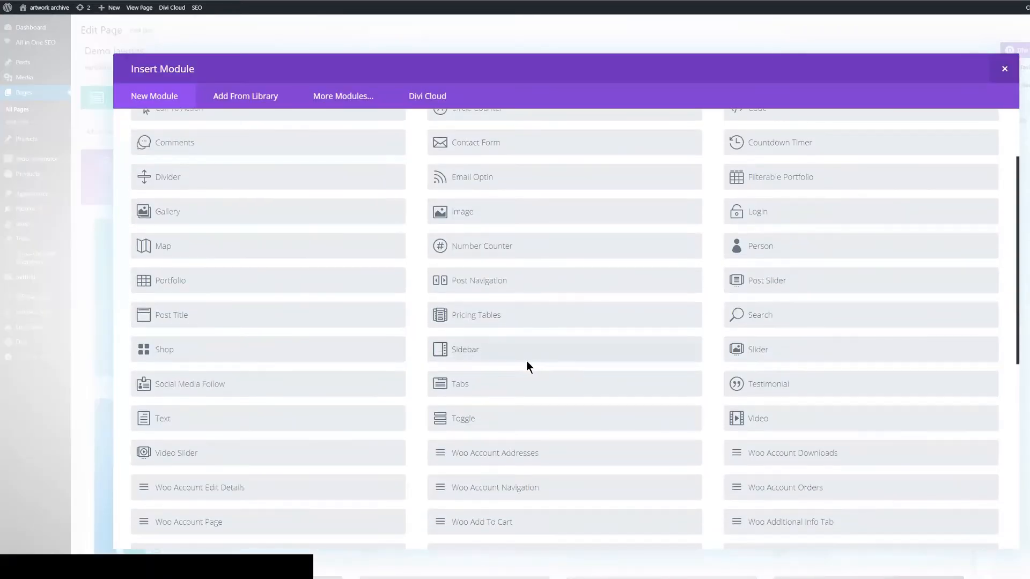
scroll(516, 360, "down", 3)
scroll(164, 216, "down", 3)
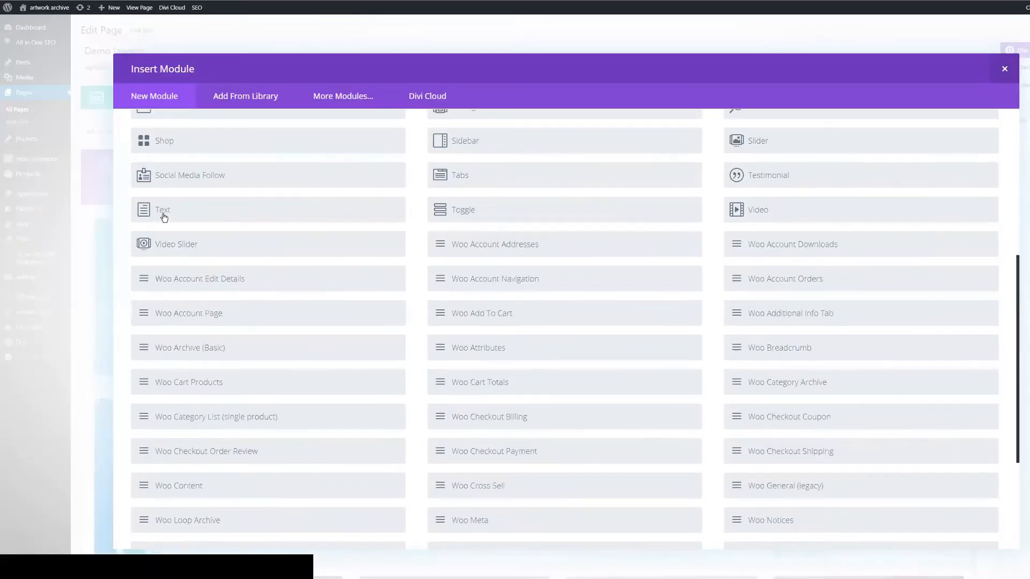
left_click(145, 211)
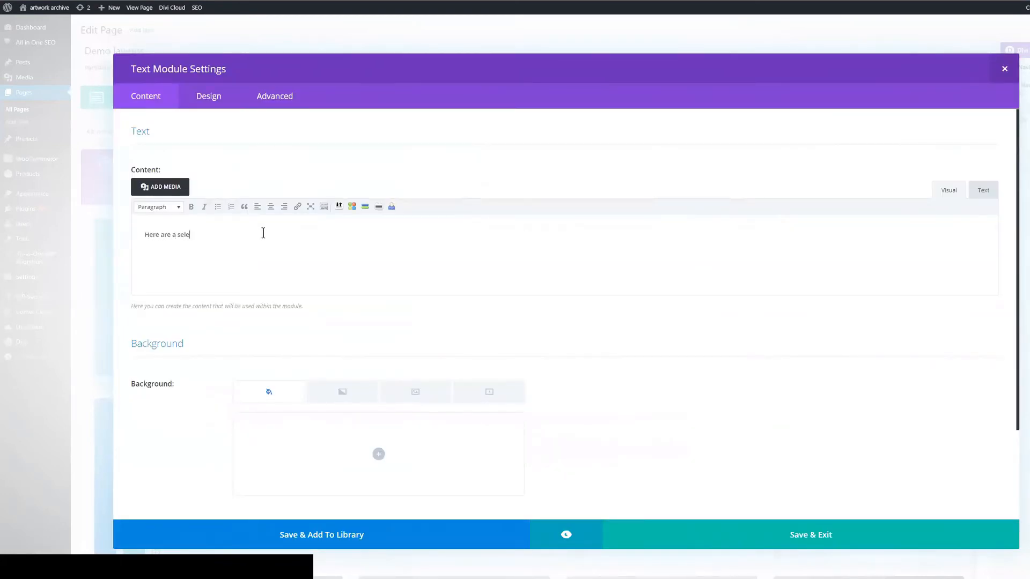
type("Here are a selection layouts for a set price of say, $500.00 per s")
type("ite")
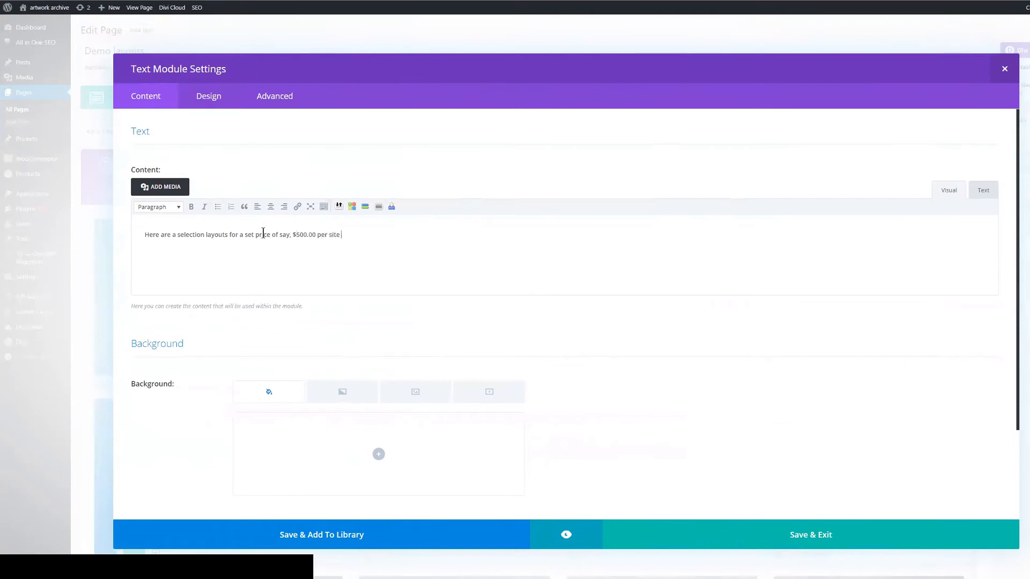
Format the new module's text as Heading 1 and centre it.
triple_click(263, 234)
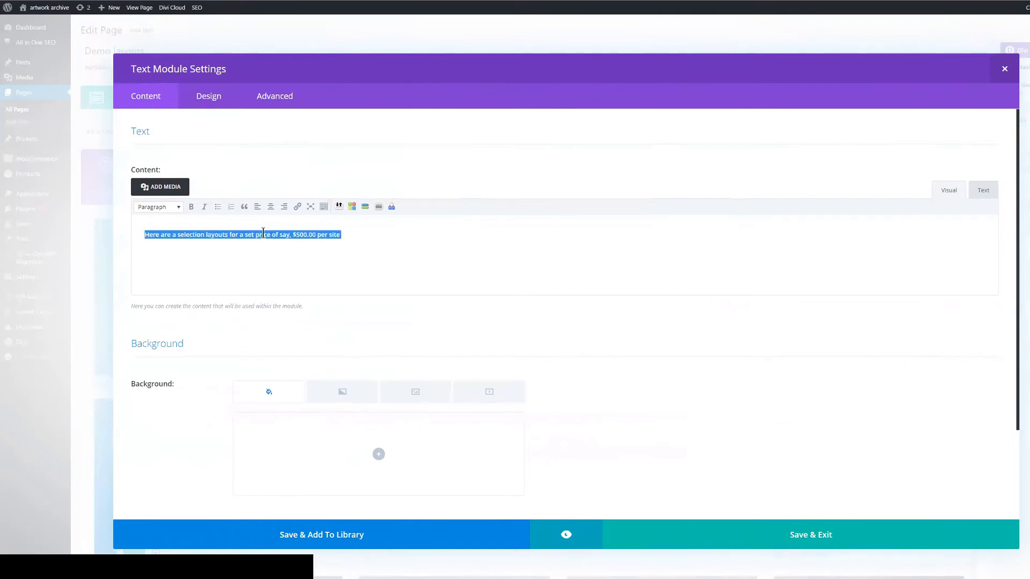
left_click(159, 207)
left_click(169, 243)
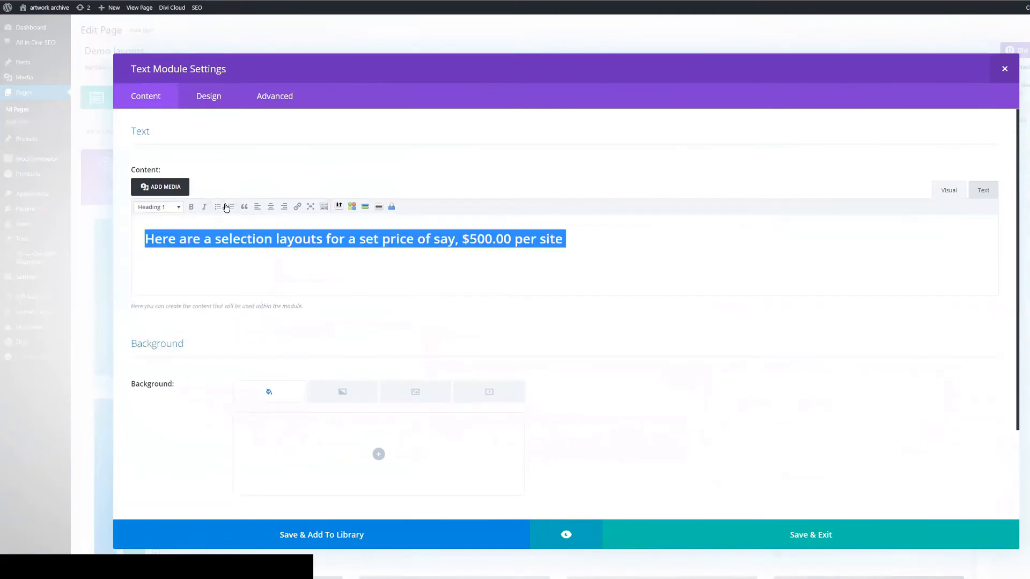
left_click(270, 208)
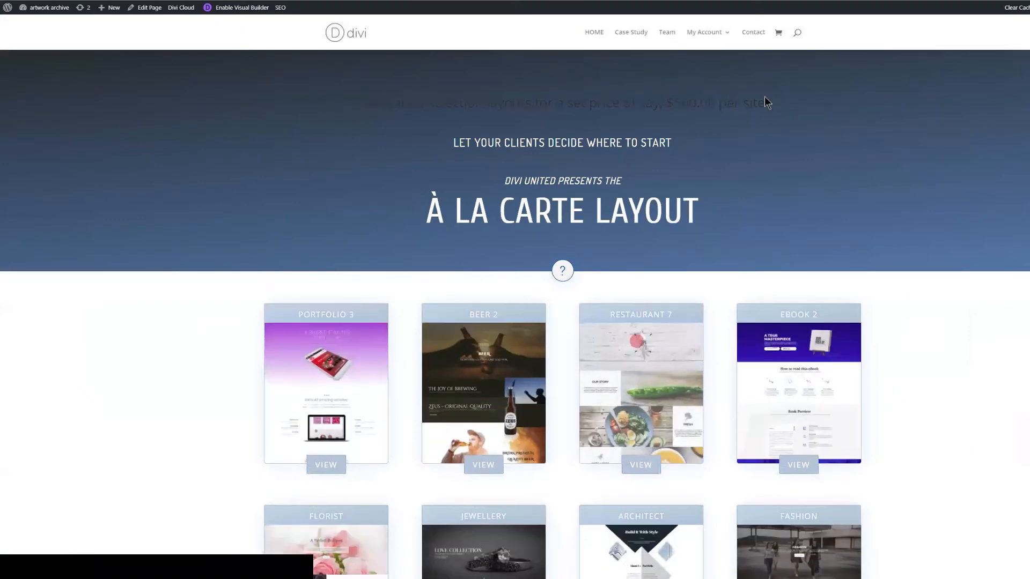
Check the price heading, the intro lines and the first layout cards on the live Demo layouts page.
triple_click(770, 101)
left_click(474, 146)
left_click_drag(451, 144, 644, 181)
left_click(739, 223)
scroll(103, 276, "down", 3)
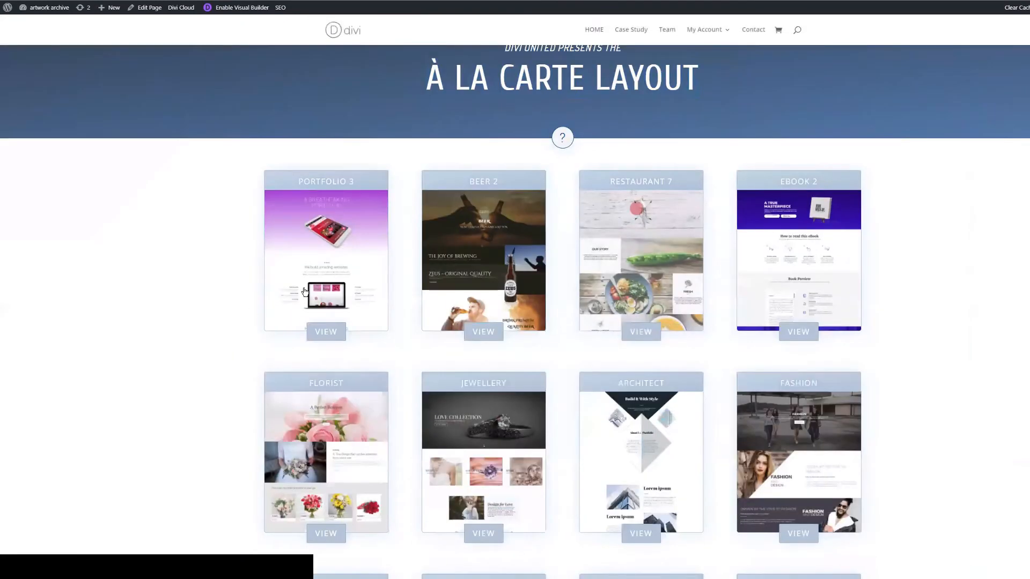
scroll(321, 352, "down", 3)
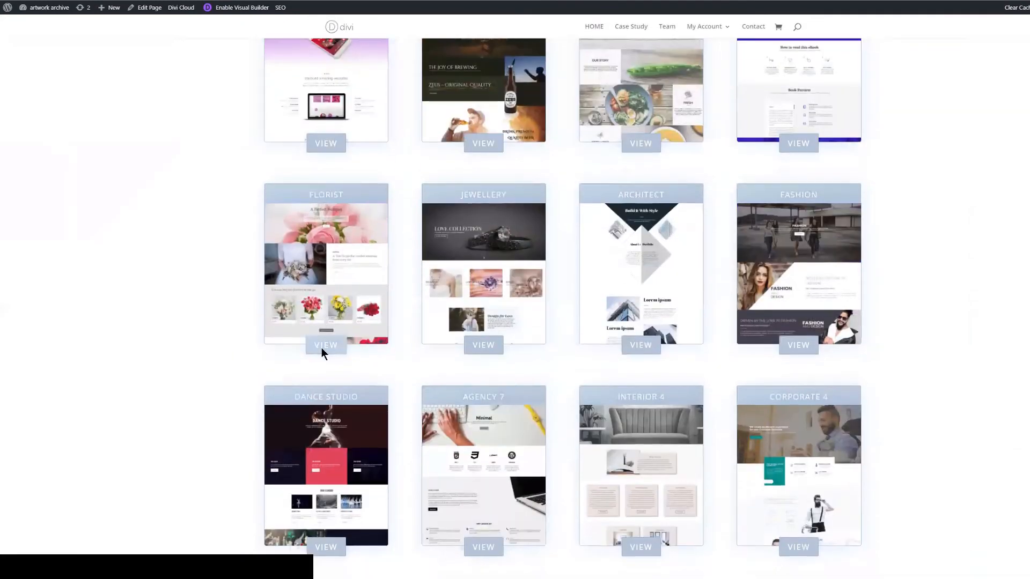
View the Florist layout's demo page, look through it and return to the Demo layouts page.
left_click(322, 348)
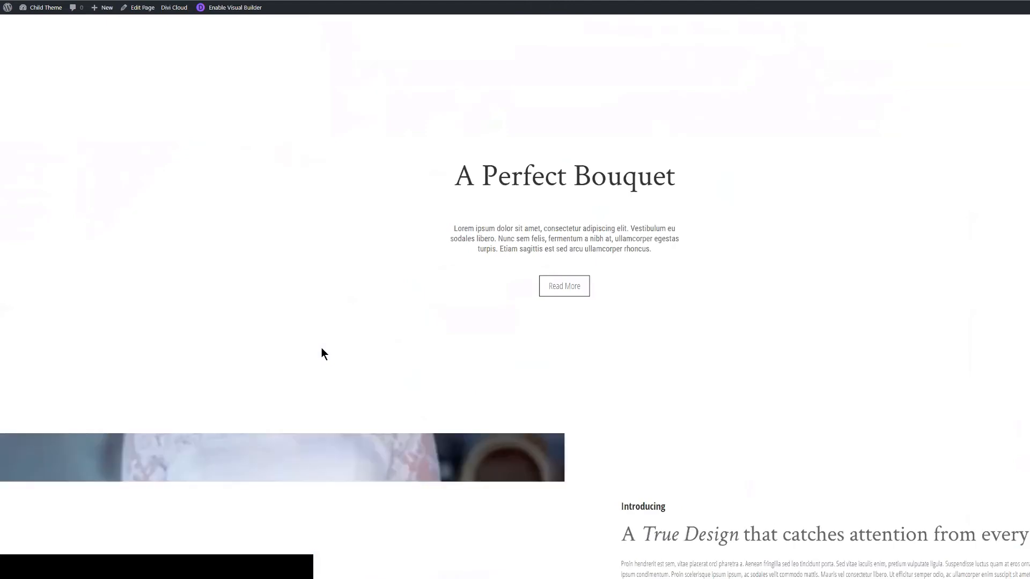
scroll(321, 347, "down", 1)
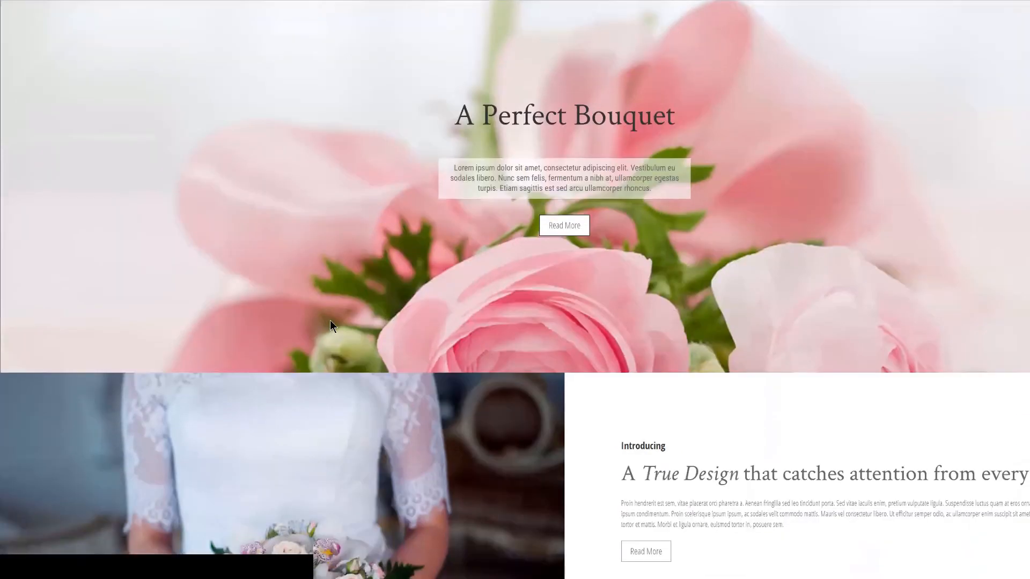
scroll(339, 320, "down", 1)
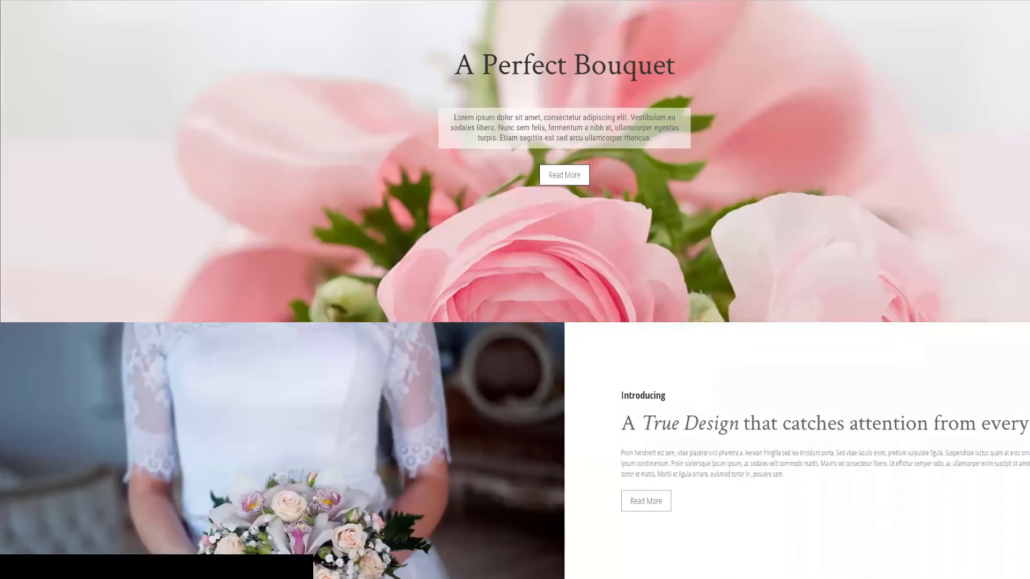
scroll(228, 314, "down", 6)
key("alt+Left")
Look through the remaining layout cards on the live page and return to its header.
scroll(260, 349, "down", 2)
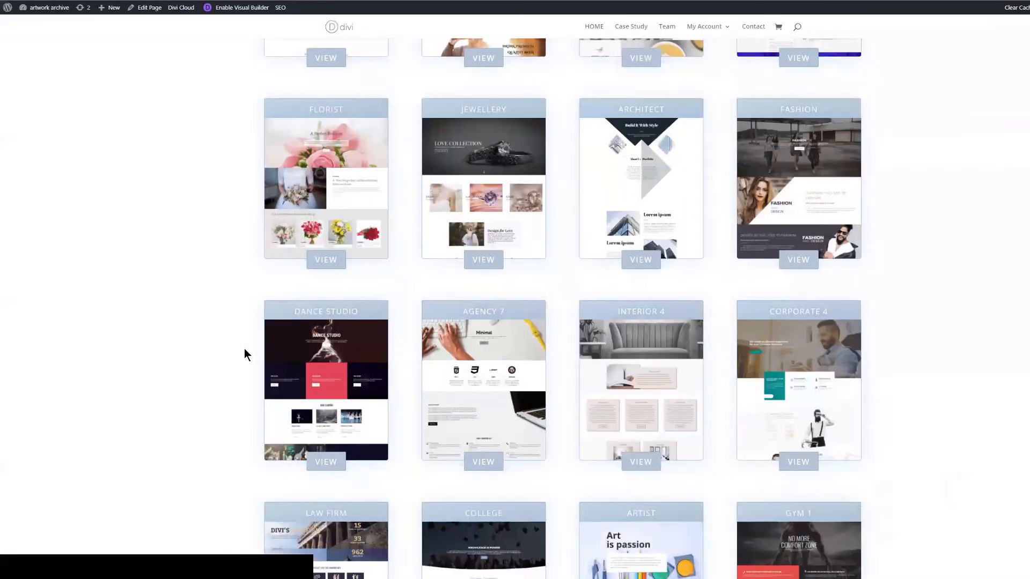
scroll(231, 343, "down", 9)
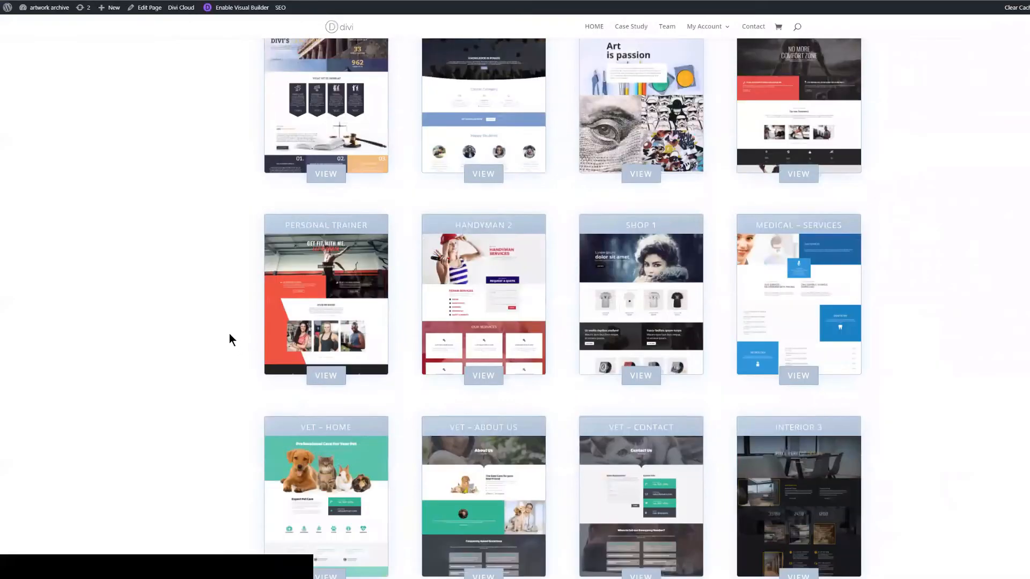
scroll(230, 334, "down", 15)
scroll(230, 334, "up", 20)
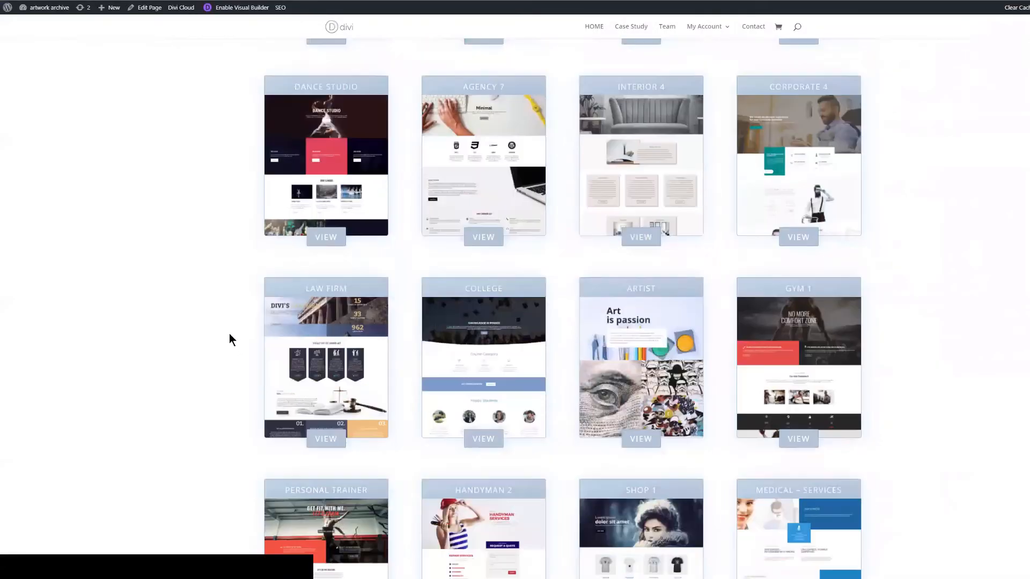
scroll(229, 333, "up", 12)
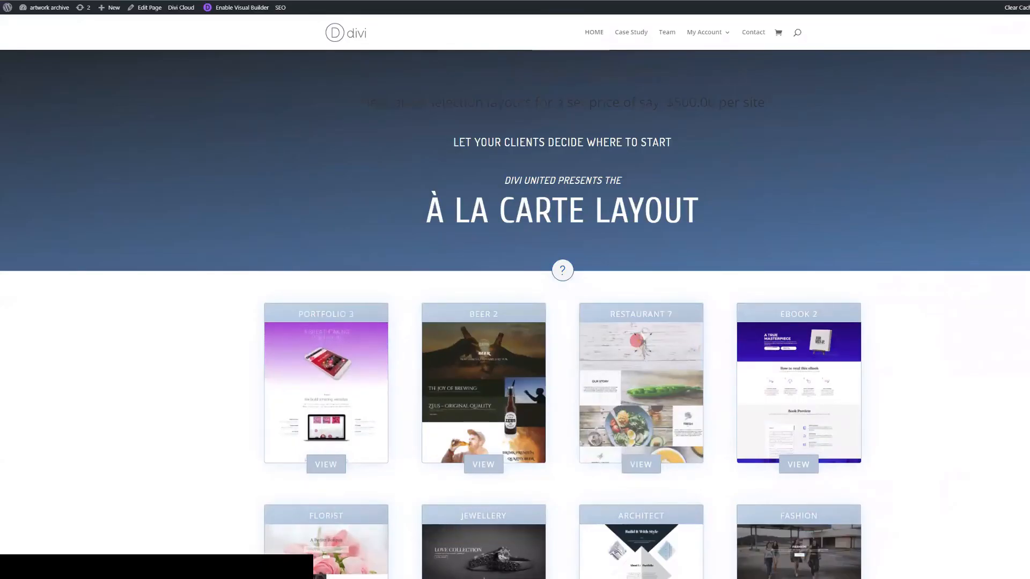
mouse_move(467, 578)
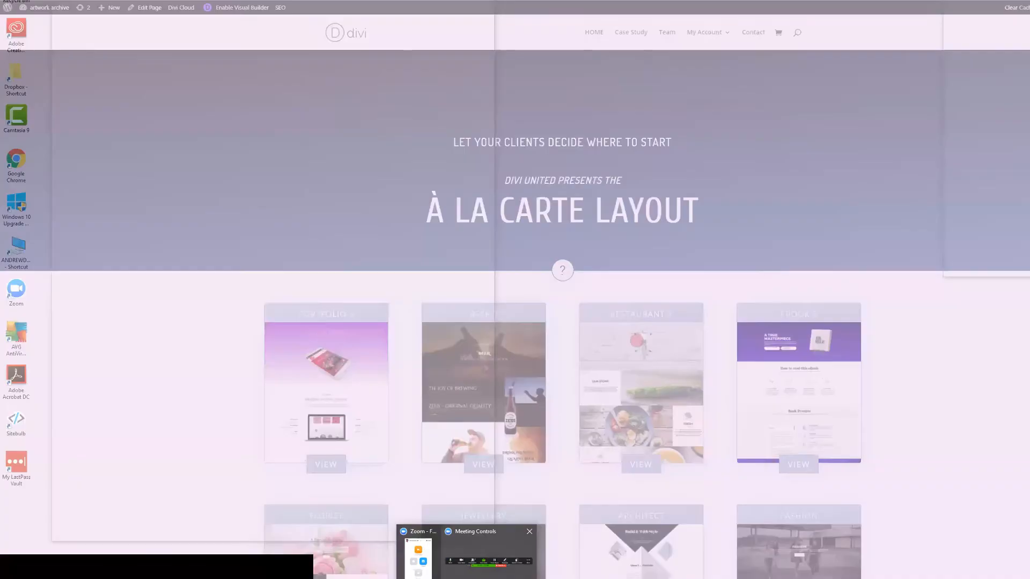